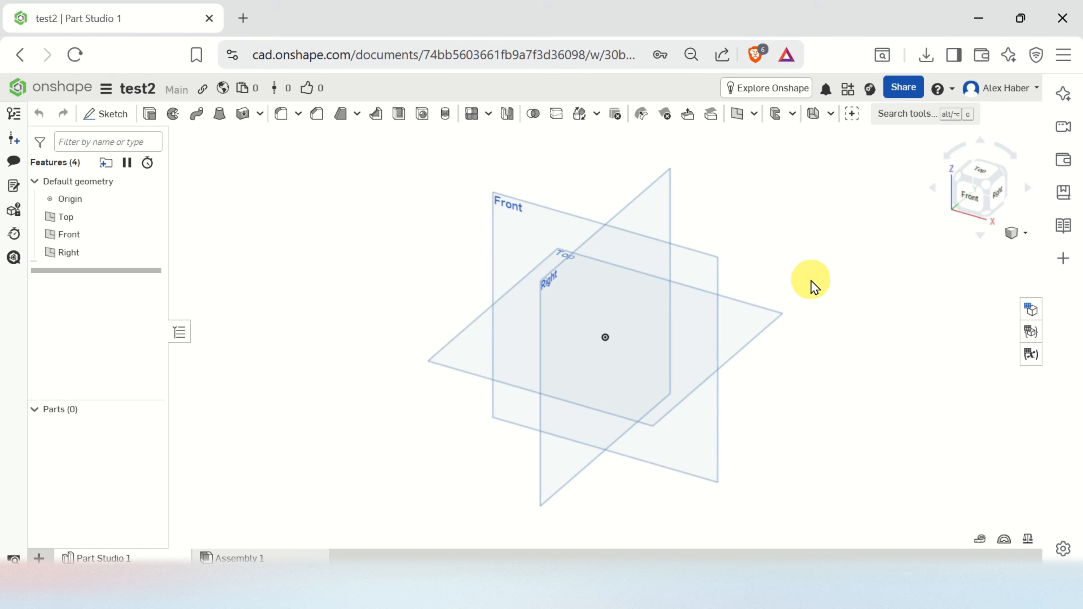
Examine the default Front, Top and Right planes at different zoom levels and from different angles
middle_click_drag(810, 280, 730, 308)
scroll(736, 326, "up", 2)
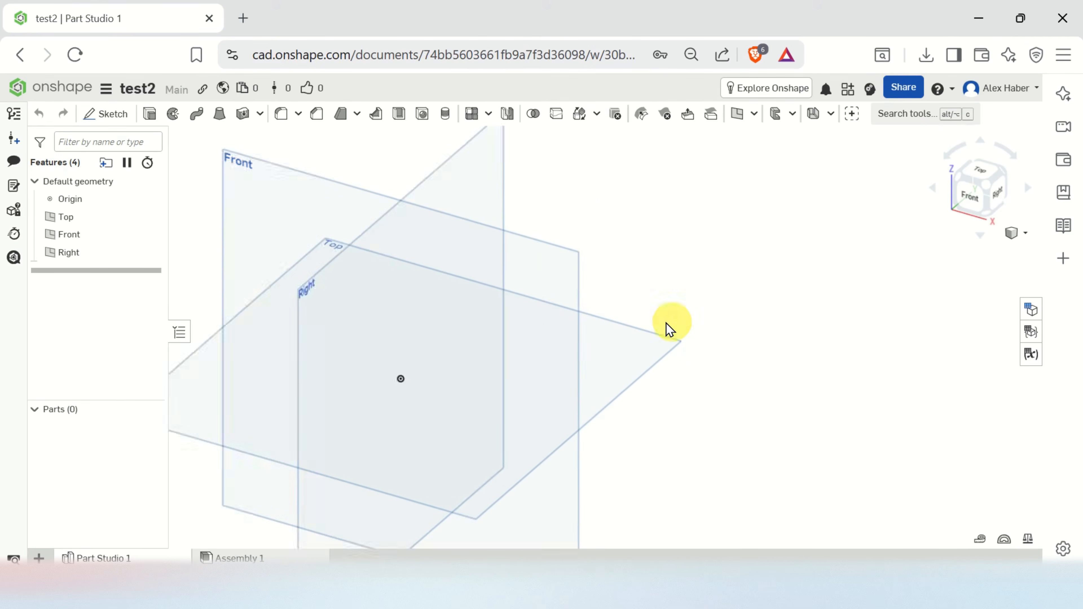
scroll(654, 323, "down", 3)
scroll(473, 335, "up", 3)
scroll(512, 332, "down", 2)
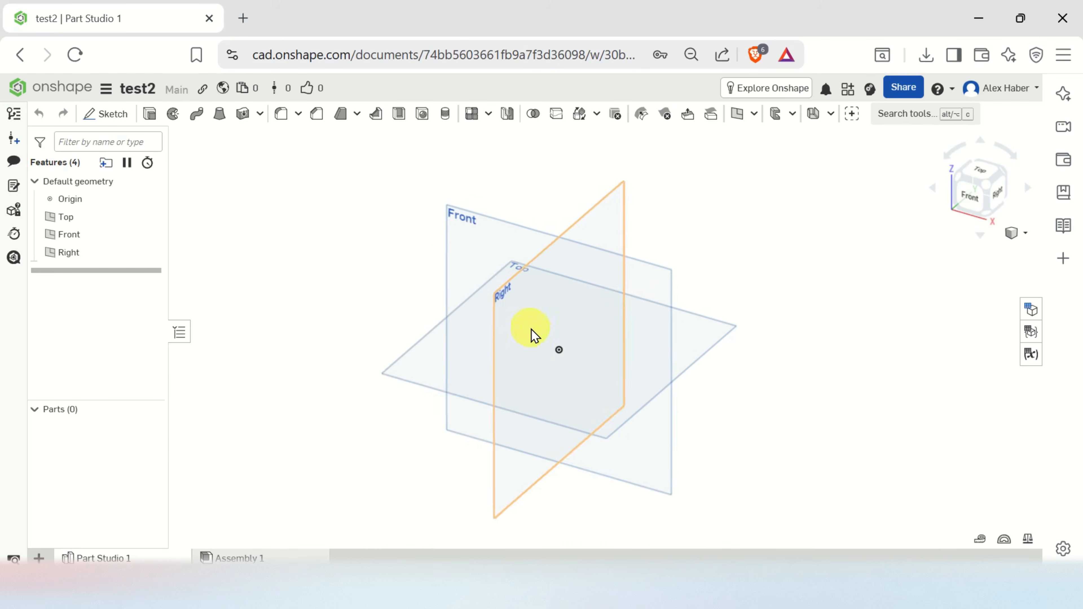
scroll(551, 341, "up", 5)
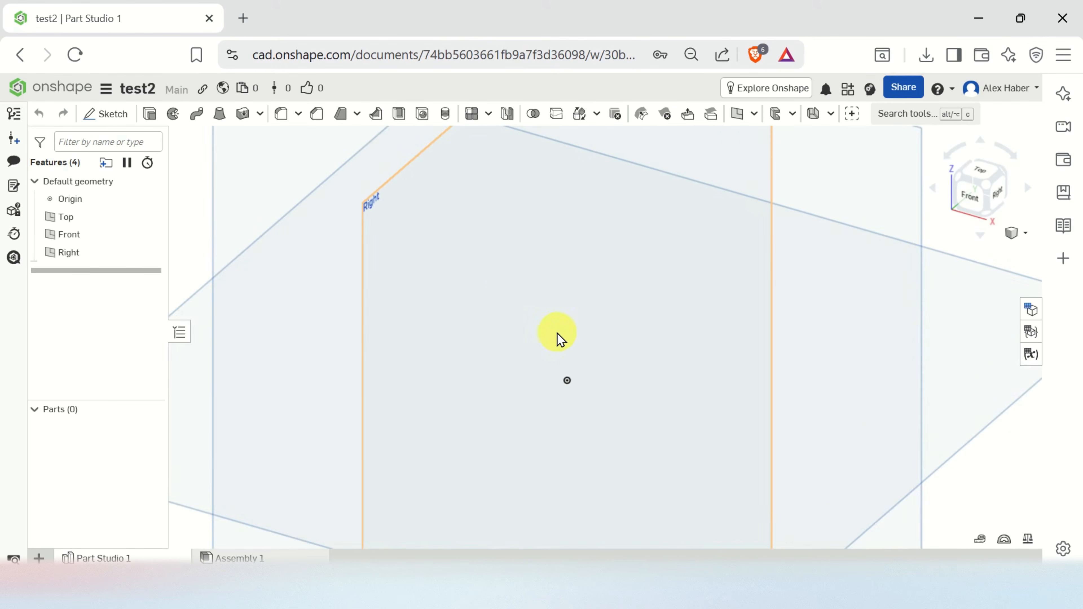
scroll(557, 336, "down", 5)
scroll(558, 336, "up", 5)
scroll(558, 333, "up", 2)
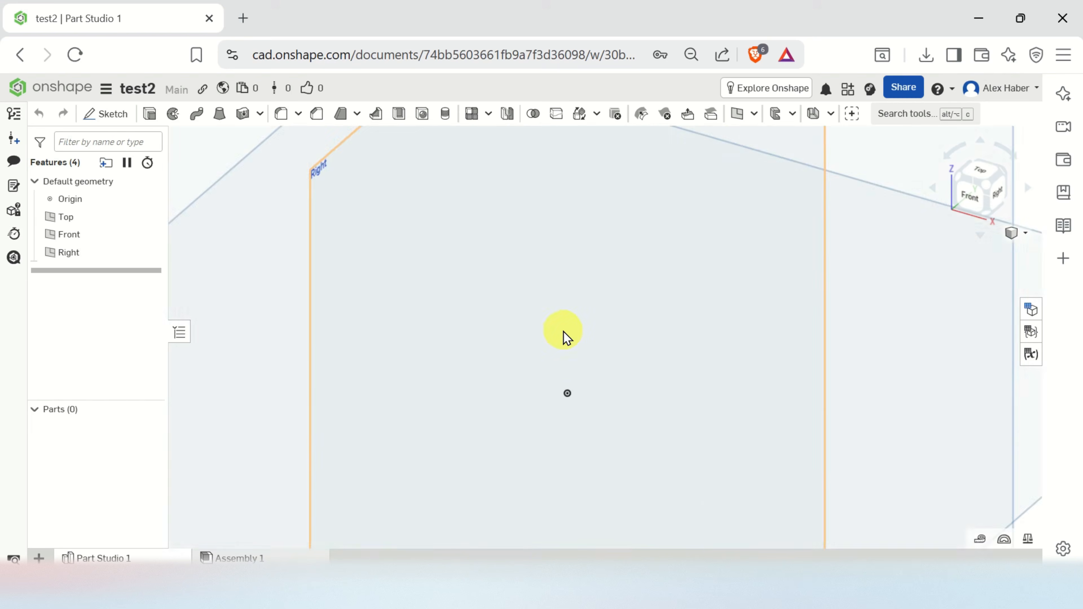
scroll(563, 332, "down", 4)
scroll(564, 335, "up", 5)
scroll(567, 336, "down", 4)
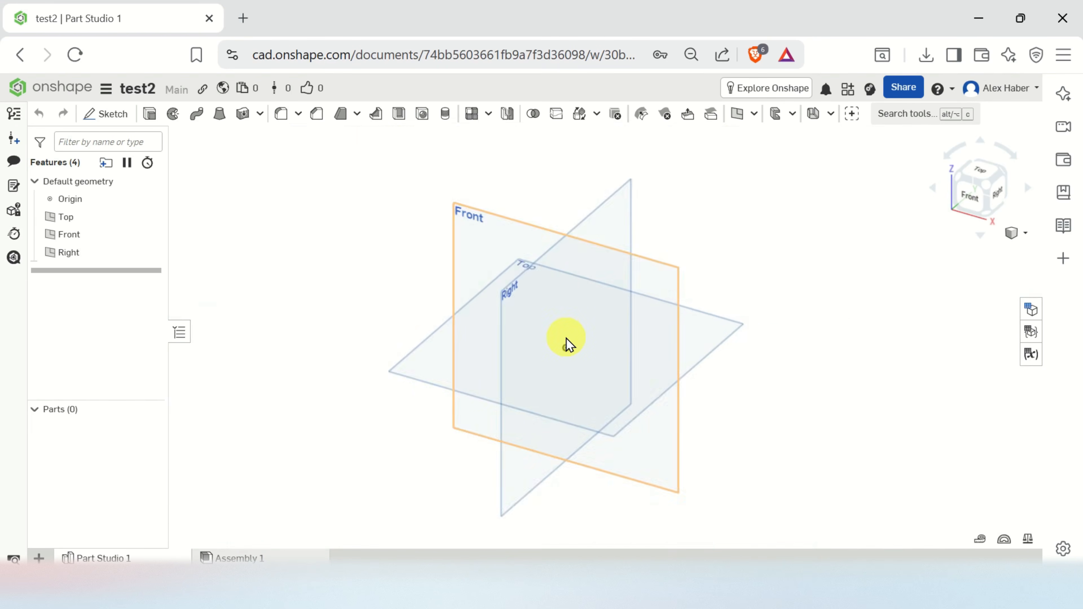
scroll(566, 339, "up", 5)
scroll(567, 339, "down", 2)
scroll(566, 339, "down", 2)
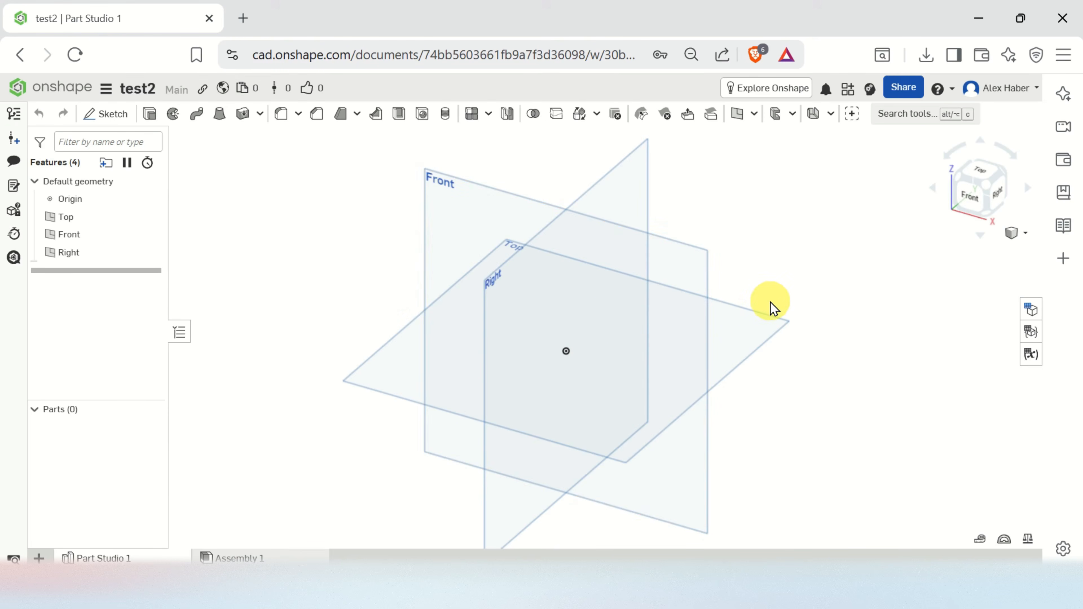
middle_click_drag(774, 308, 761, 290)
right_click_drag(758, 290, 418, 201)
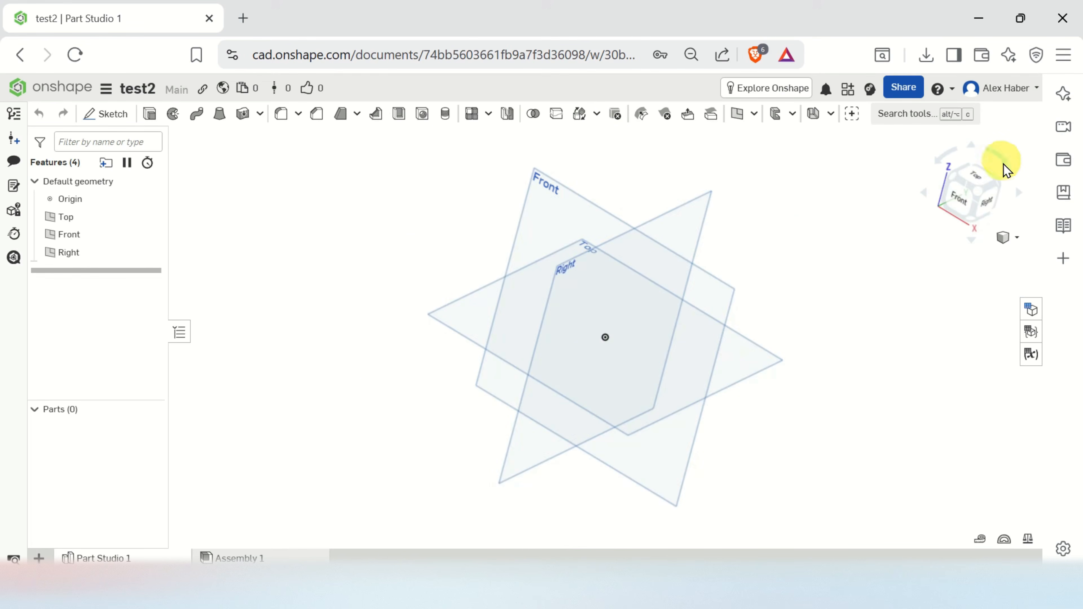
Inspect the default planes in rolled orientations, the Front view and an isometric view
left_click(1001, 158)
left_click(946, 160)
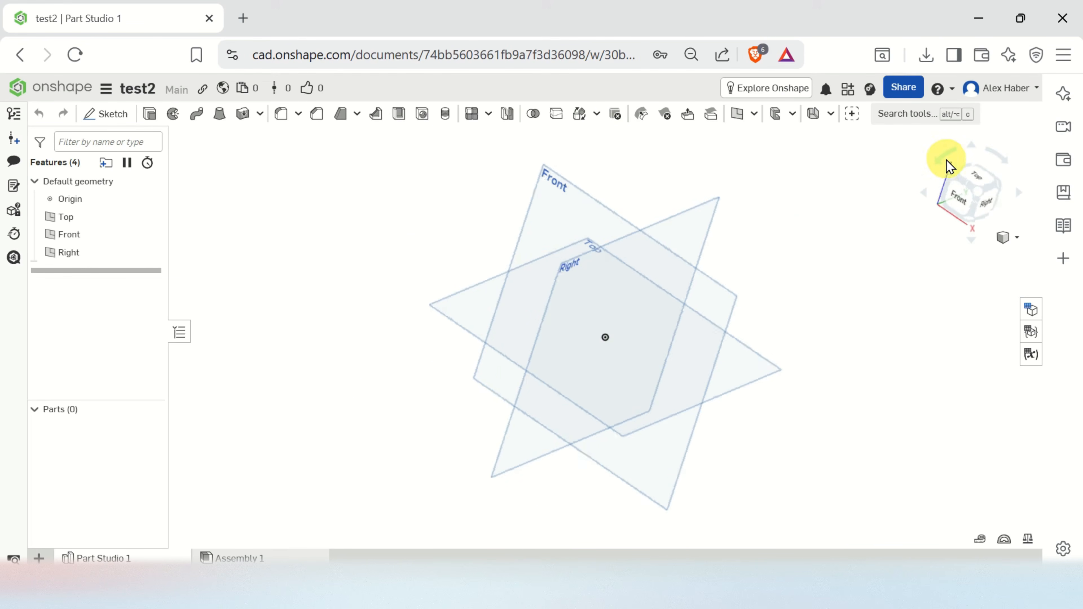
left_click(946, 159)
left_click(946, 159)
left_click(946, 159)
left_click(945, 160)
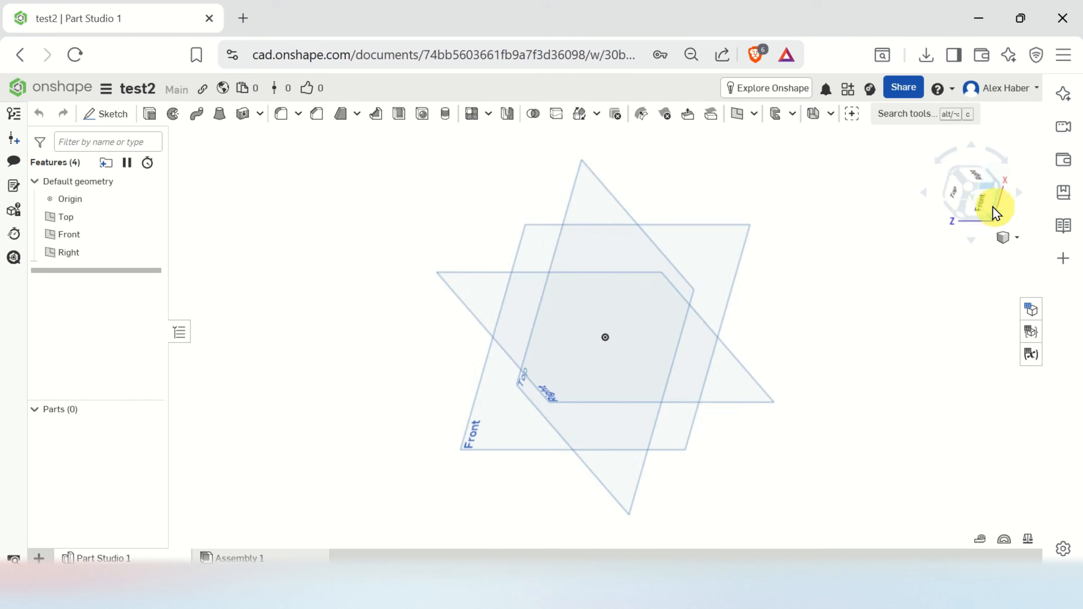
left_click(987, 216)
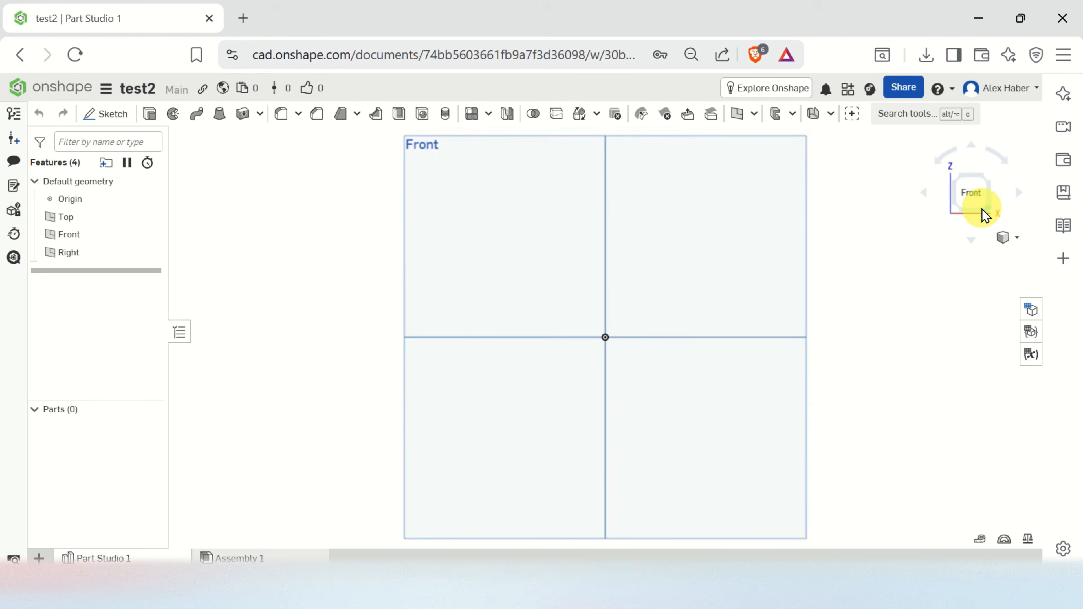
left_click(989, 177)
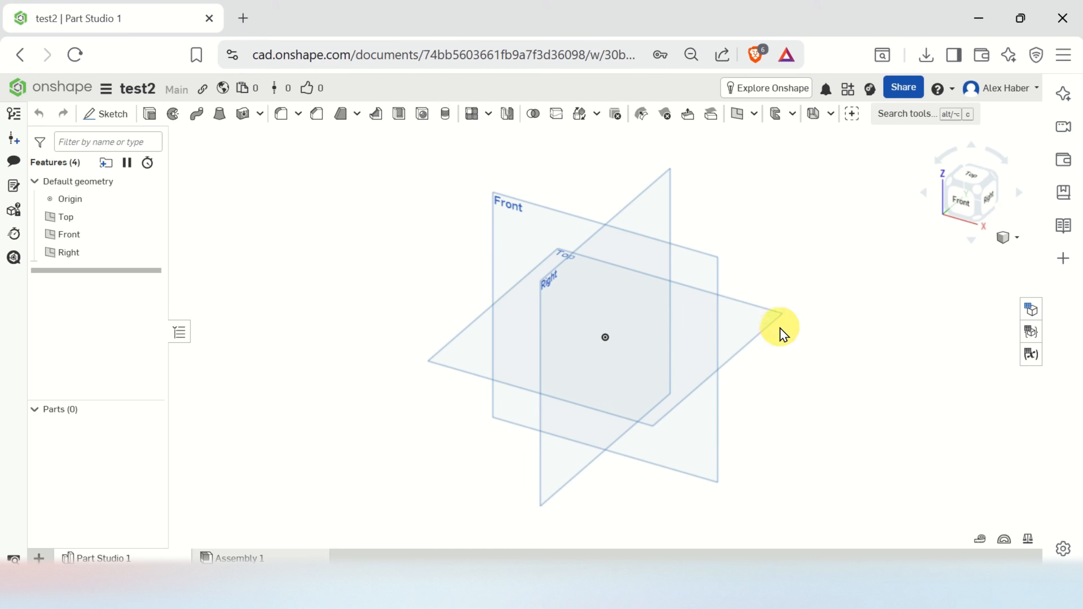
Create a new sketch on the Top plane and accept it while still empty
left_click(766, 328)
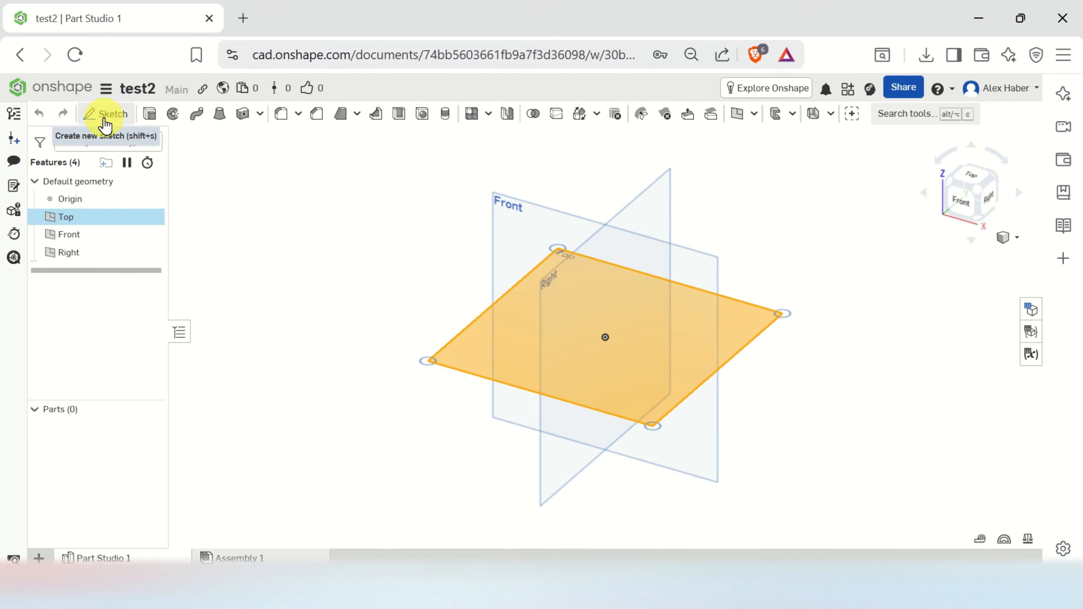
left_click(109, 119)
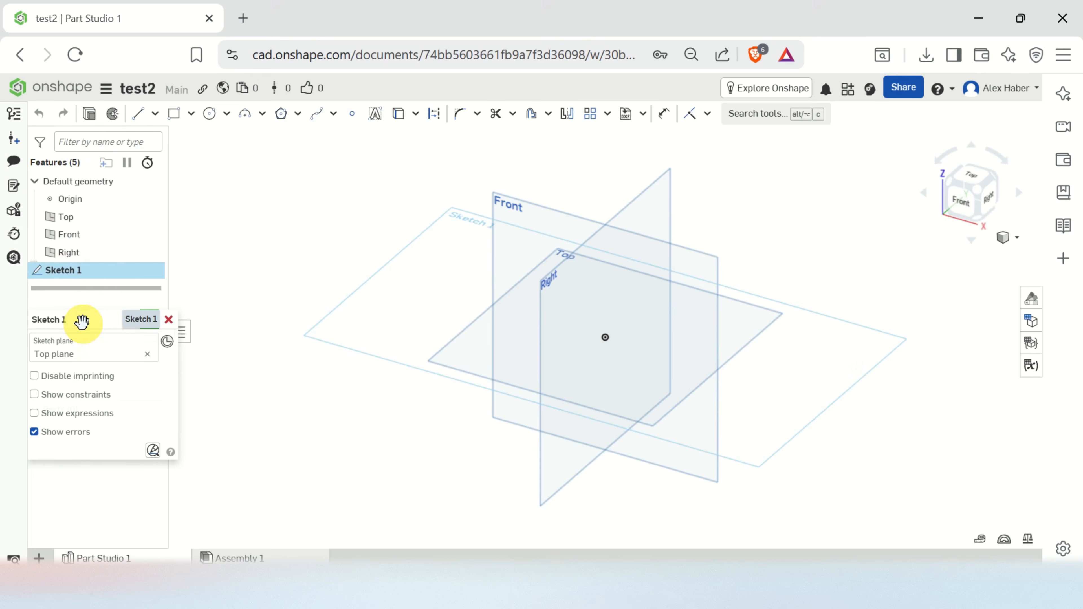
mouse_move(82, 321)
left_mouse_down()
mouse_move(128, 302)
mouse_move(230, 193)
mouse_move(228, 144)
left_mouse_up()
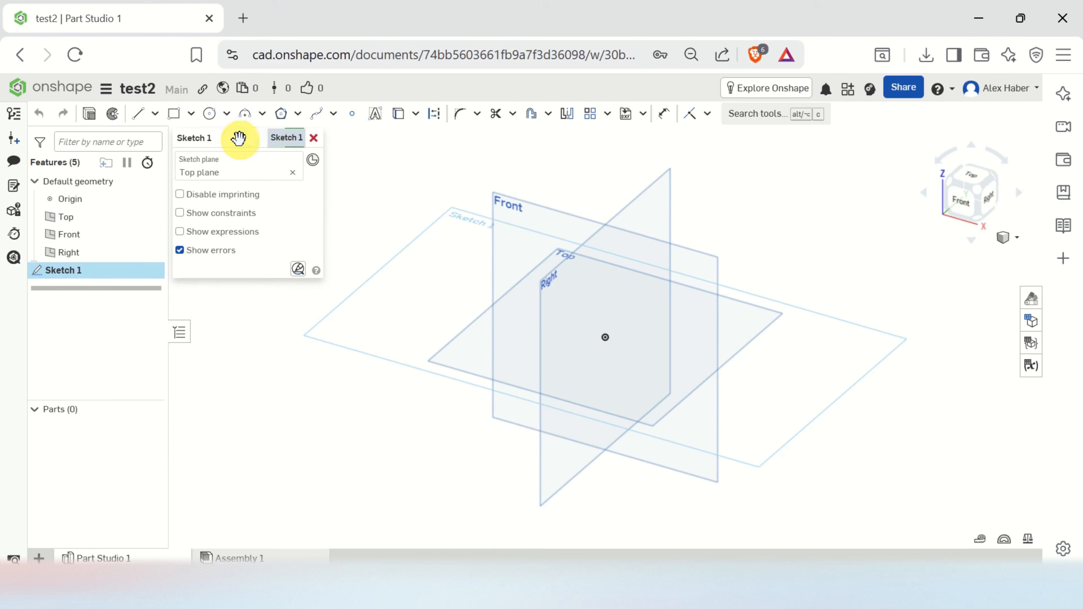
mouse_move(234, 138)
left_mouse_down()
mouse_move(242, 201)
mouse_move(160, 311)
mouse_move(87, 314)
left_mouse_up()
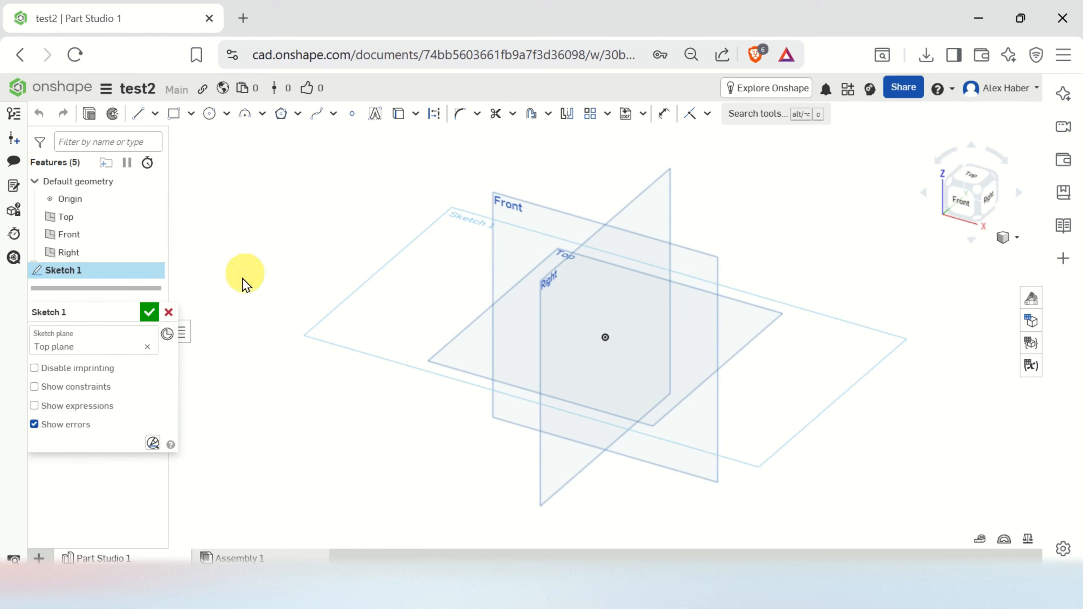
left_click(149, 313)
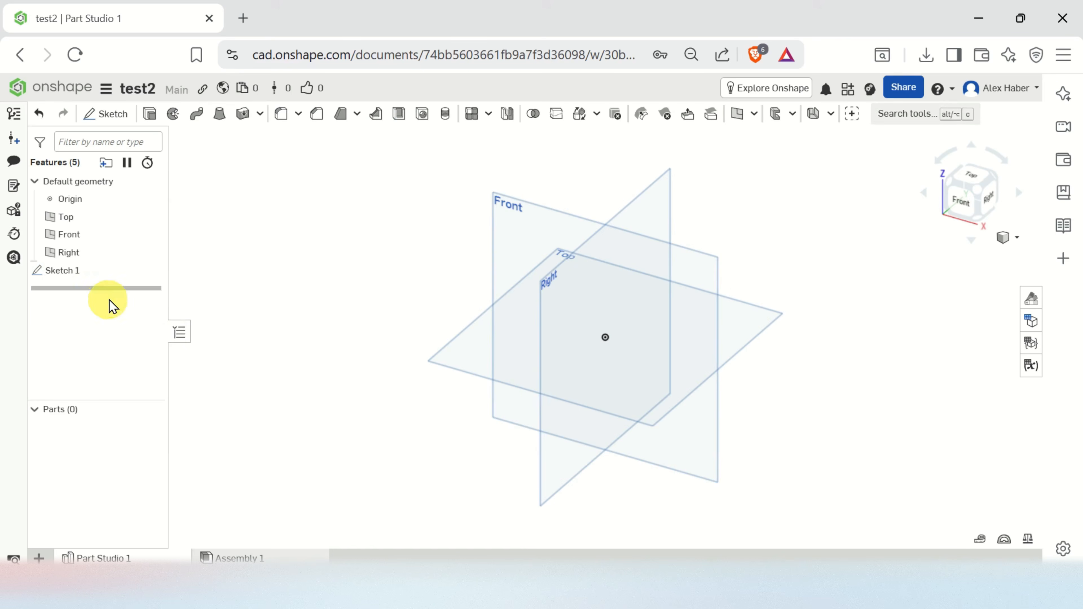
Reopen the empty sketch and draw a center point rectangle about 126 mm wide and 83 mm high, centred on the origin
double_click(91, 275)
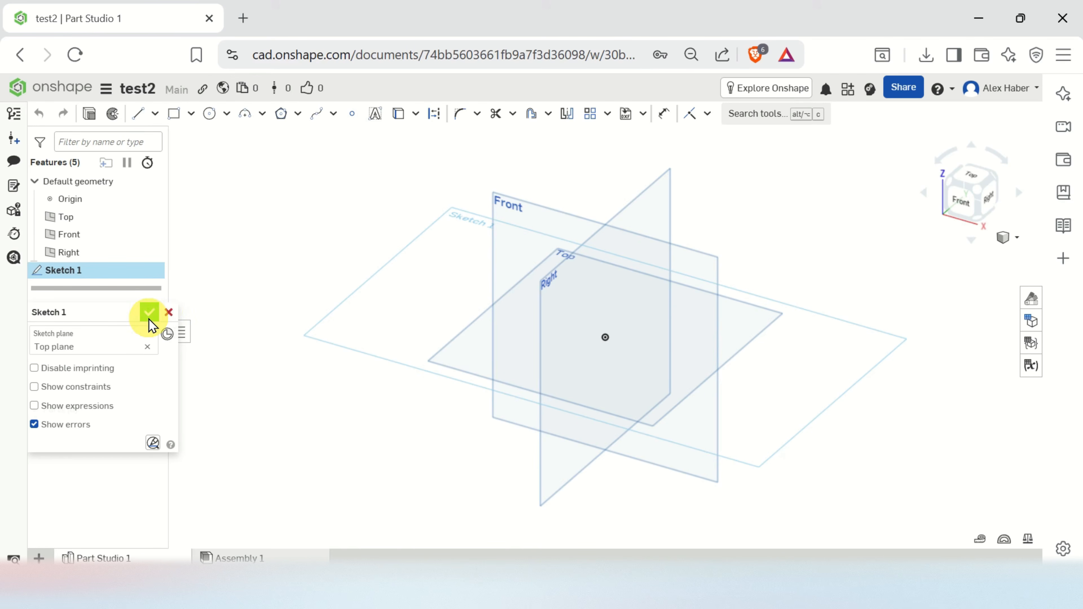
left_click(967, 179)
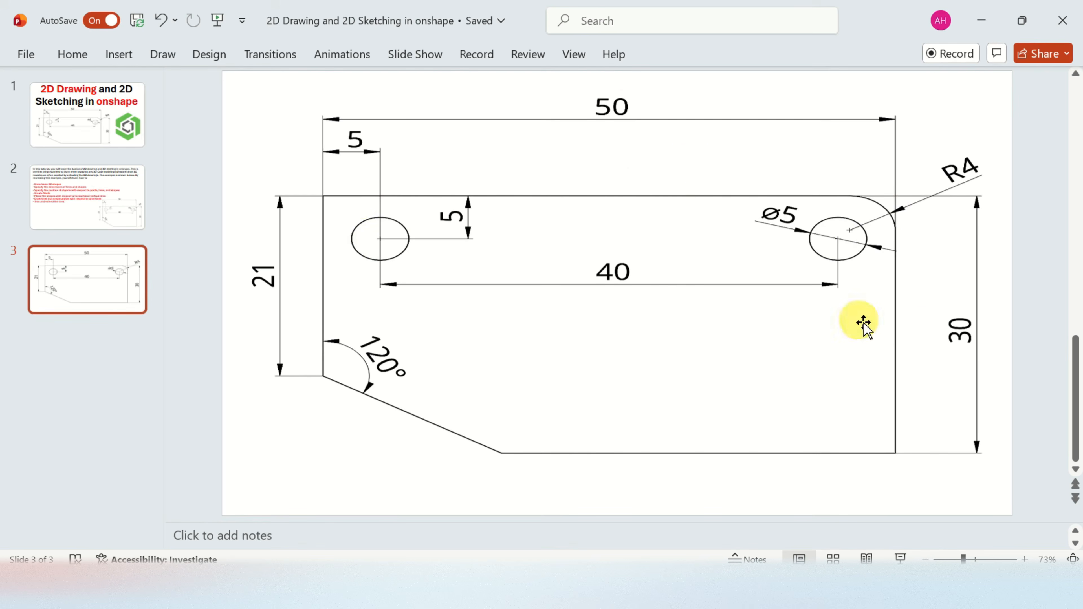
left_click(708, 594)
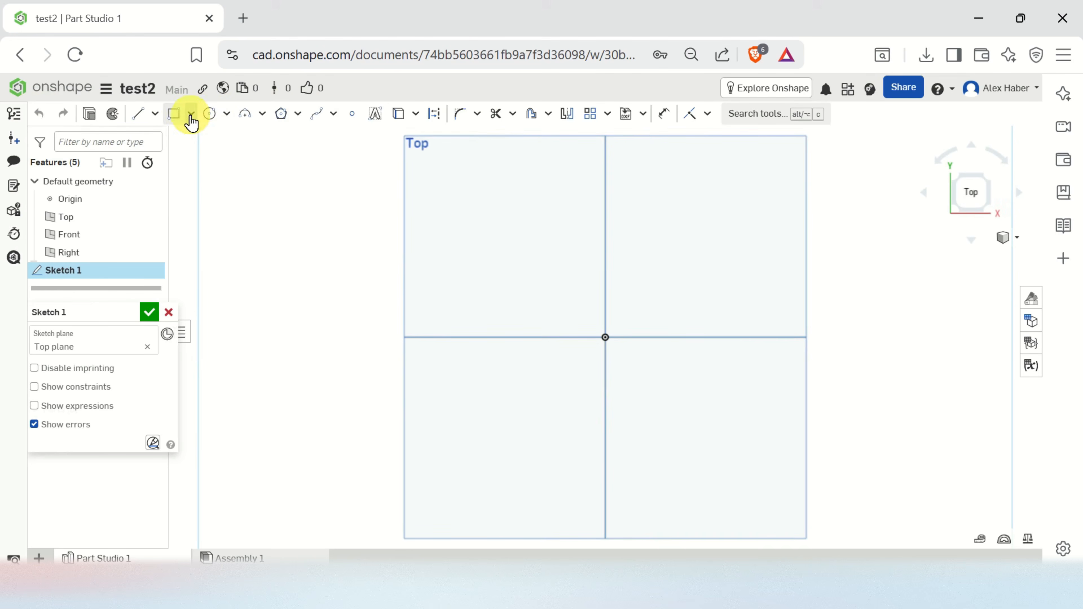
left_click(191, 116)
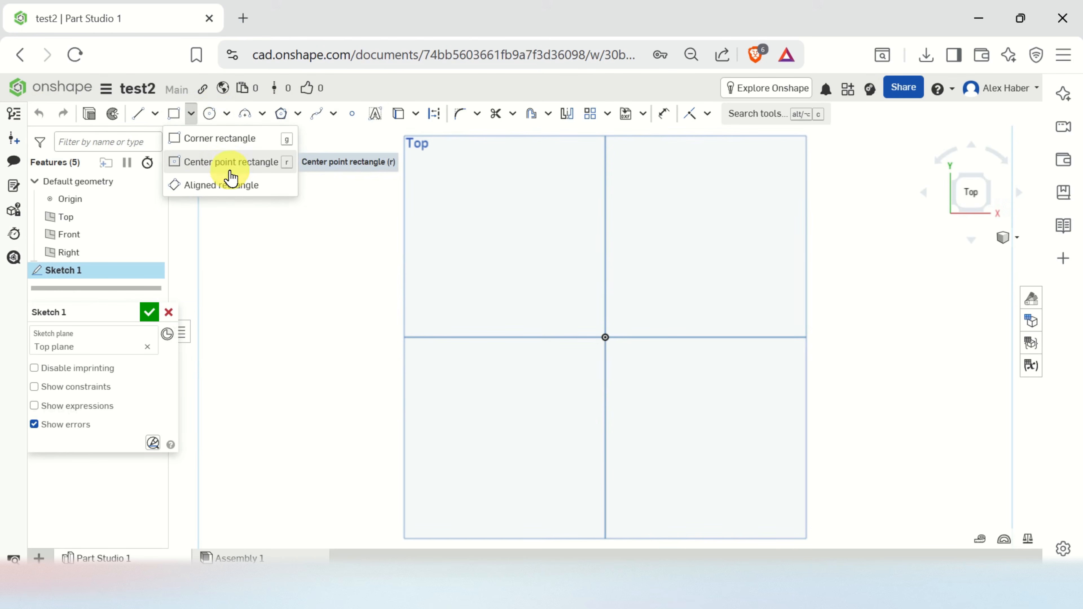
left_click(234, 167)
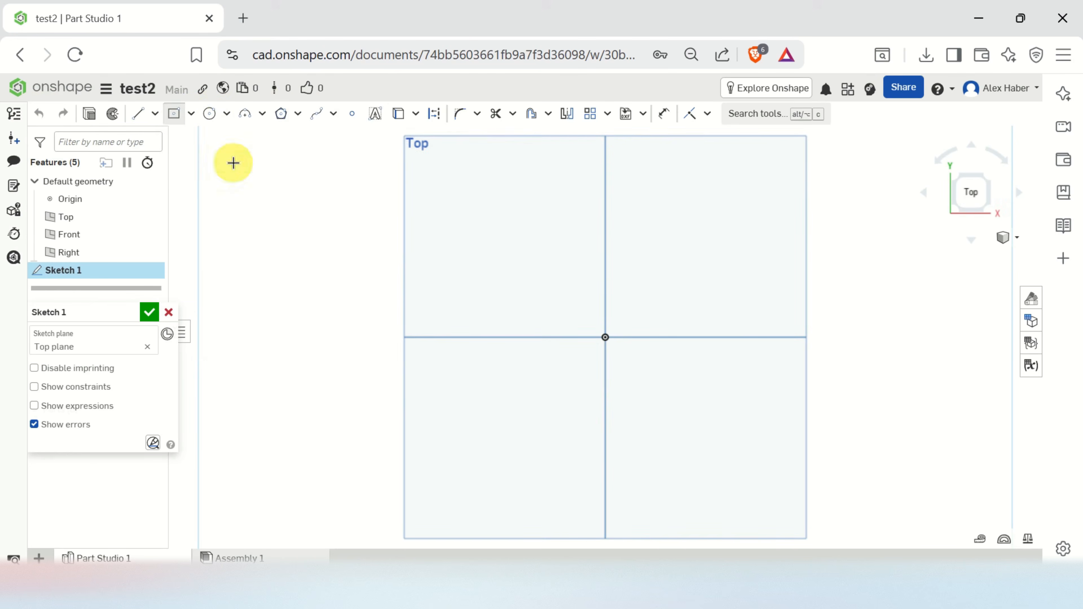
left_click(607, 337)
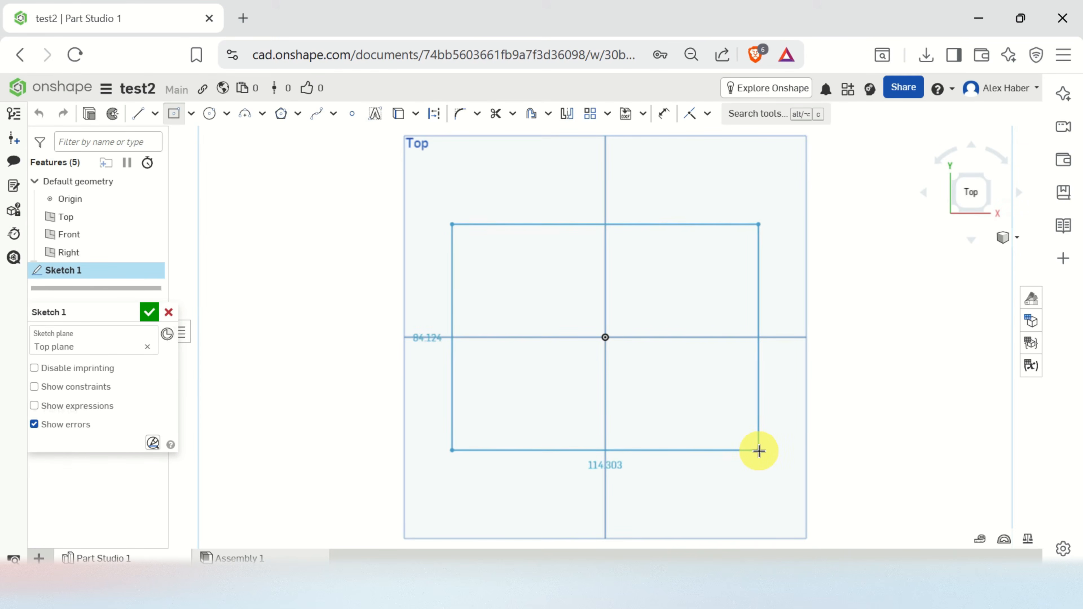
left_click(773, 449)
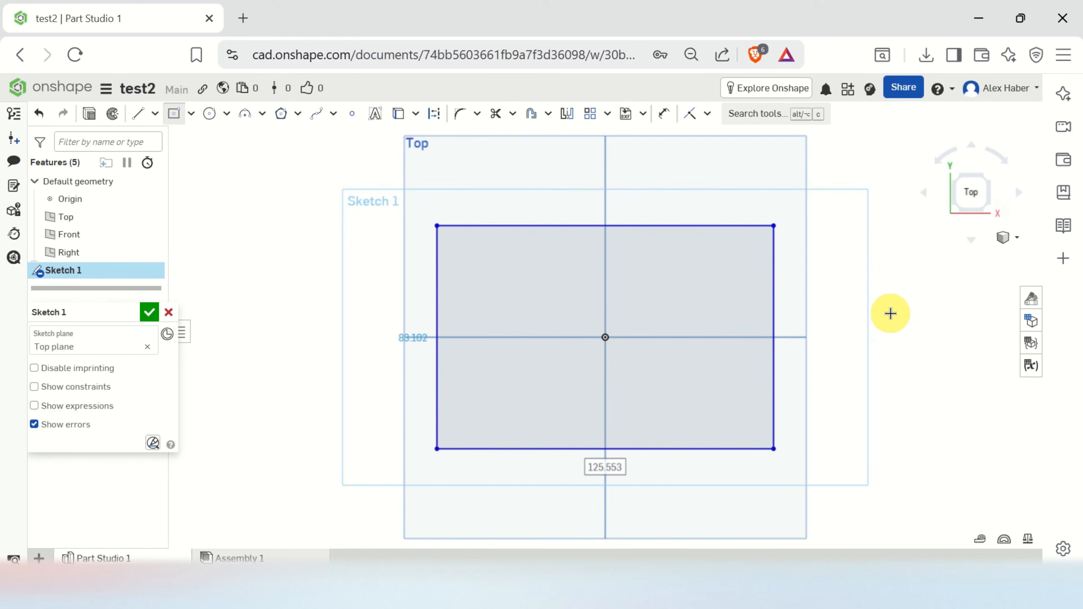
right_click(891, 315)
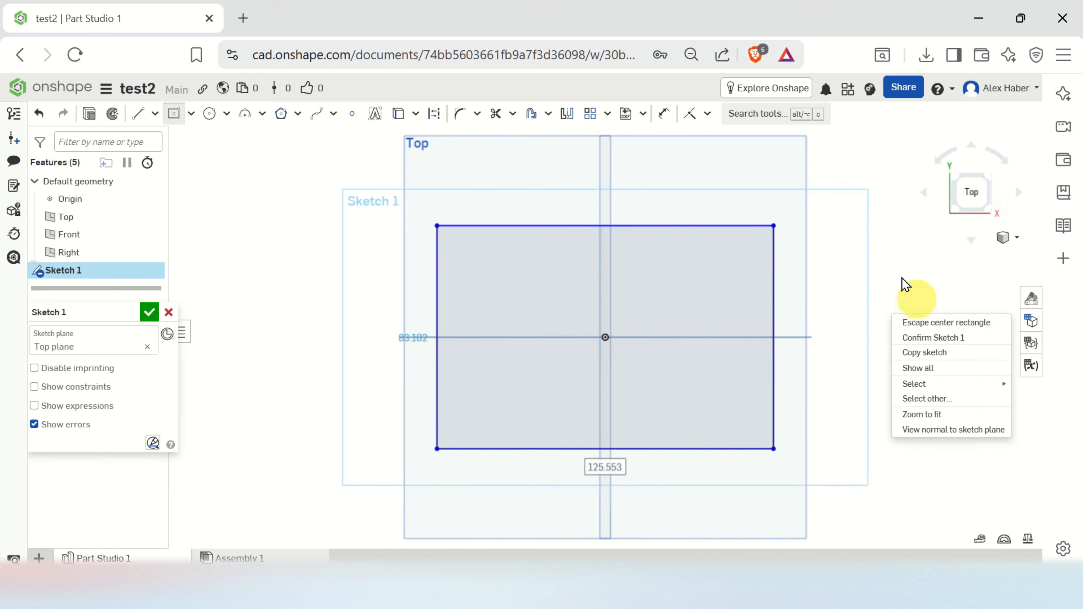
key("Escape")
left_click(876, 247)
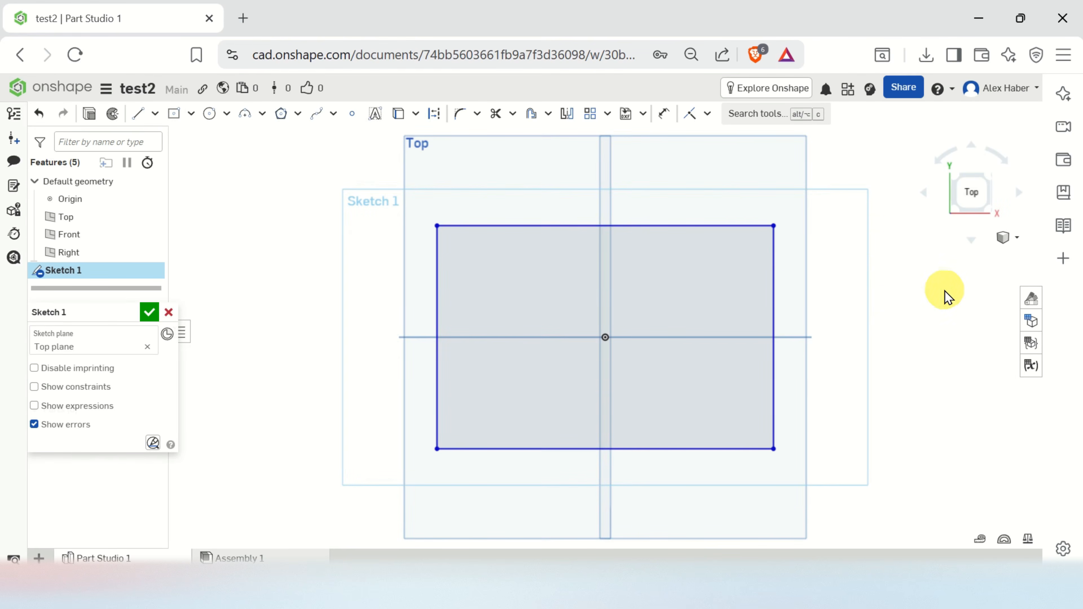
Accept the sketch with the rectangle and look at it in an isometric view
scroll(820, 297, "down", 2)
scroll(820, 305, "up", 2)
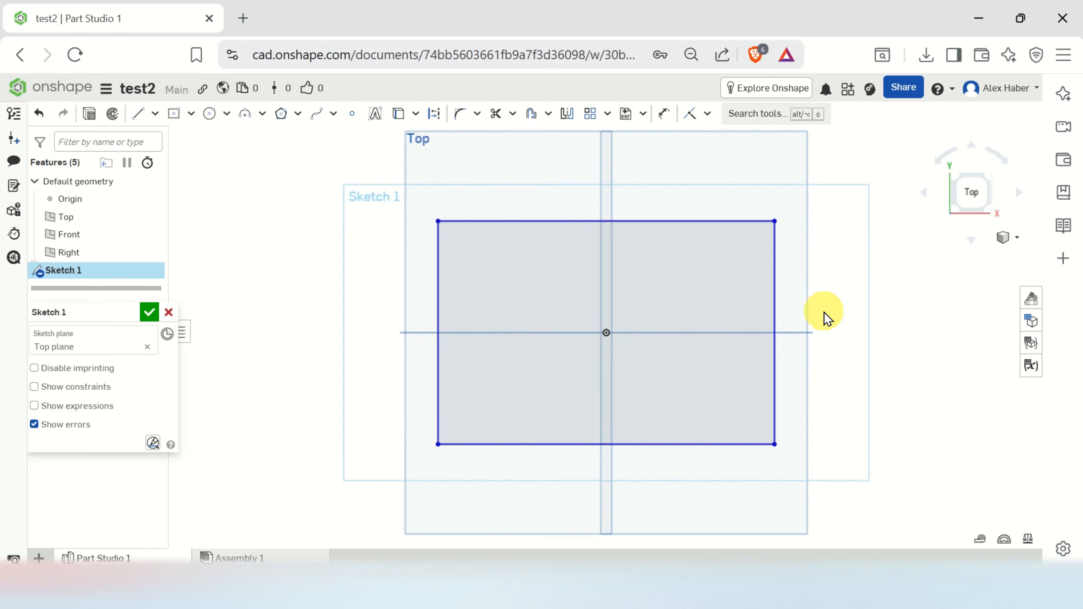
scroll(815, 299, "down", 2)
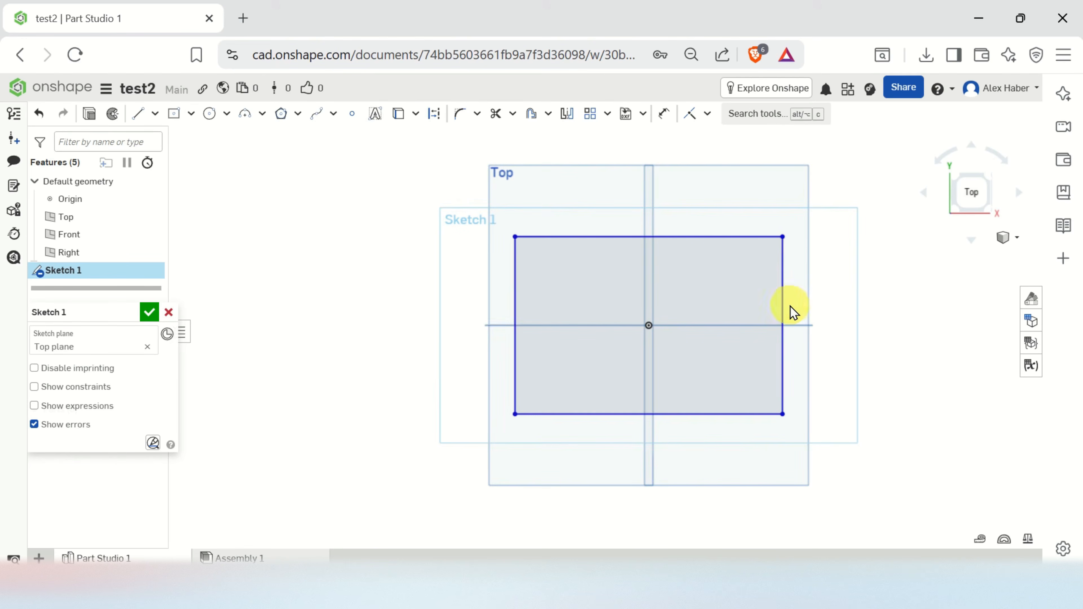
left_click(150, 313)
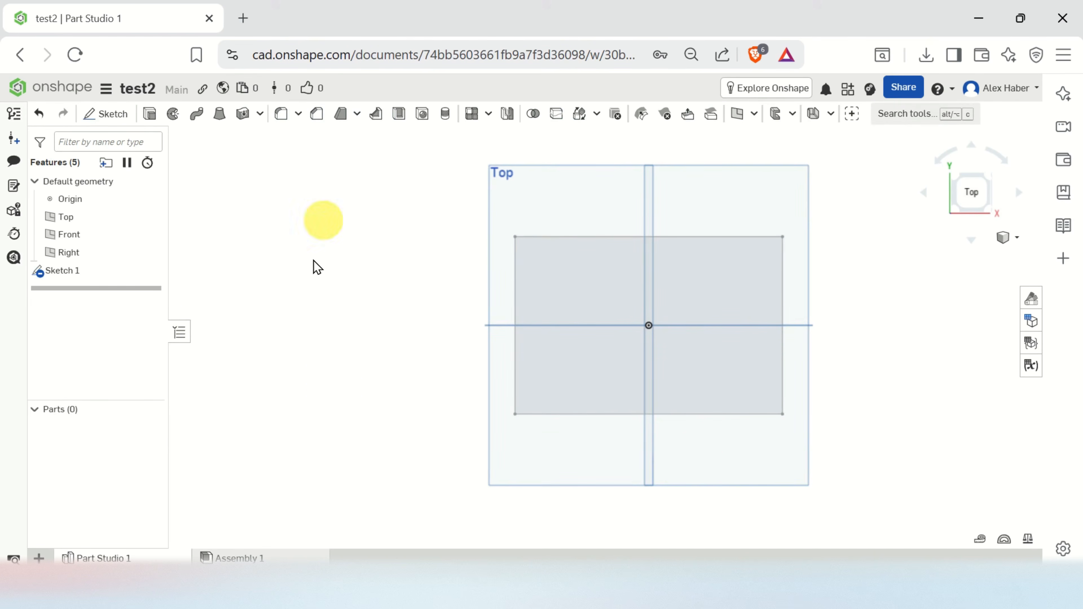
left_click(991, 175)
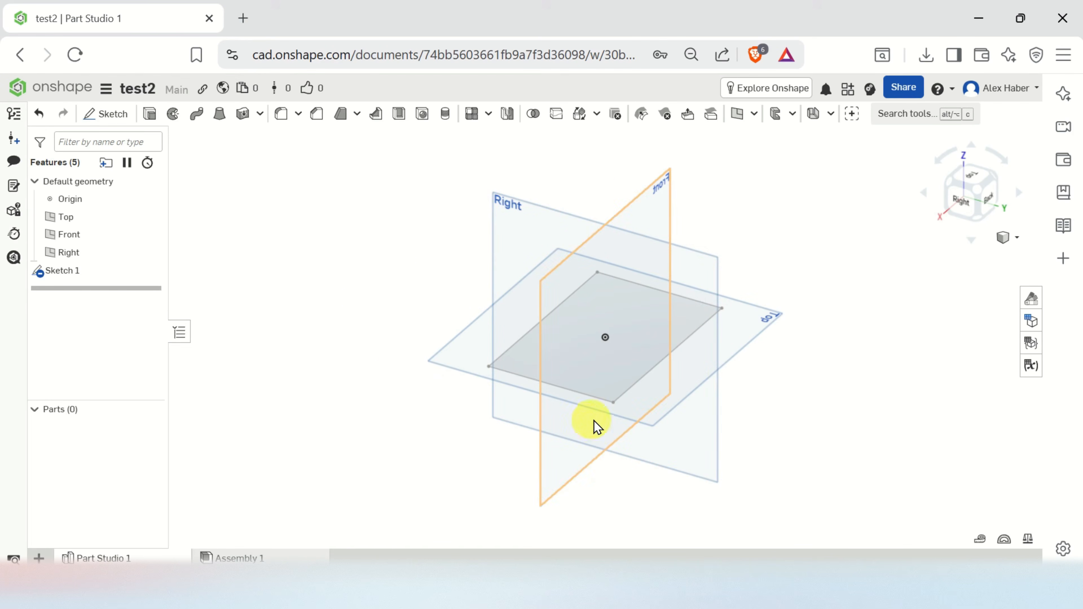
Reopen Sketch 1 in the Top view and dimension the rectangle's upper horizontal edge to 50 mm
double_click(68, 272)
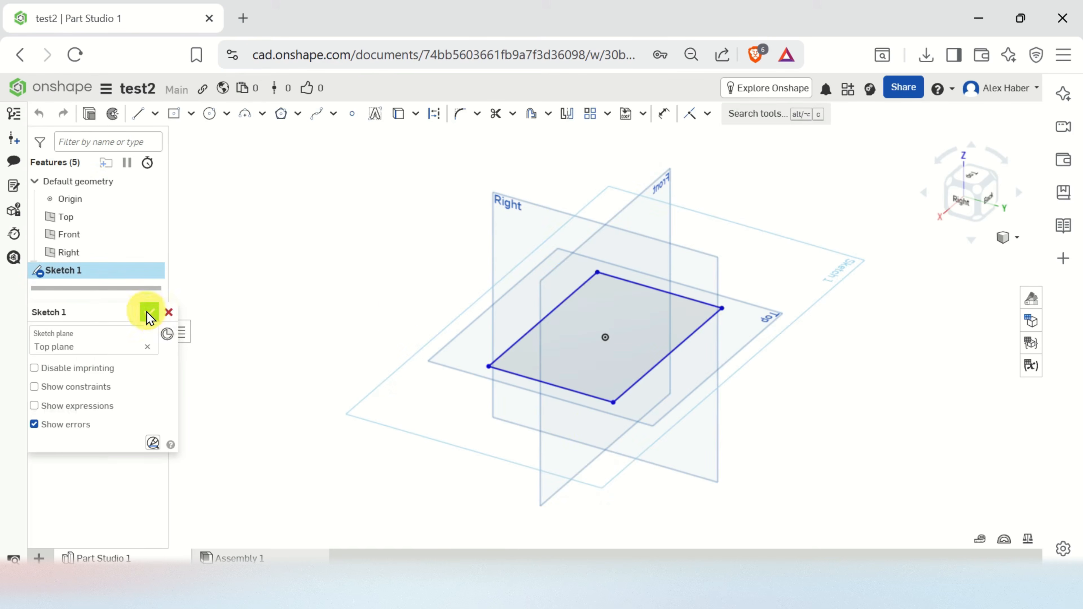
left_click(976, 178)
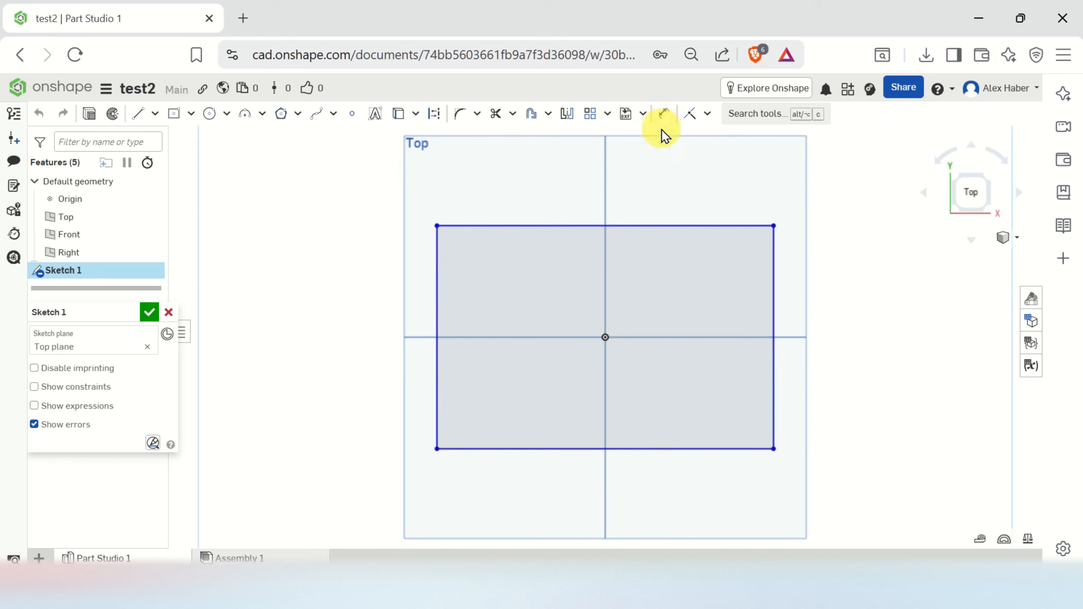
left_click(664, 114)
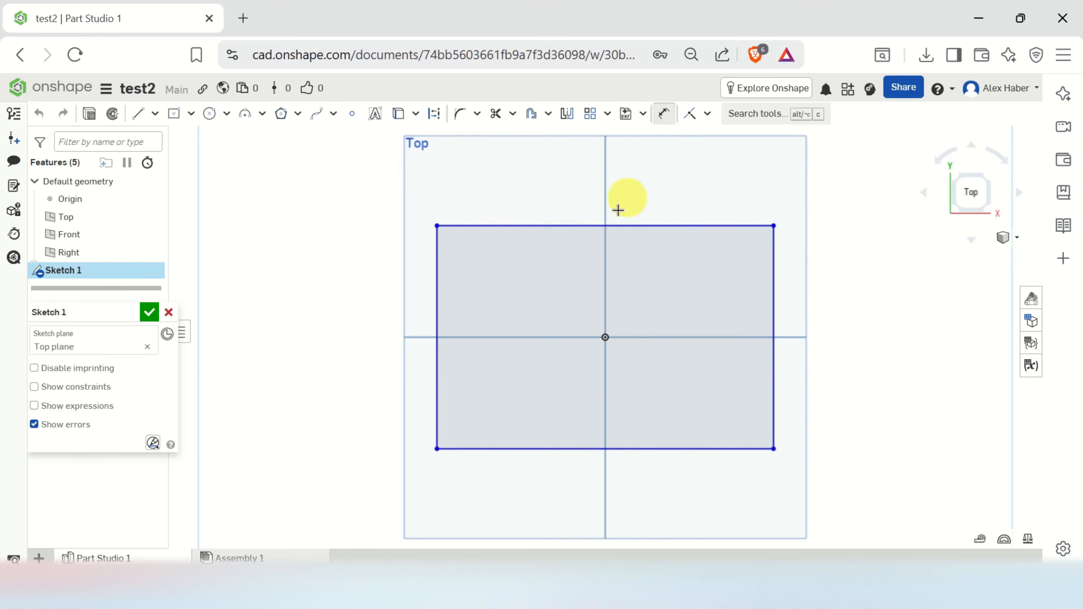
left_click(592, 226)
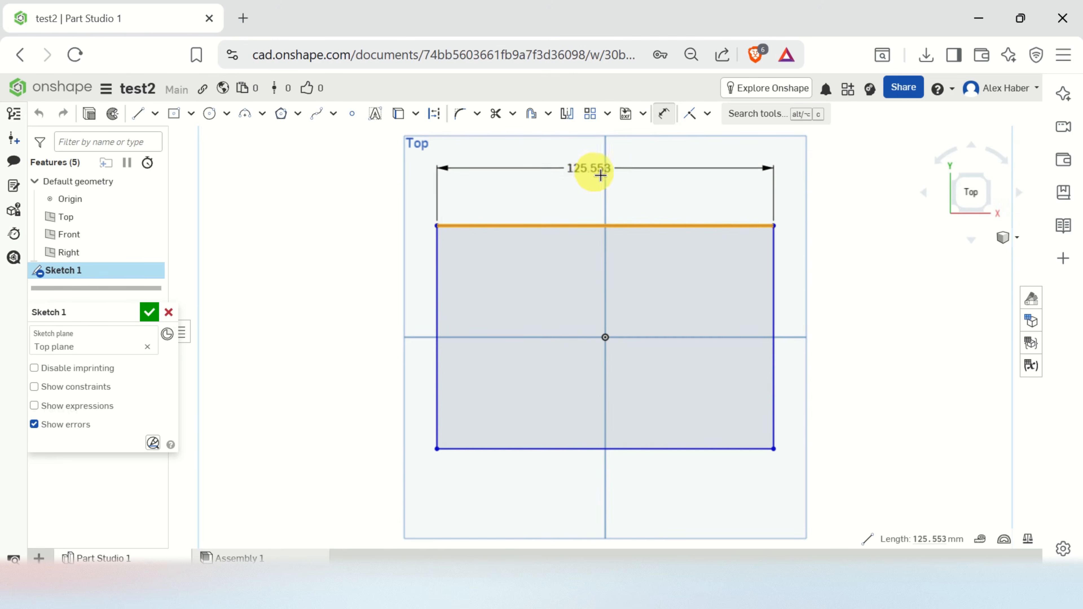
left_click(576, 172)
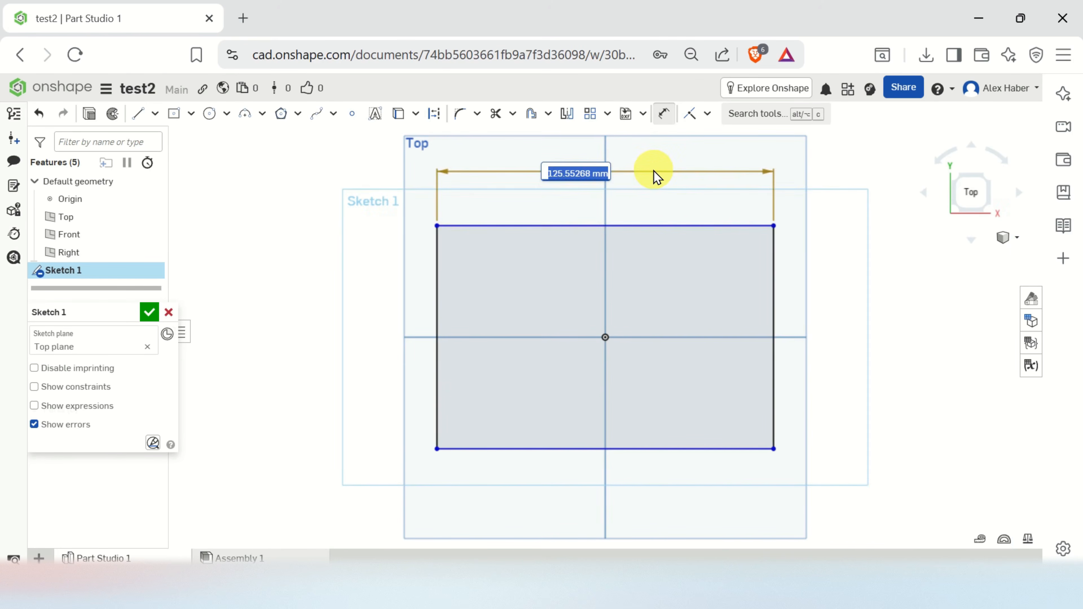
type("50")
key("Return")
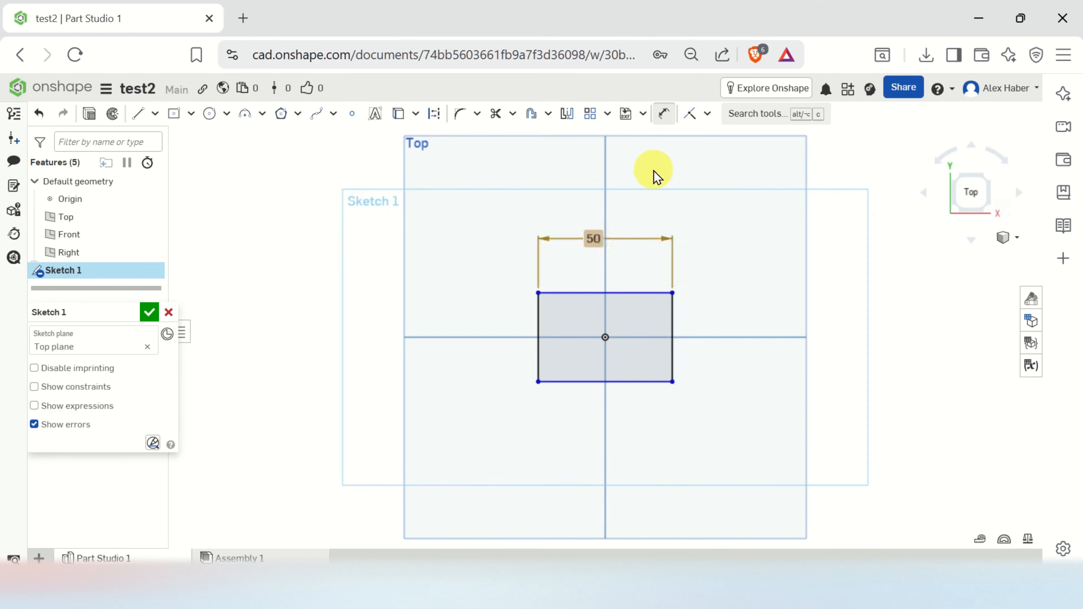
Dimension the rectangle's right vertical edge to 30 mm, placing the dimension outside the profile
scroll(678, 338, "up", 5)
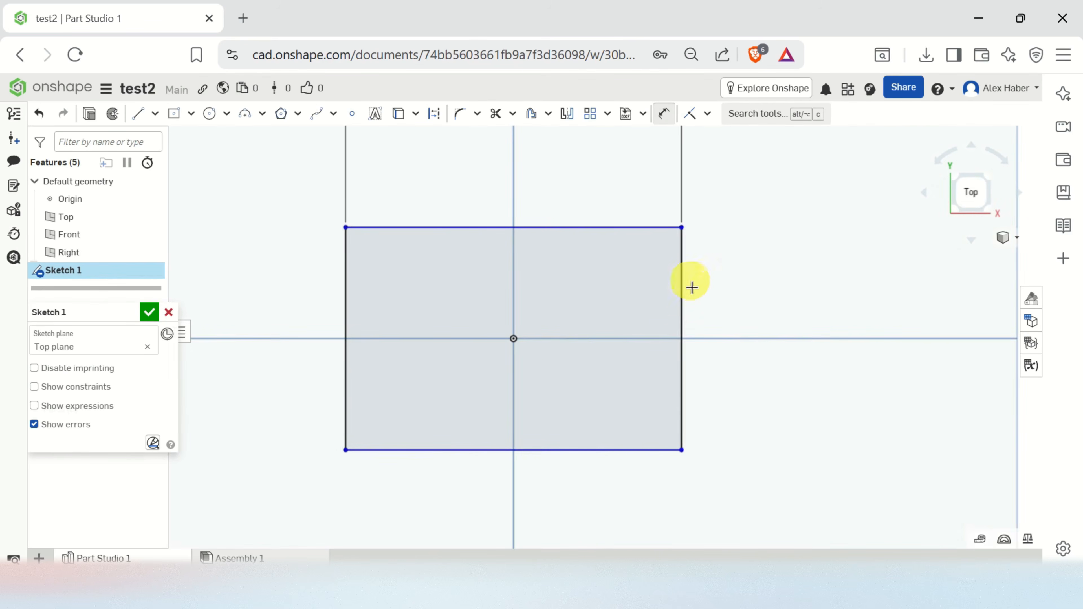
left_click(683, 300)
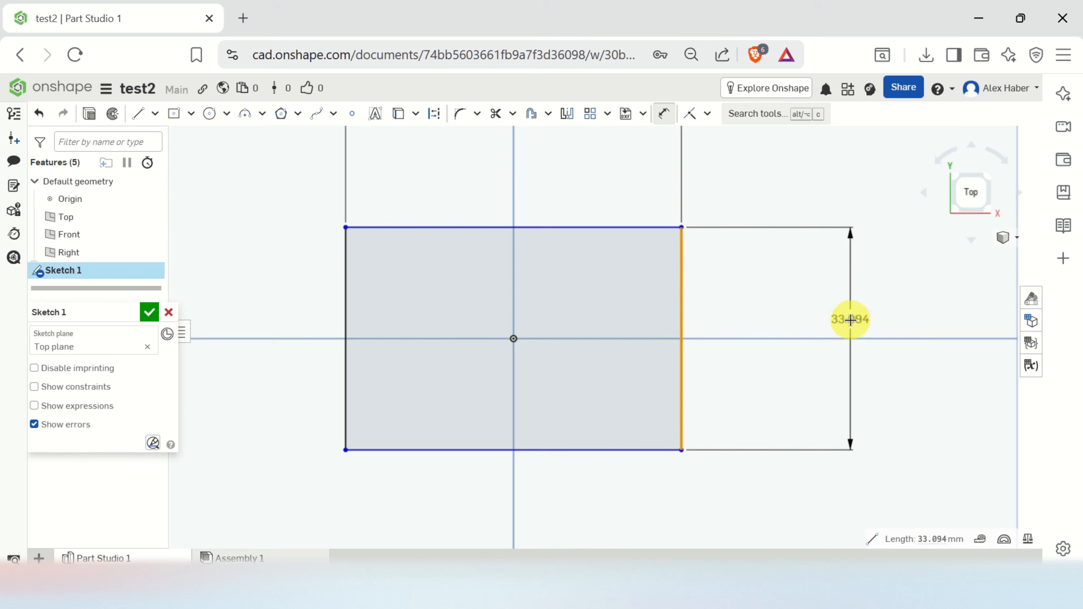
left_click(850, 320)
type("30")
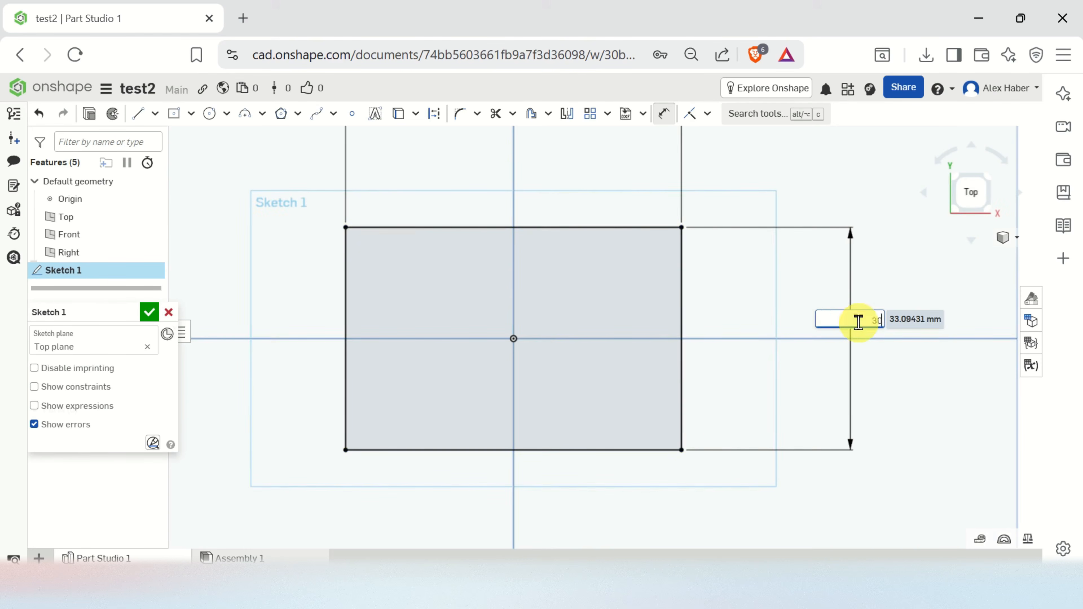
key("Return")
scroll(624, 304, "down", 2)
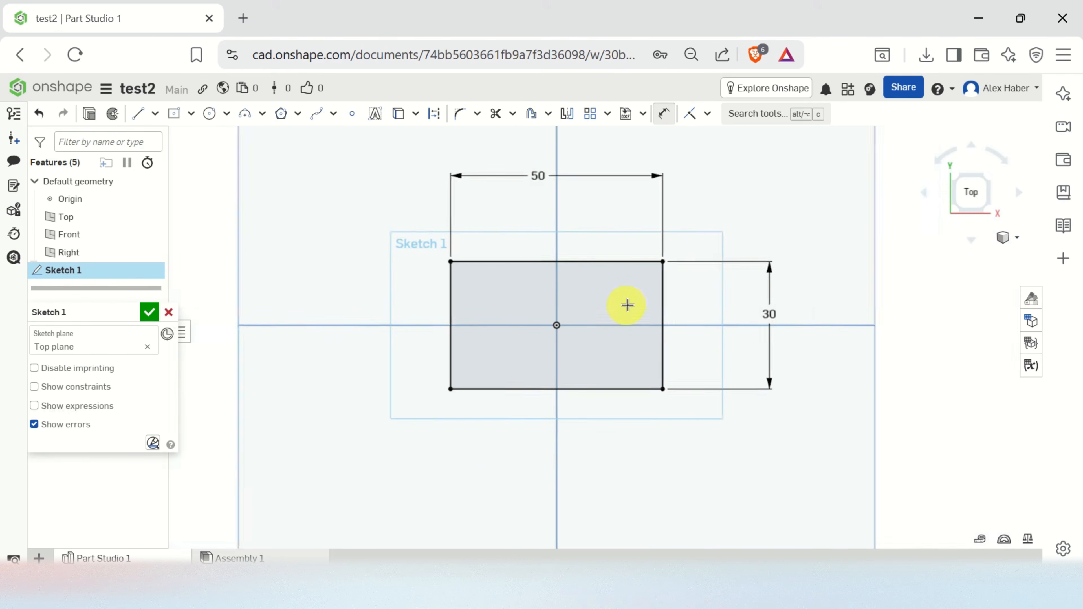
Move the 50 mm and 30 mm dimensions closer to the rectangle and leave the Dimension tool
scroll(627, 304, "up", 1)
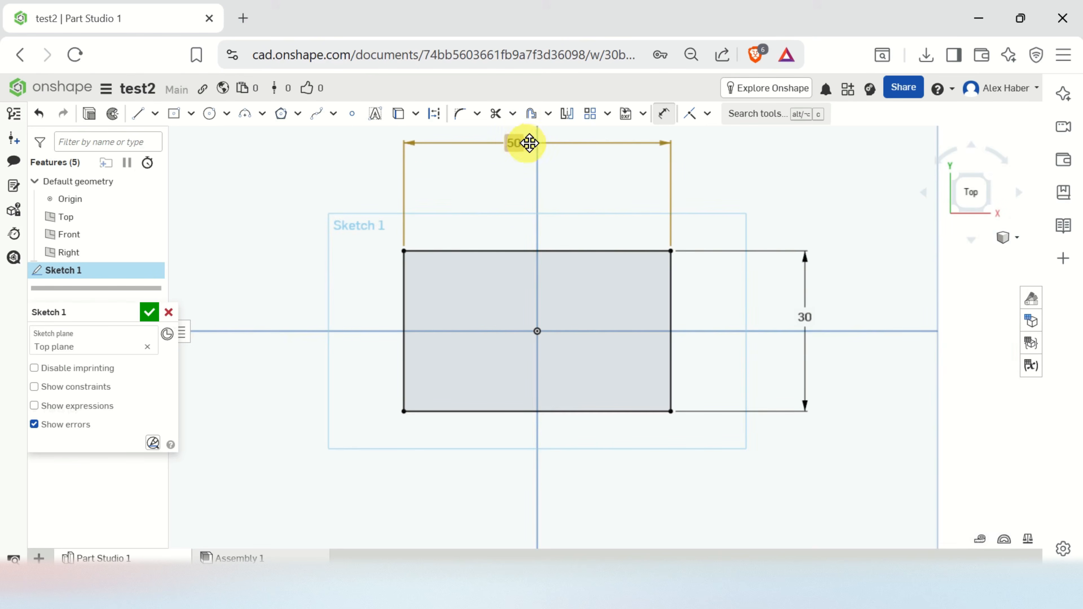
left_click_drag(527, 140, 542, 182)
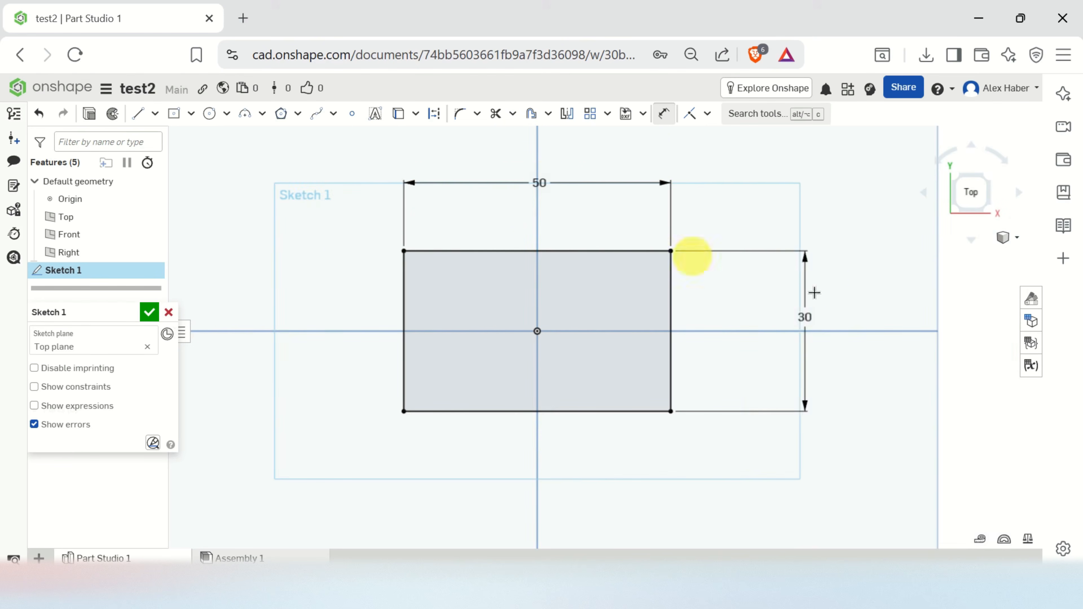
left_click_drag(804, 319, 778, 334)
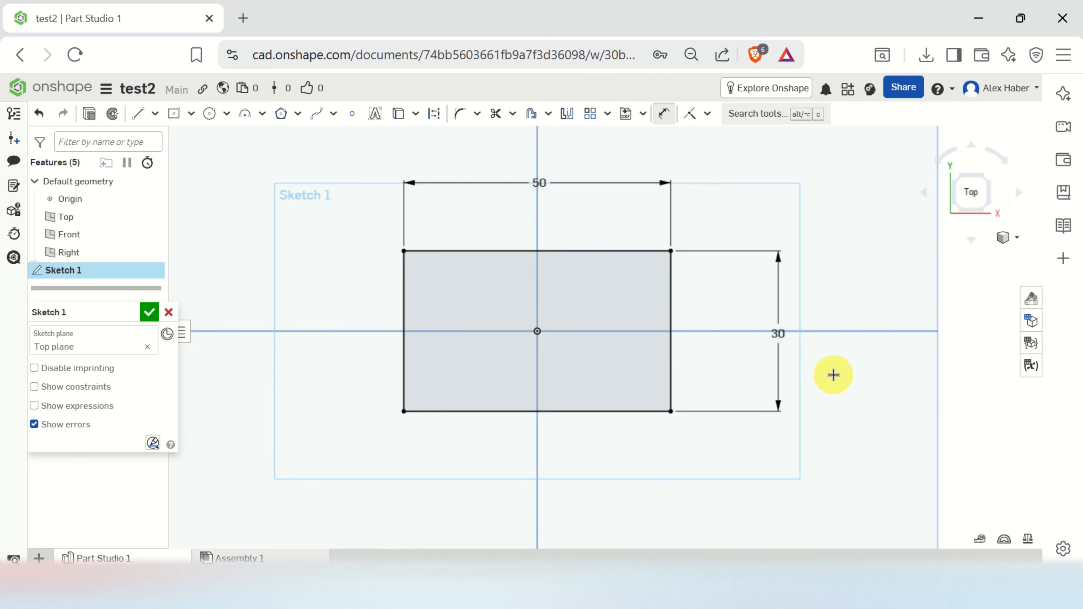
key("Escape")
key("alt+Tab")
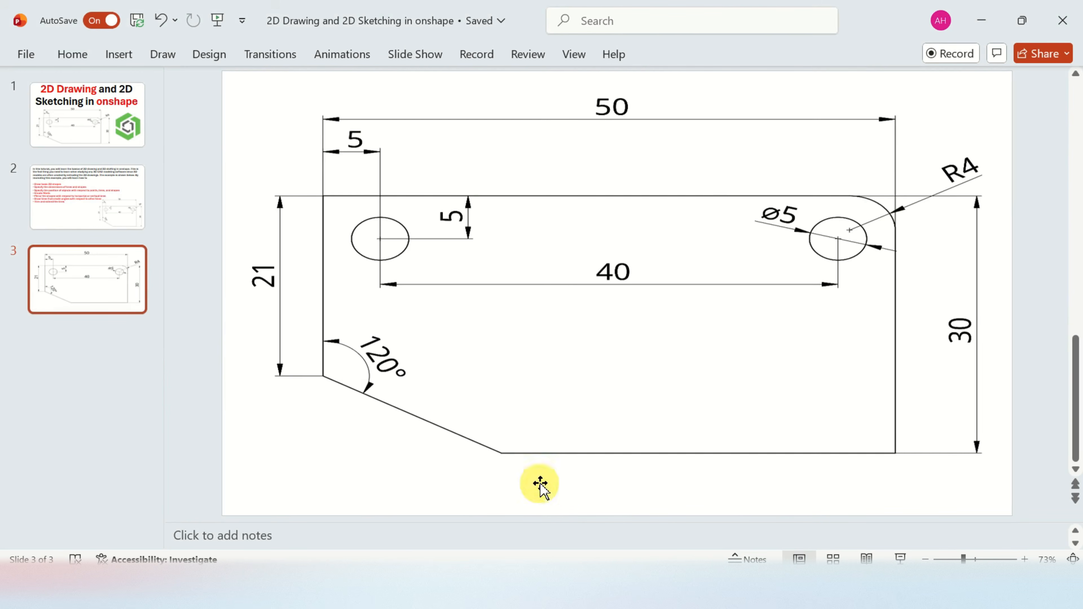
left_click(673, 591)
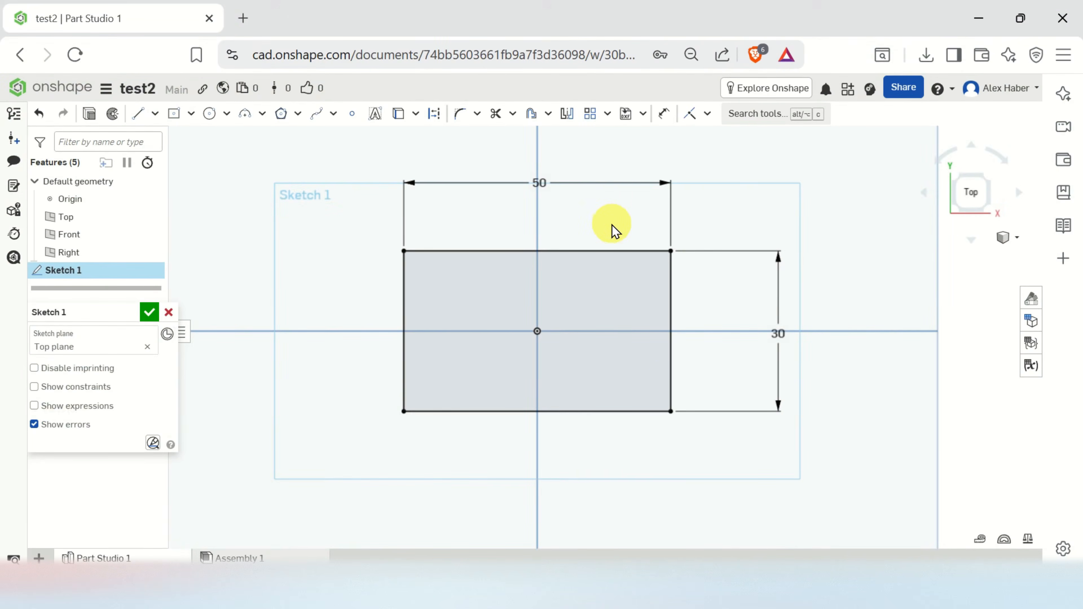
left_click(455, 116)
scroll(673, 269, "up", 3)
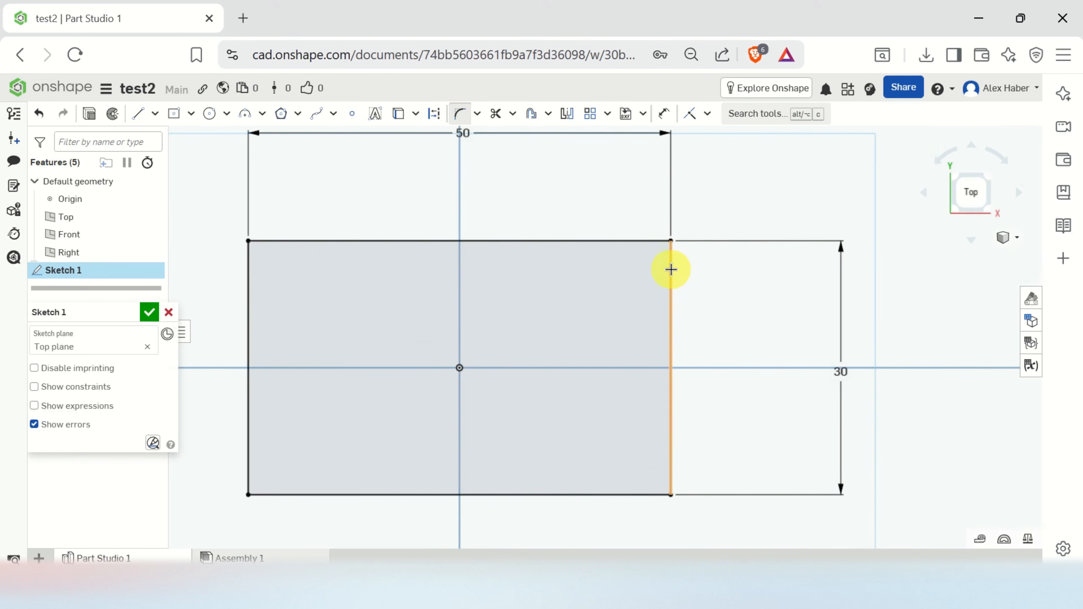
left_click(671, 272)
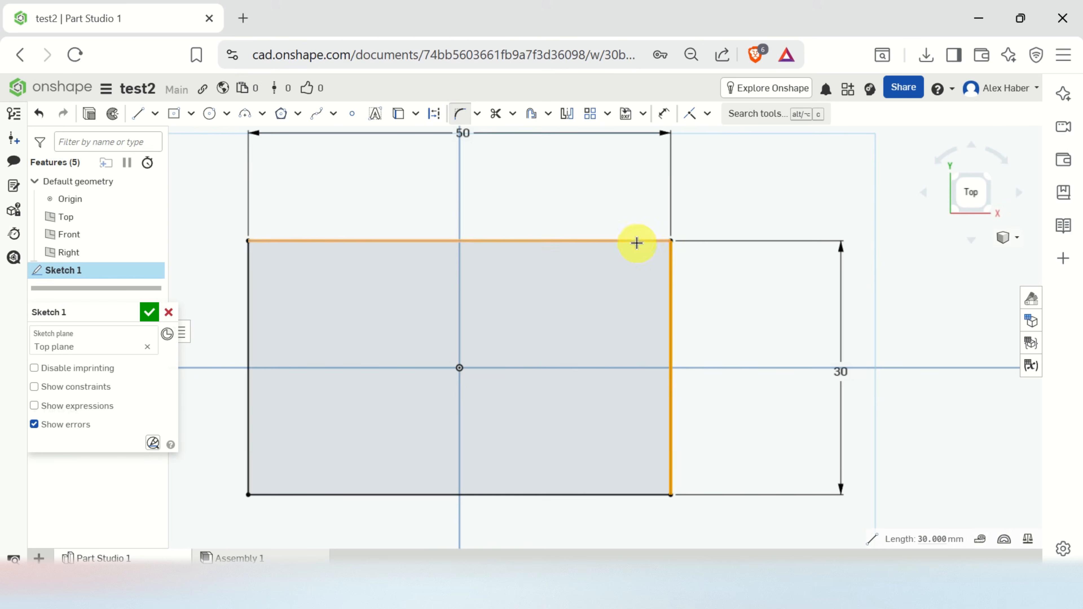
left_click(634, 241)
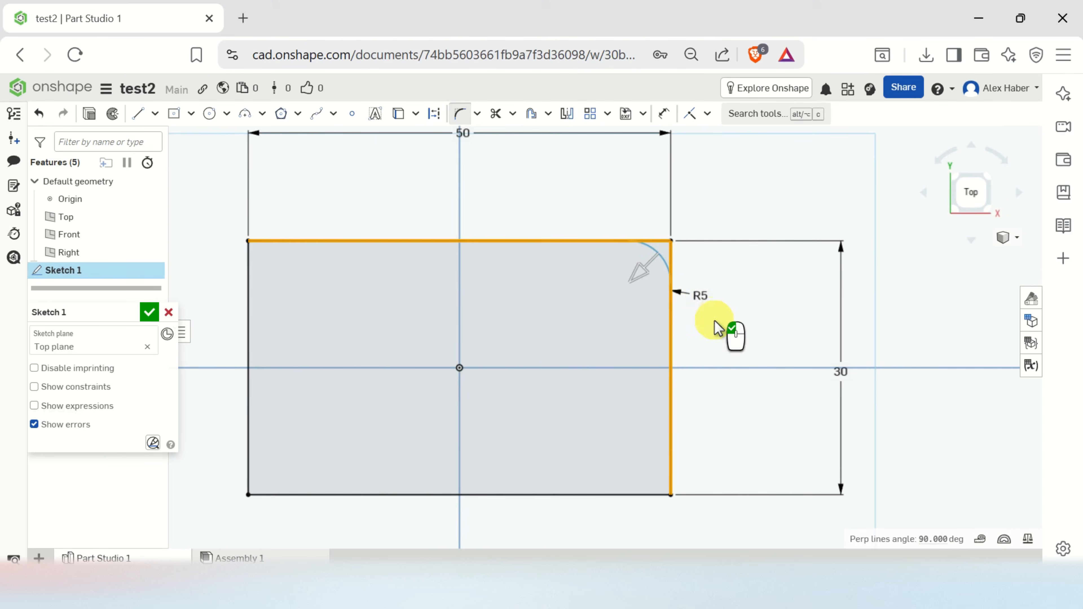
left_click(699, 295)
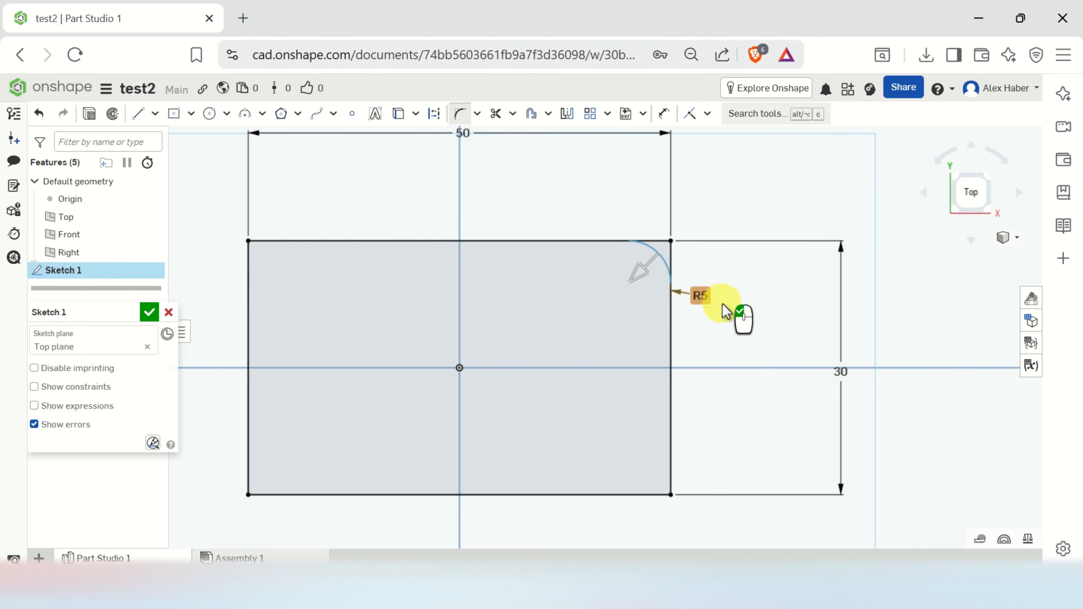
key("ctrl+z")
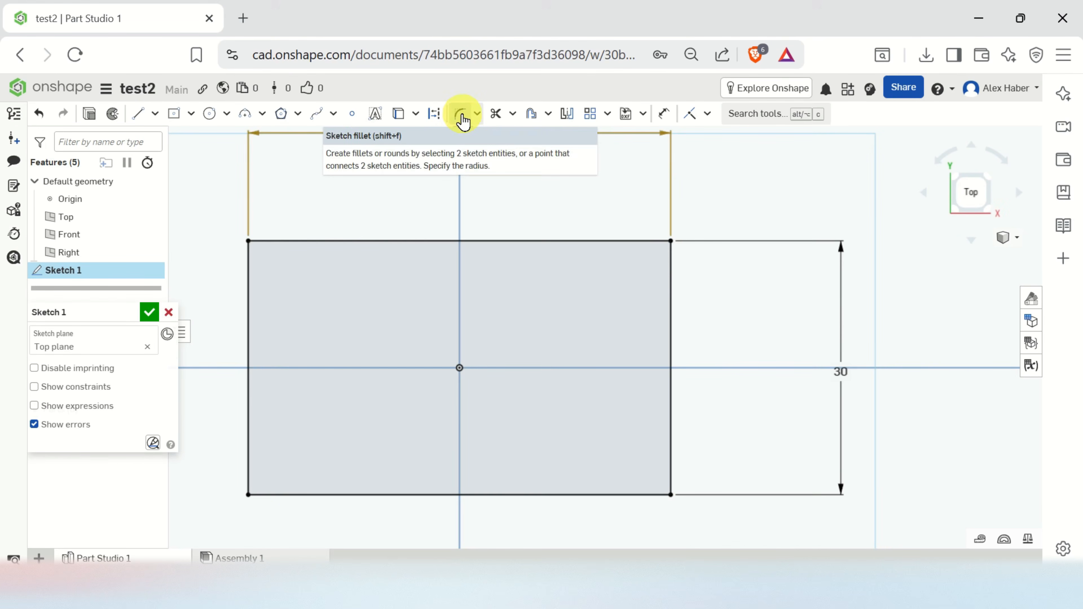
Fillet the rectangle's upper-right corner with a 5 mm radius and move the radius dimension outside the profile
left_click(465, 116)
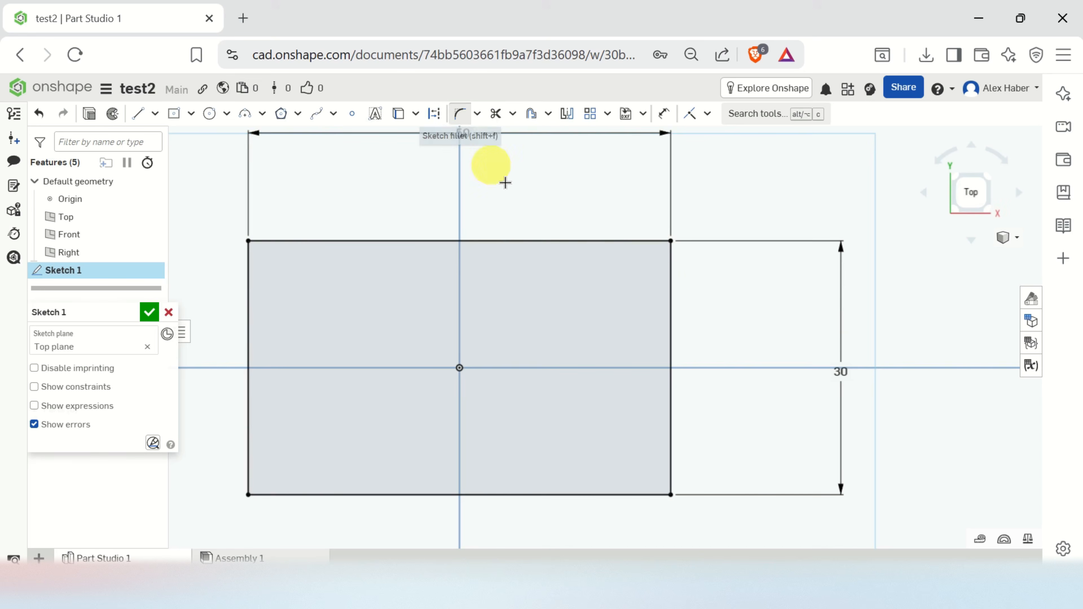
left_click(670, 305)
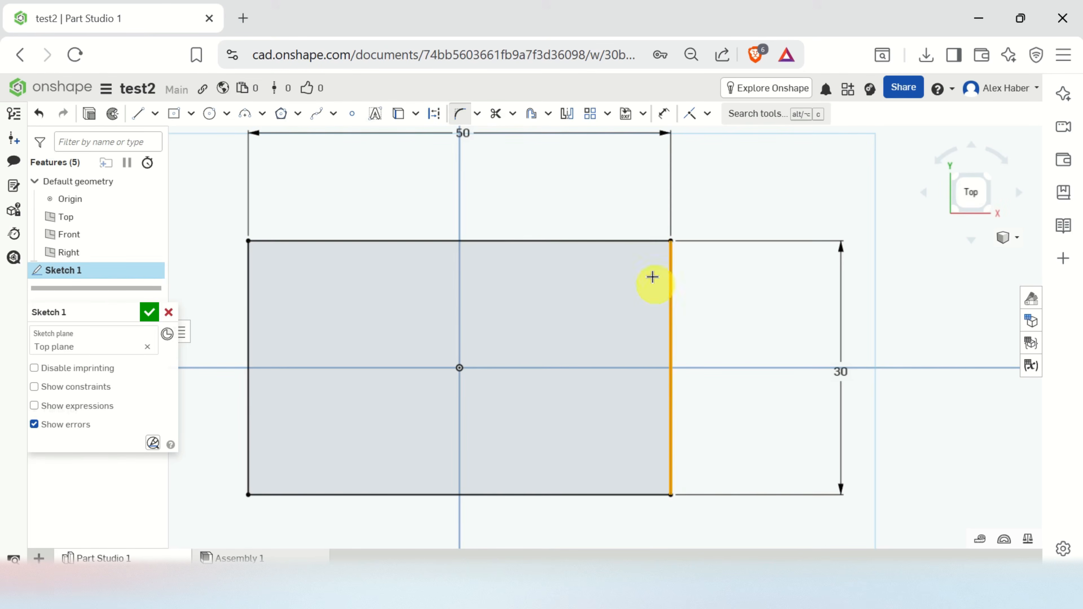
left_click(628, 241)
left_click(765, 292)
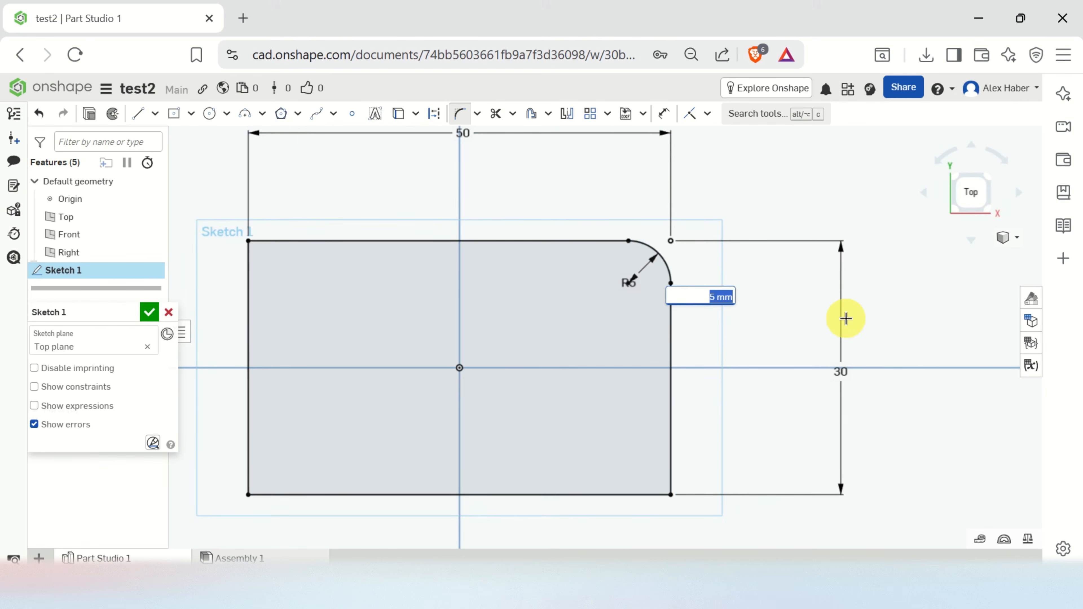
key("Return")
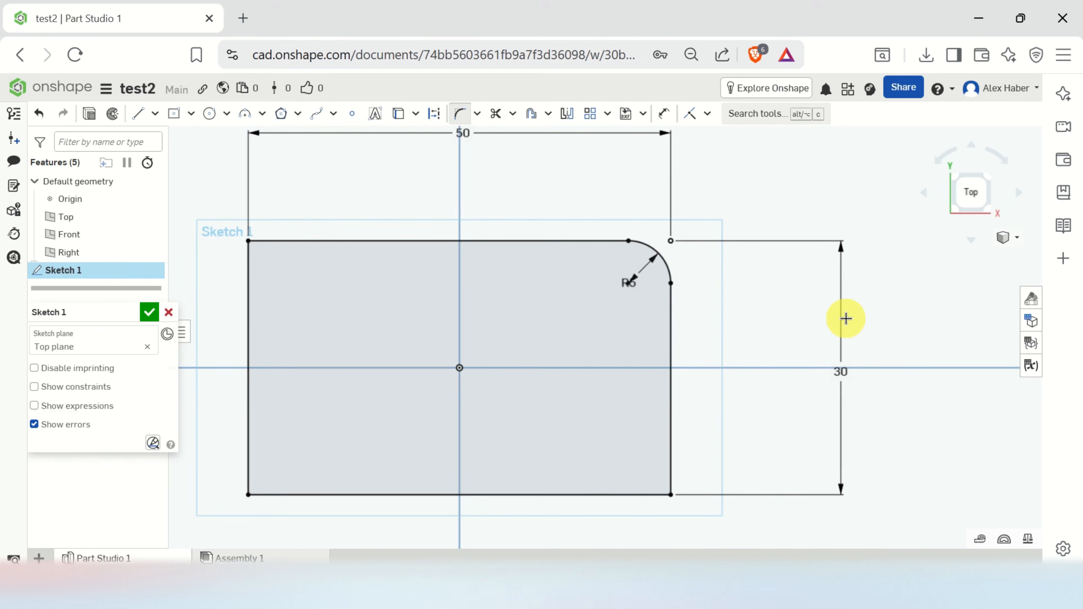
left_click_drag(632, 281, 712, 264)
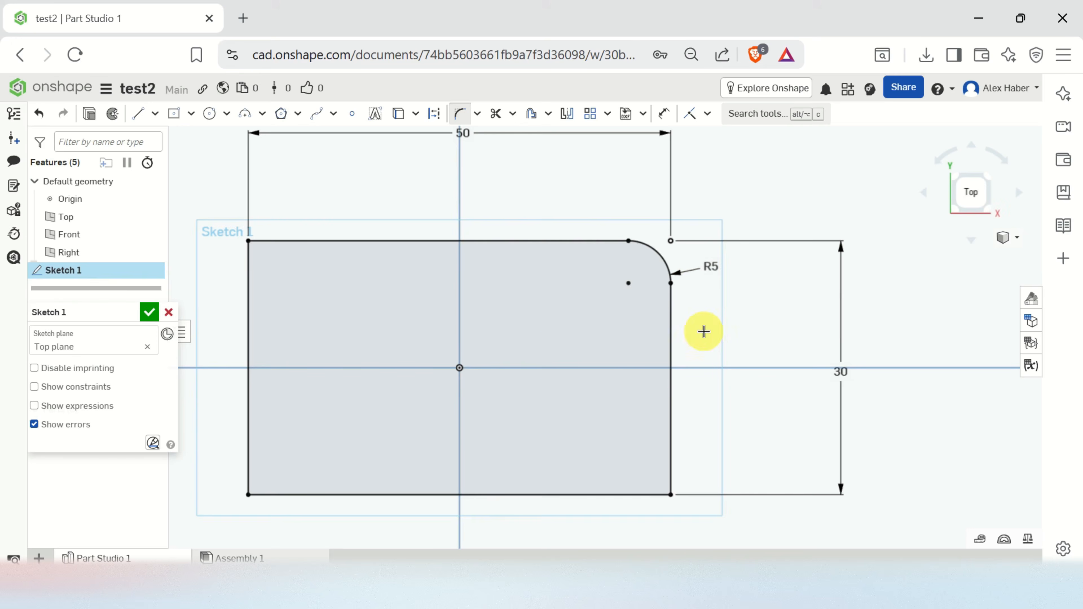
Check the reference drawing in PowerPoint and place a sketch point on the rectangle's left edge, about 20.6 mm below its upper corner
scroll(550, 352, "down", 3)
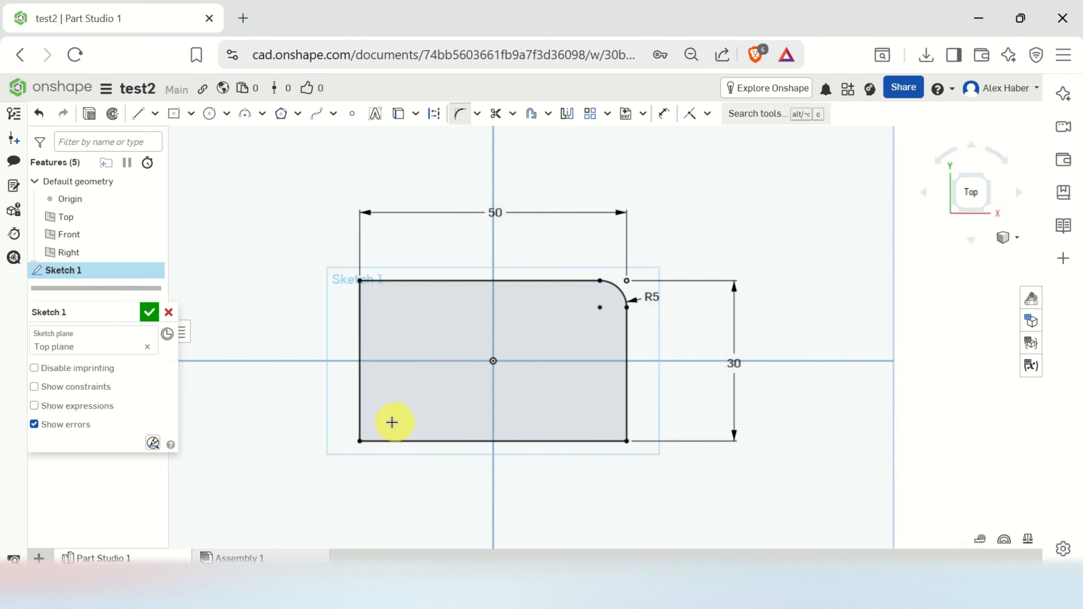
left_click(727, 591)
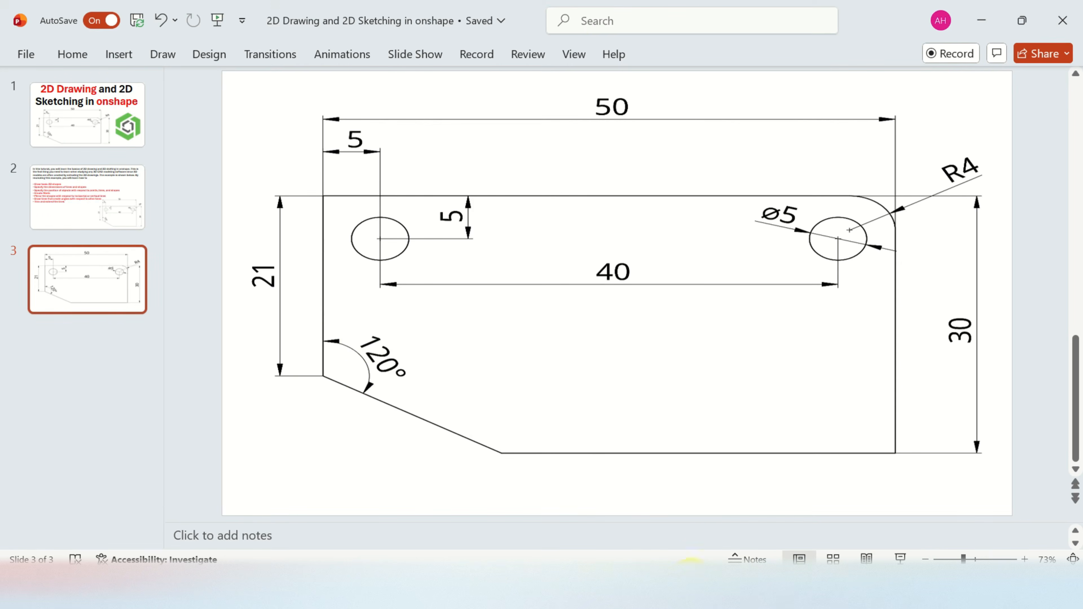
left_click(680, 577)
scroll(353, 372, "up", 4)
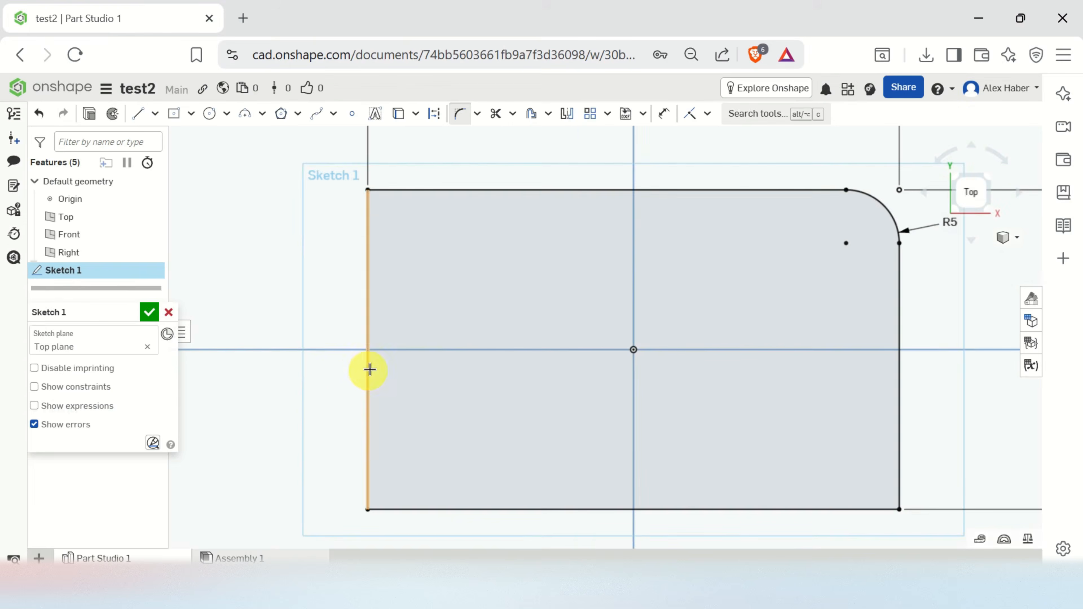
left_click(353, 116)
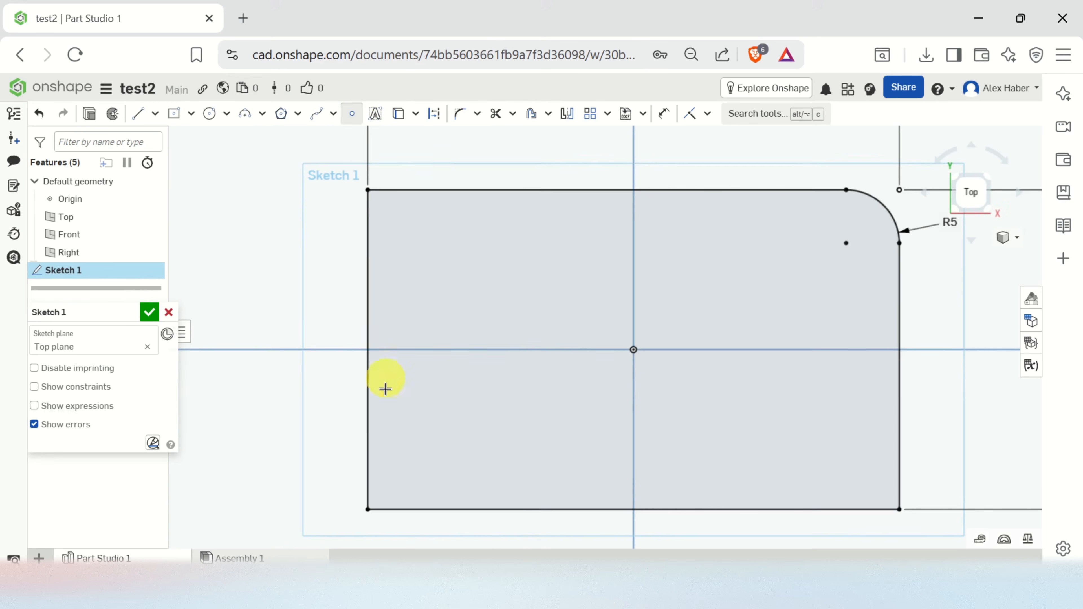
left_click(367, 410)
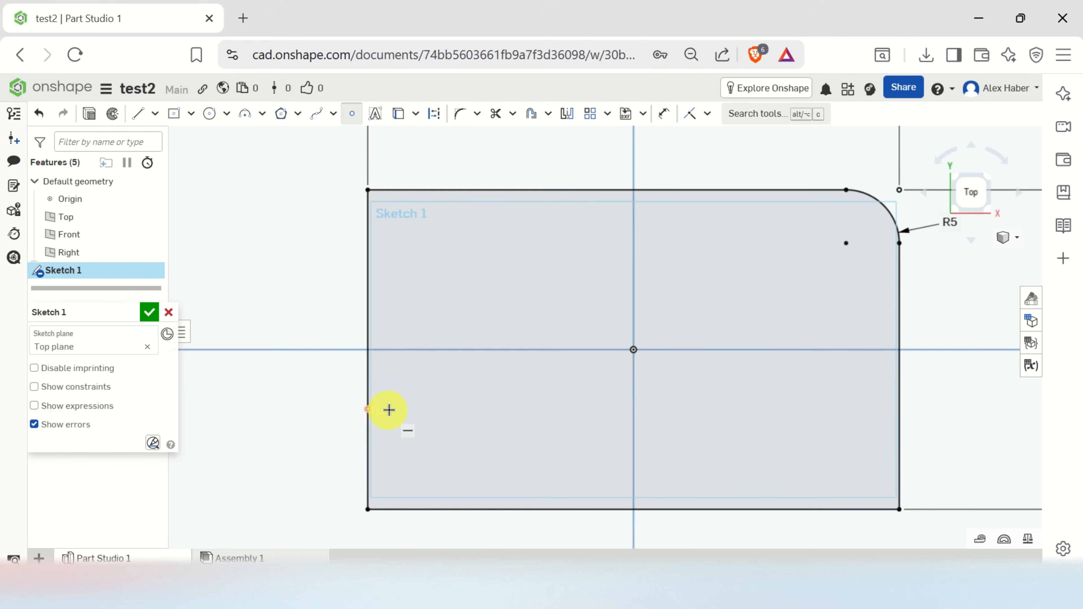
key("Escape")
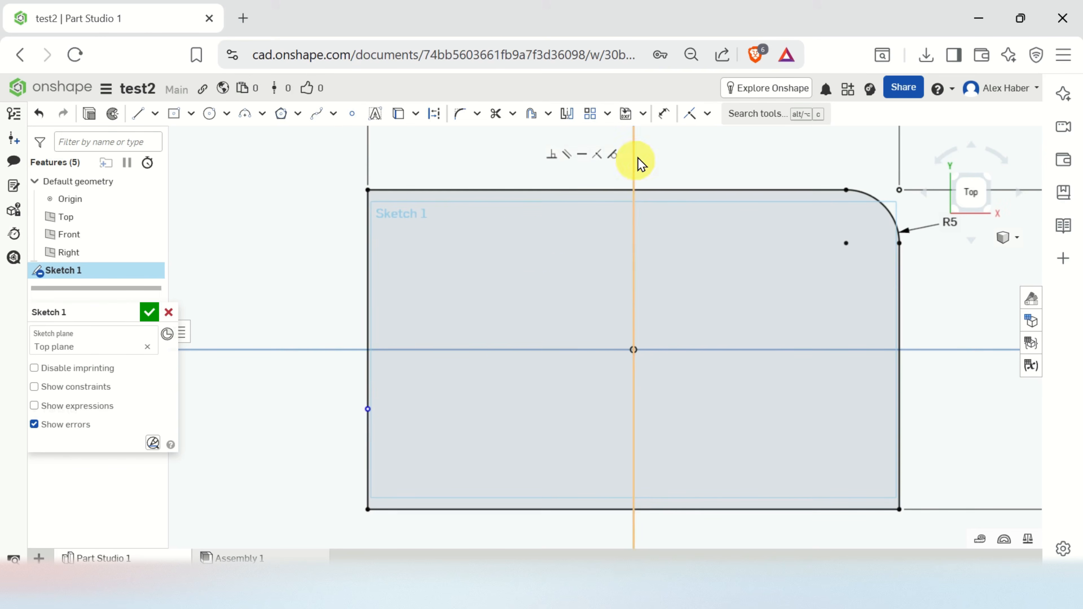
Dimension the distance from the rectangle's upper-left corner to the point on the left edge as 21 mm
left_click(664, 114)
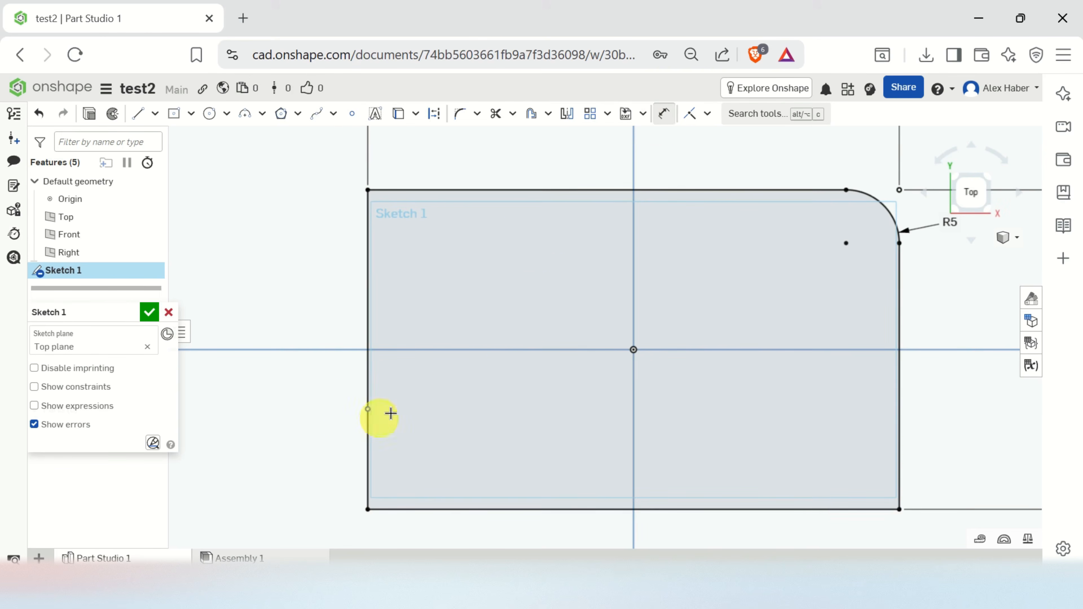
left_click(368, 409)
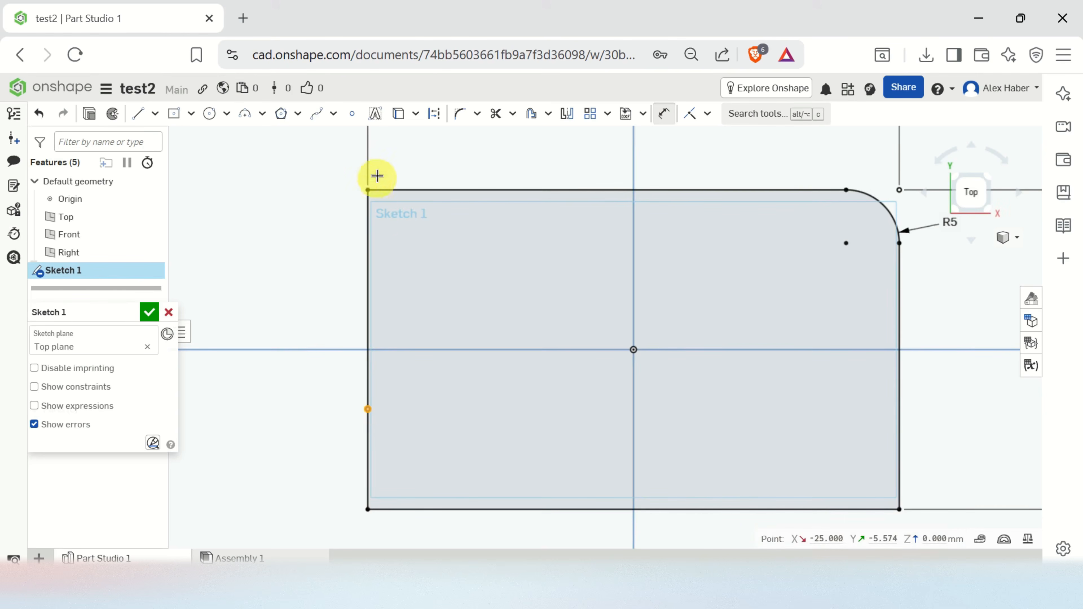
left_click(368, 190)
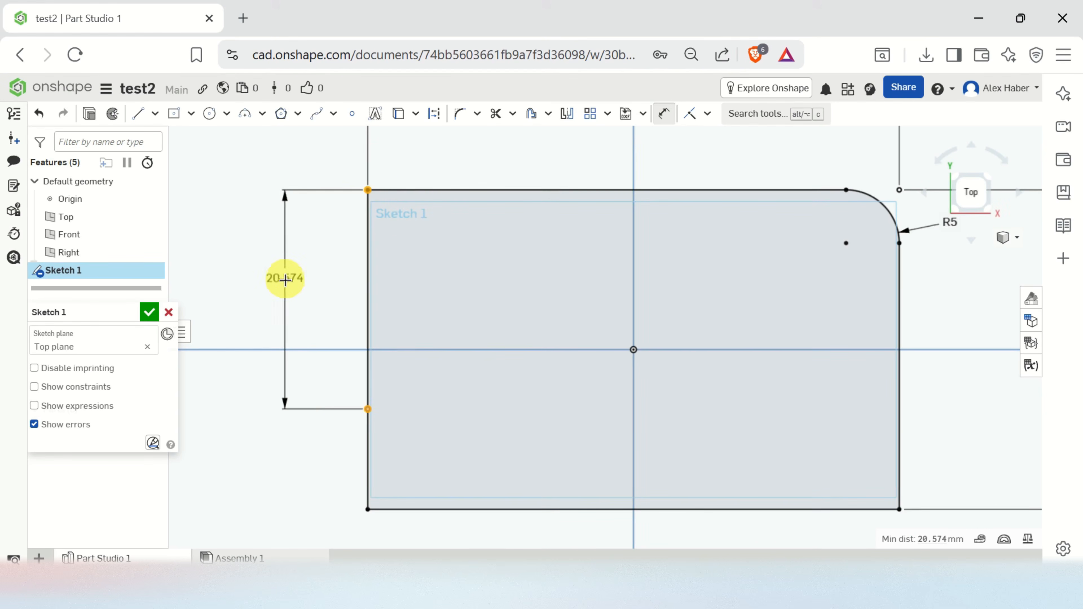
left_click(303, 300)
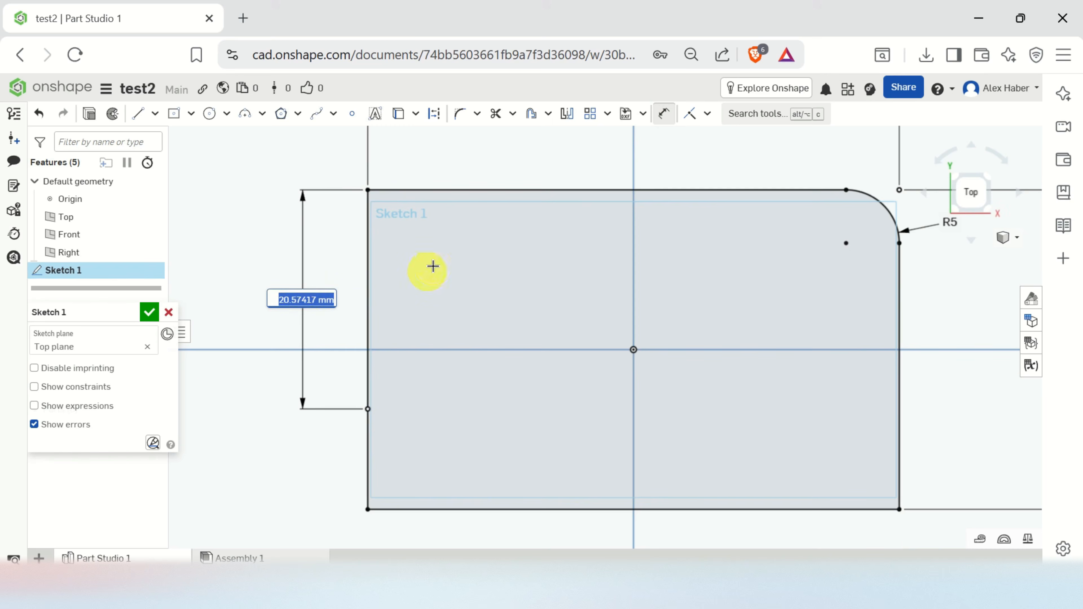
type("21")
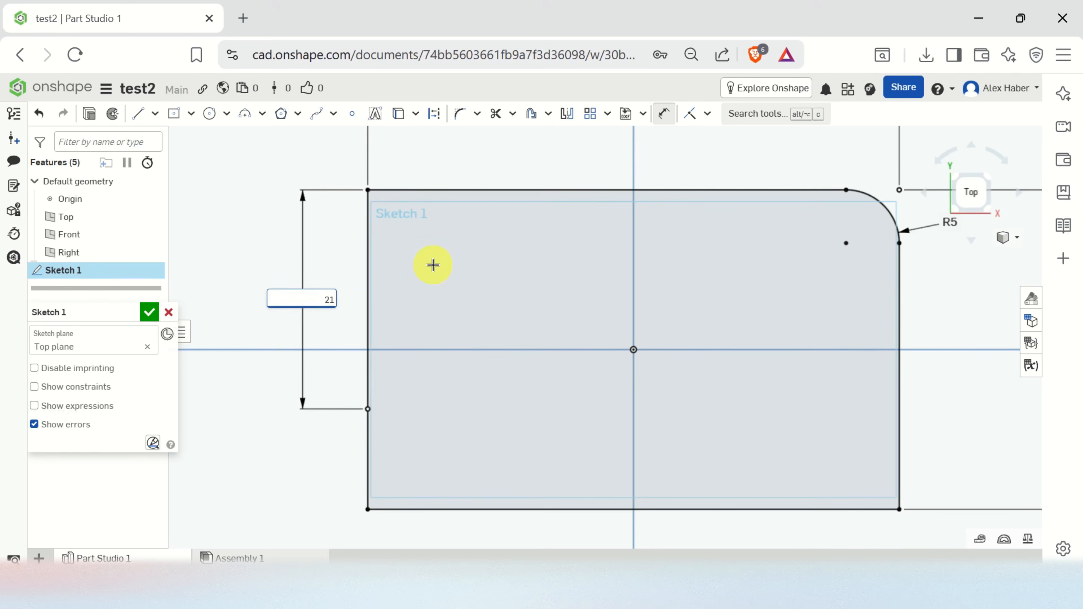
key("Return")
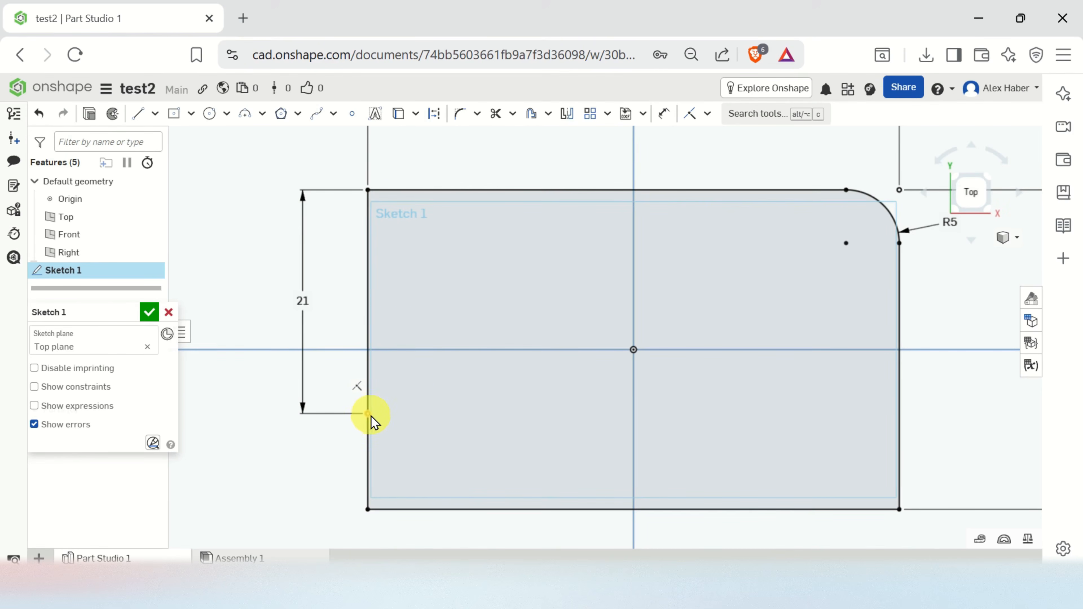
Draw a sloping line about 44 mm long from the point on the left edge down past the rectangle's bottom edge
left_click(145, 126)
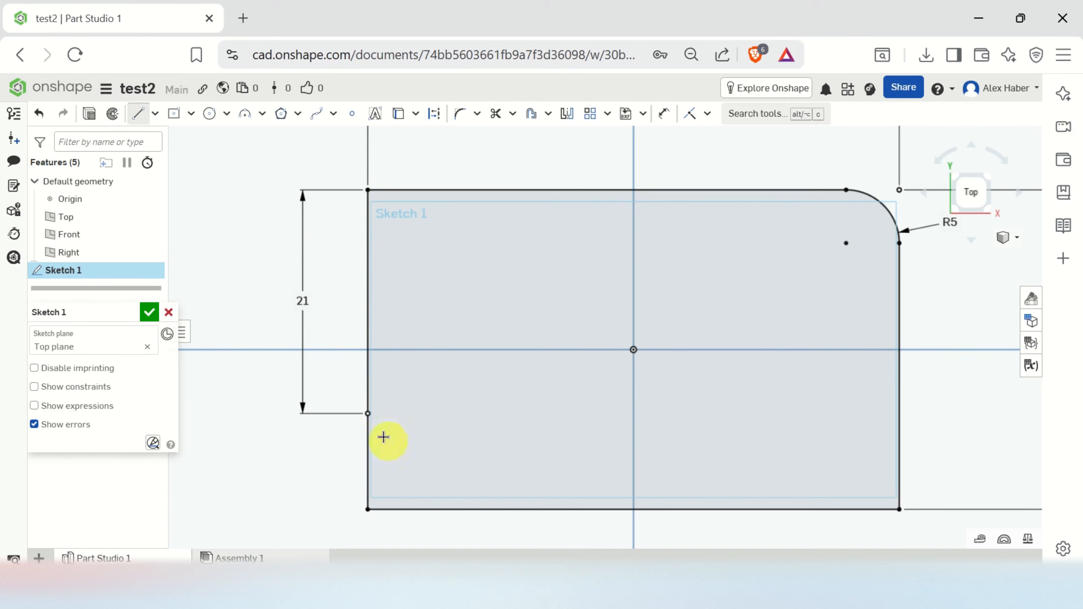
left_click(370, 413)
scroll(588, 529, "down", 2)
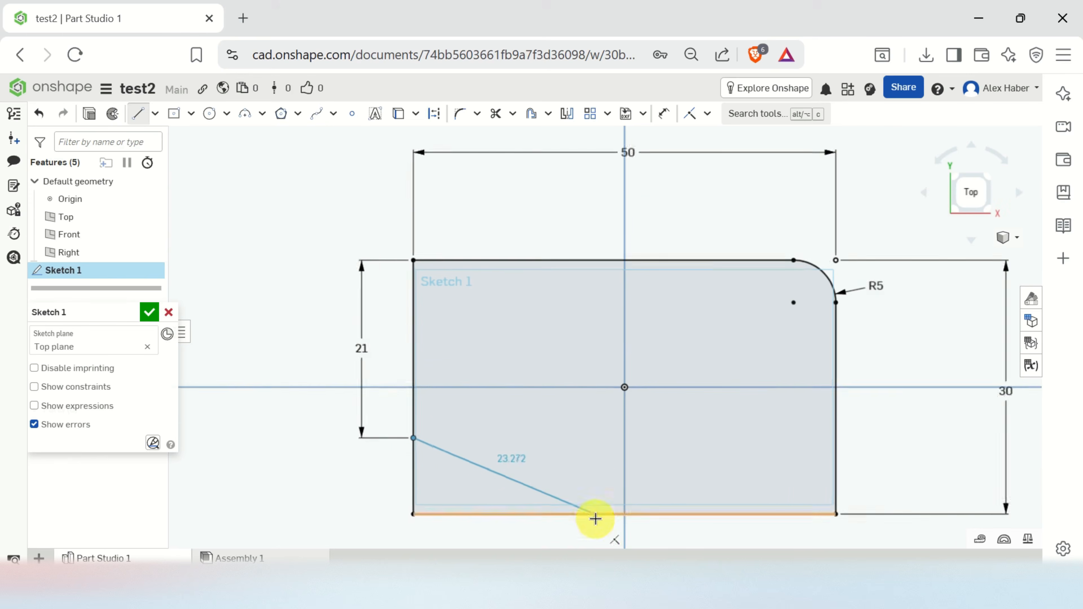
scroll(595, 518, "down", 1)
middle_click_drag(608, 529, 605, 304)
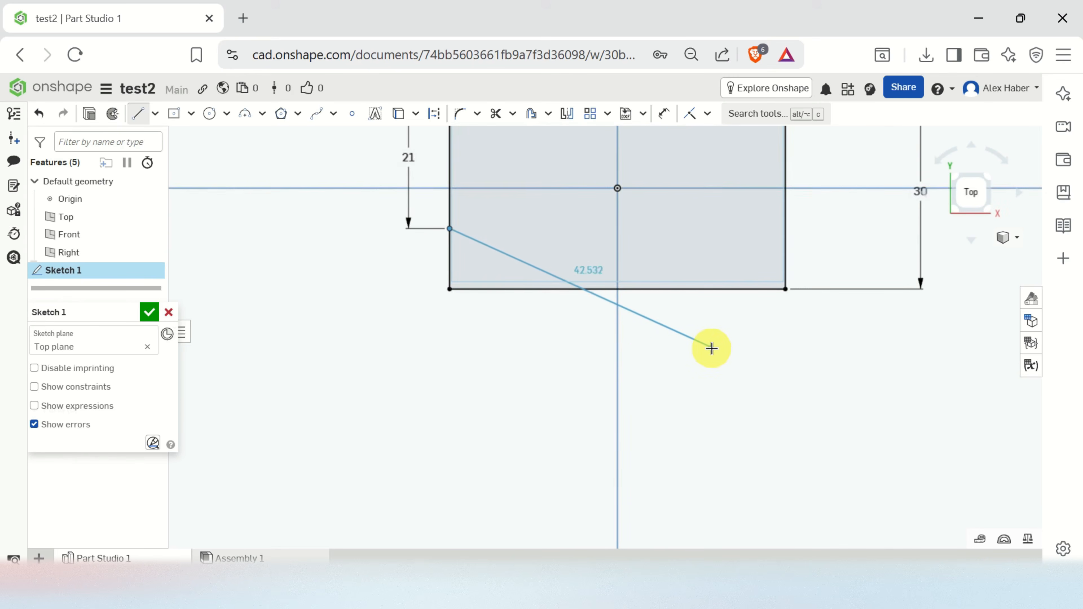
left_click(723, 347)
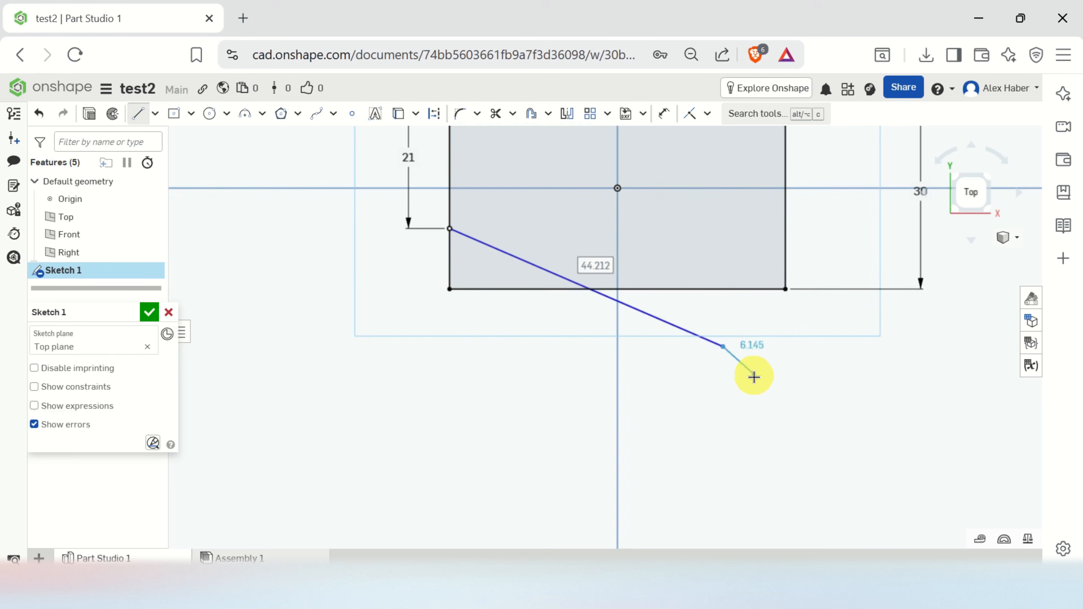
Dimension the angle between the rectangle's left edge and the sloping line as 120°, measured on the upper side
key("Escape")
scroll(673, 378, "up", 2)
scroll(721, 368, "down", 1)
middle_click_drag(726, 375, 728, 527)
scroll(710, 433, "down", 1)
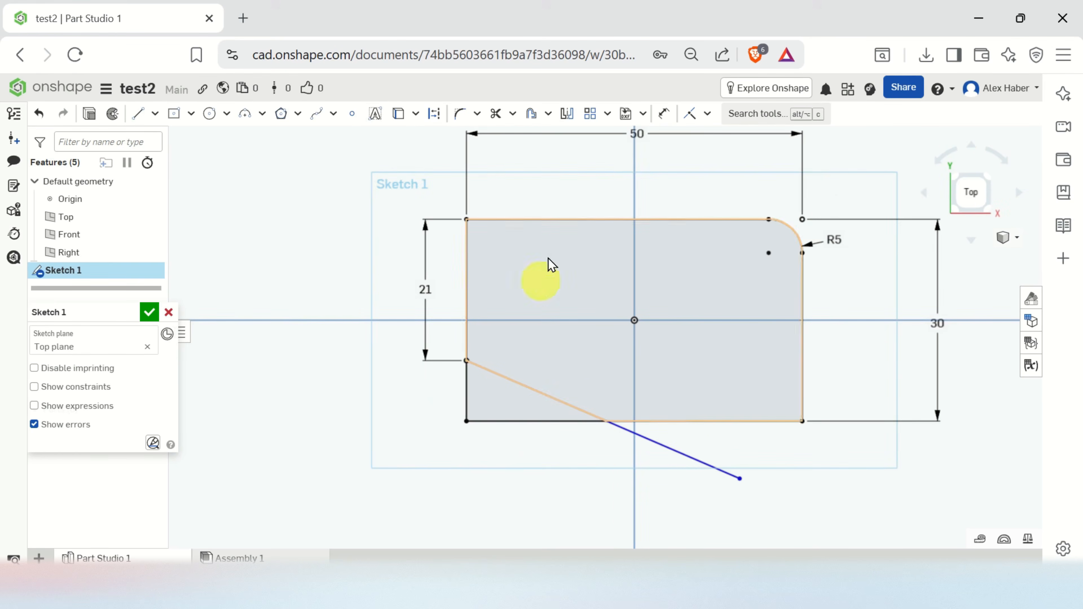
scroll(610, 229, "up", 1)
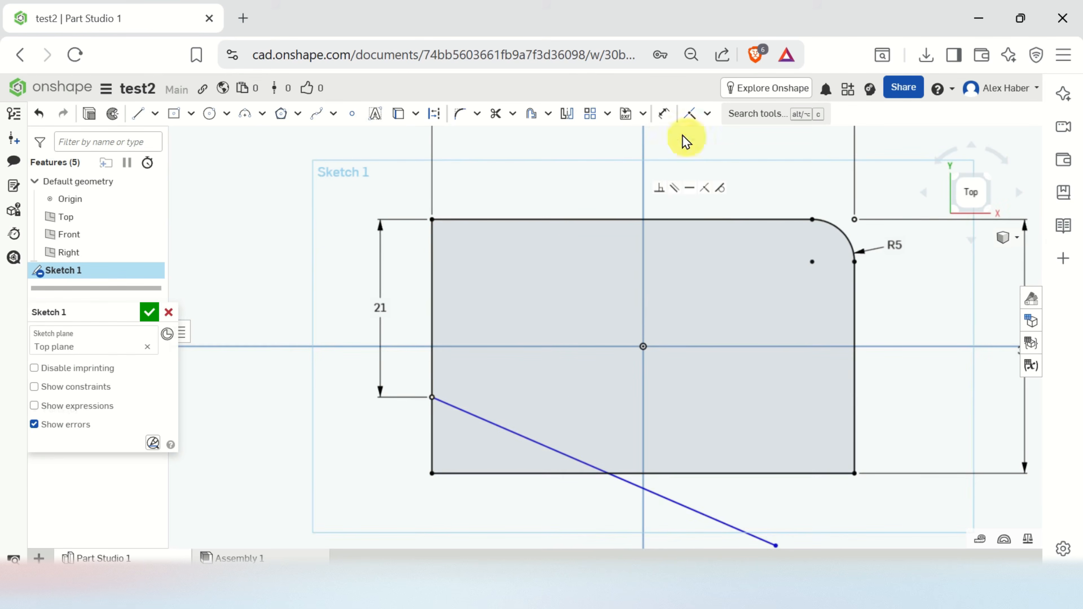
left_click(665, 115)
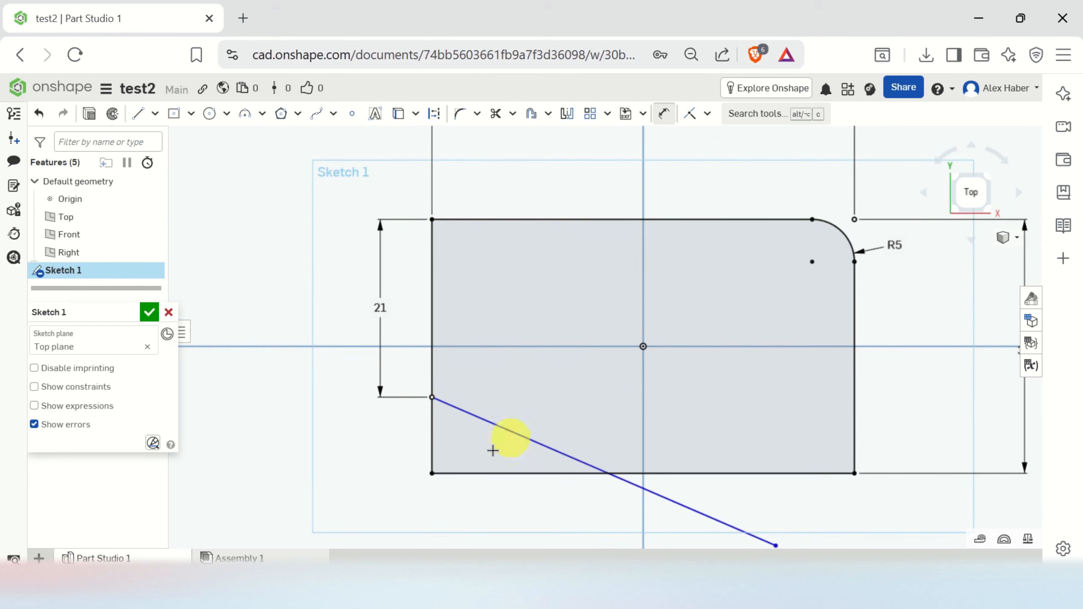
left_click(472, 419)
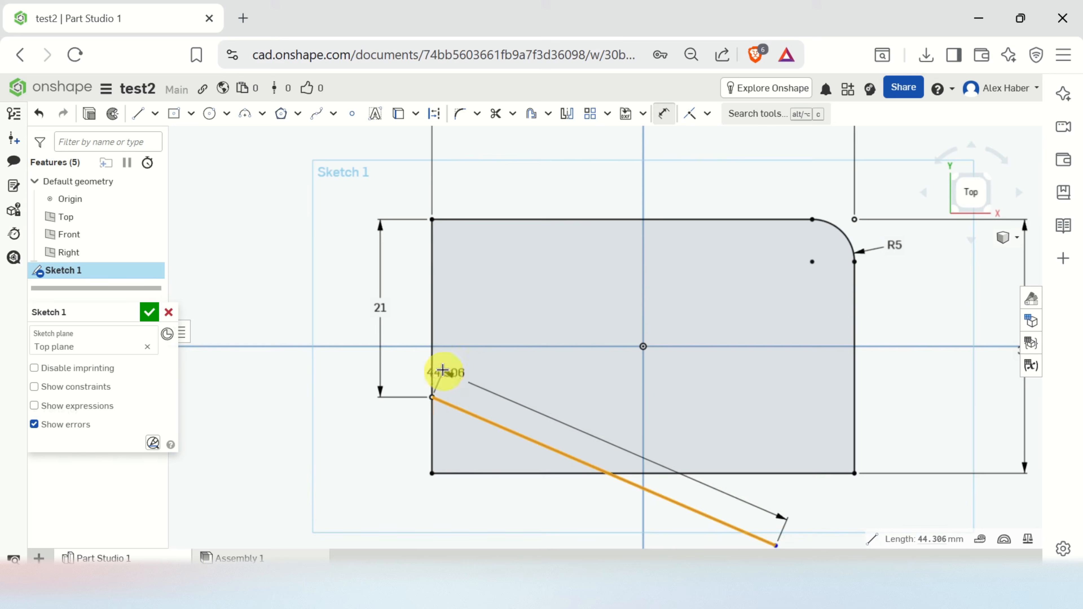
left_click(431, 359)
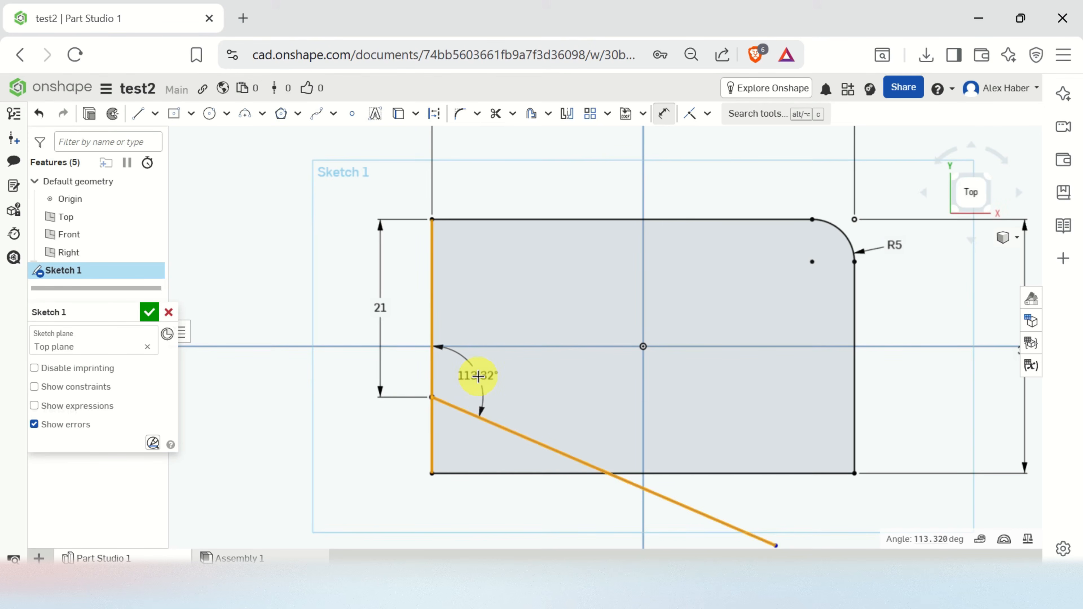
left_click(477, 376)
type("120")
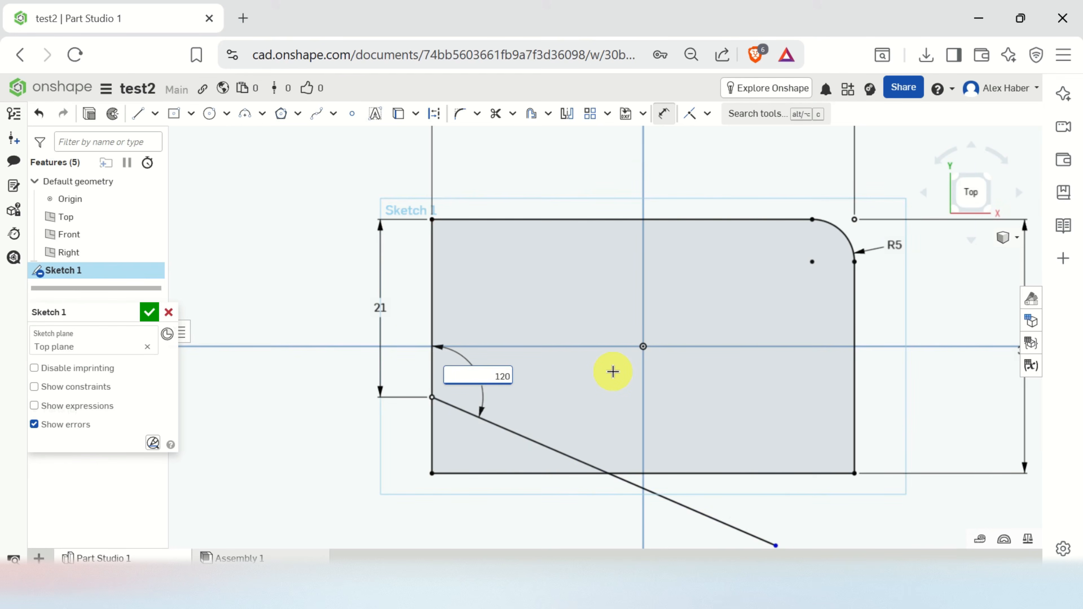
key("Return")
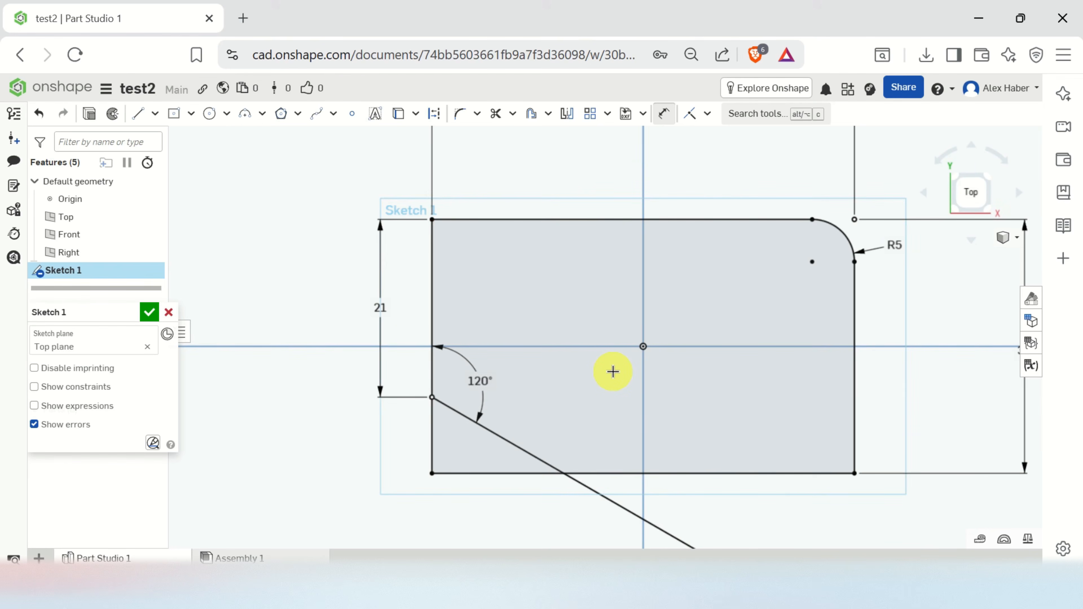
scroll(581, 427, "down", 2)
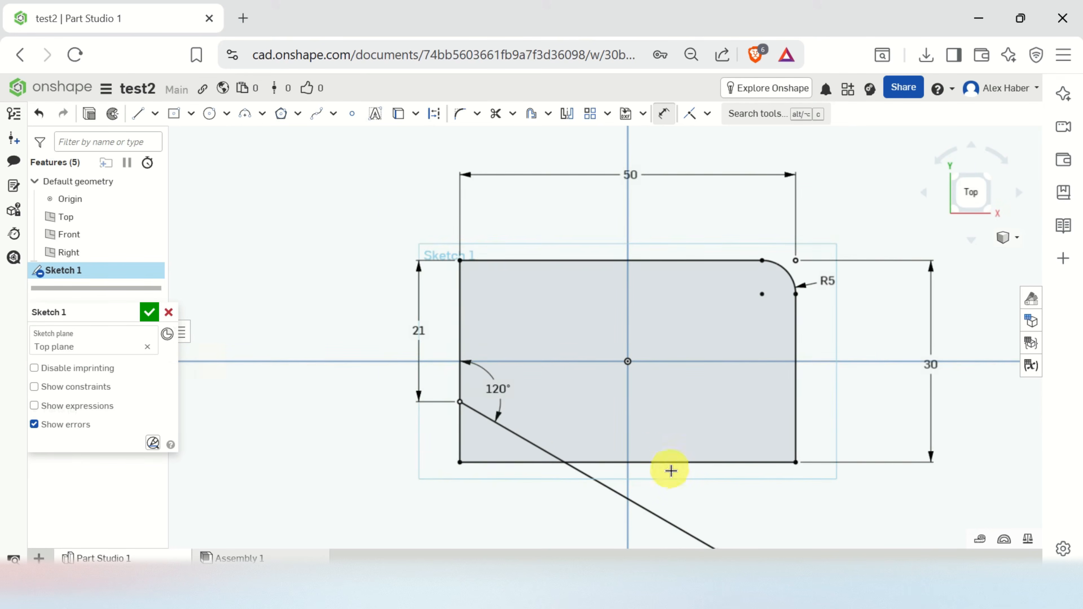
scroll(684, 494, "down", 2)
key("Escape")
Trim away the rectangle's lower-left corner segments and the part of the sloping line extending below the bottom edge
middle_click_drag(737, 508, 658, 362)
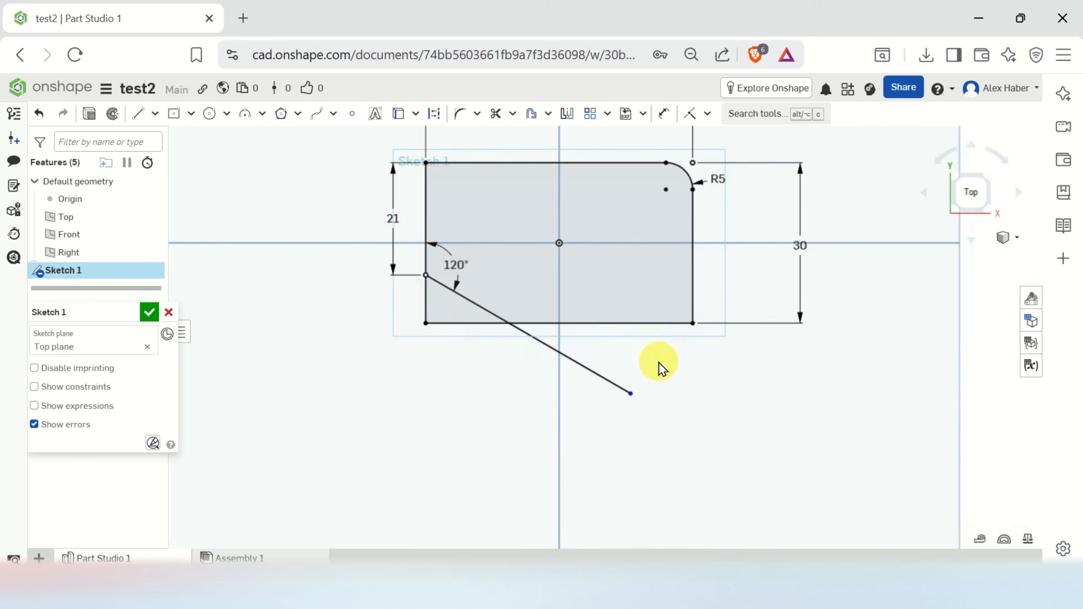
scroll(488, 316, "up", 1)
middle_click_drag(484, 400, 471, 509)
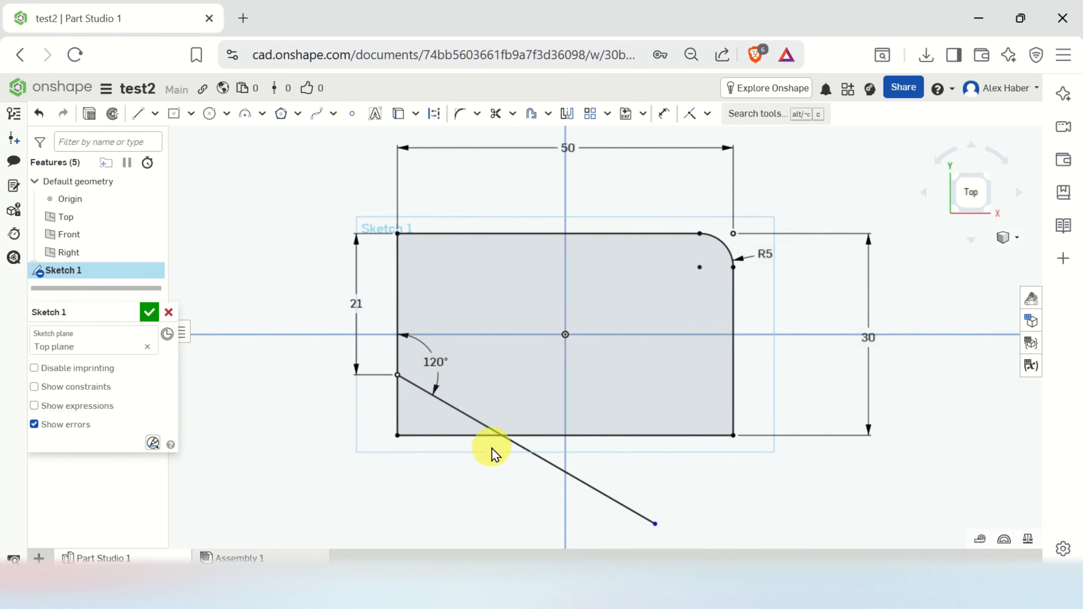
left_click(502, 121)
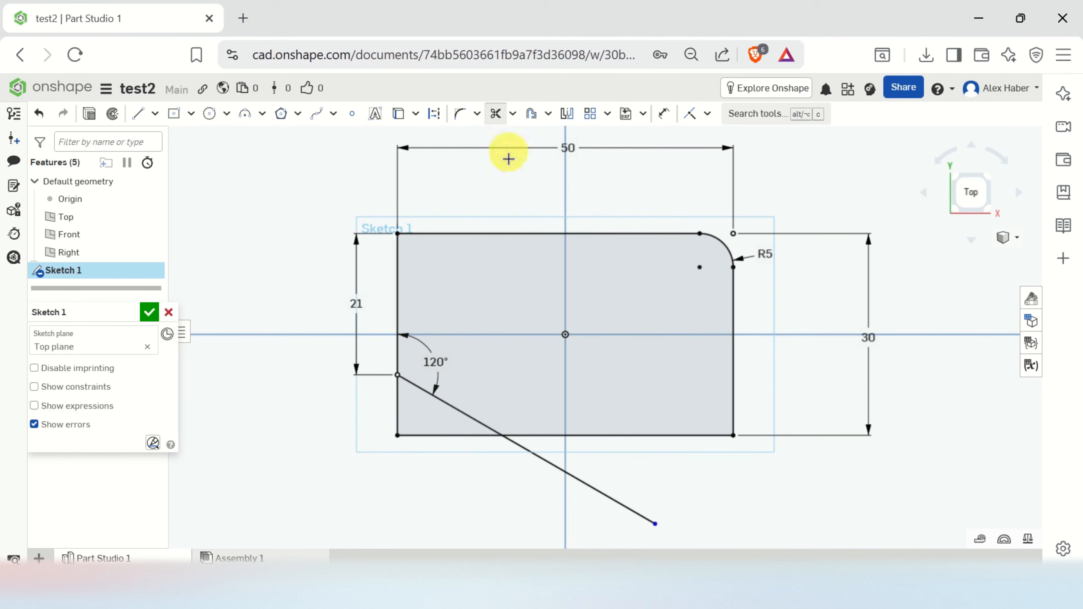
left_click(428, 435)
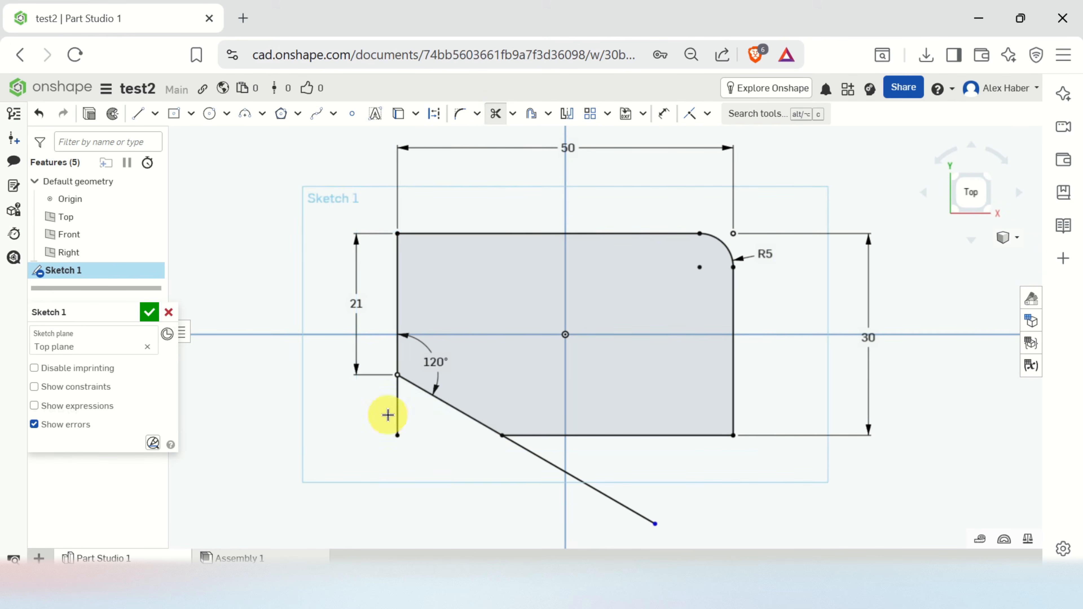
left_click(397, 407)
left_click(550, 464)
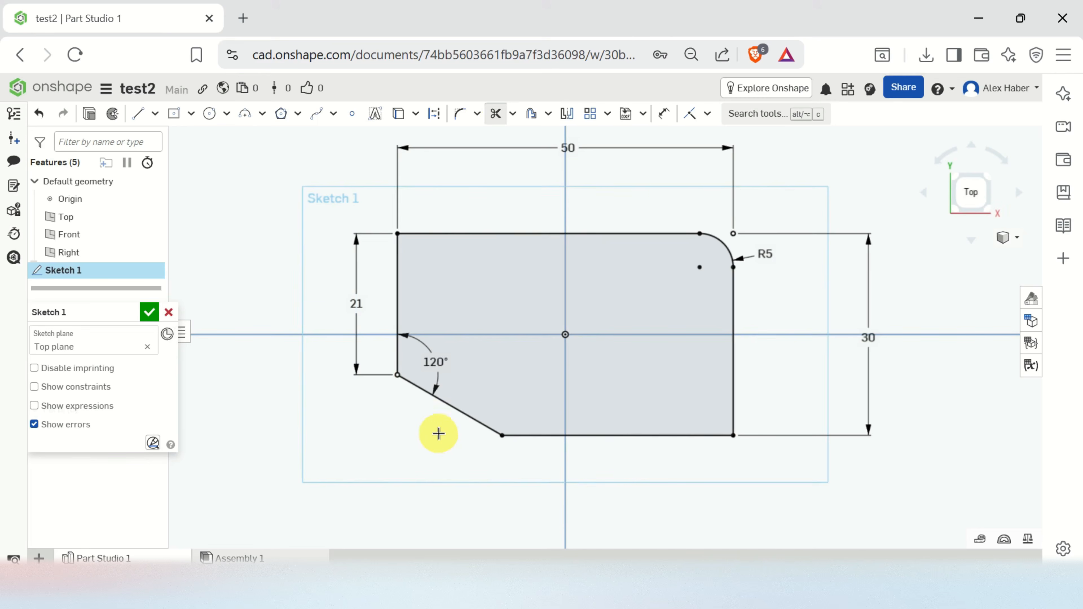
key("Escape")
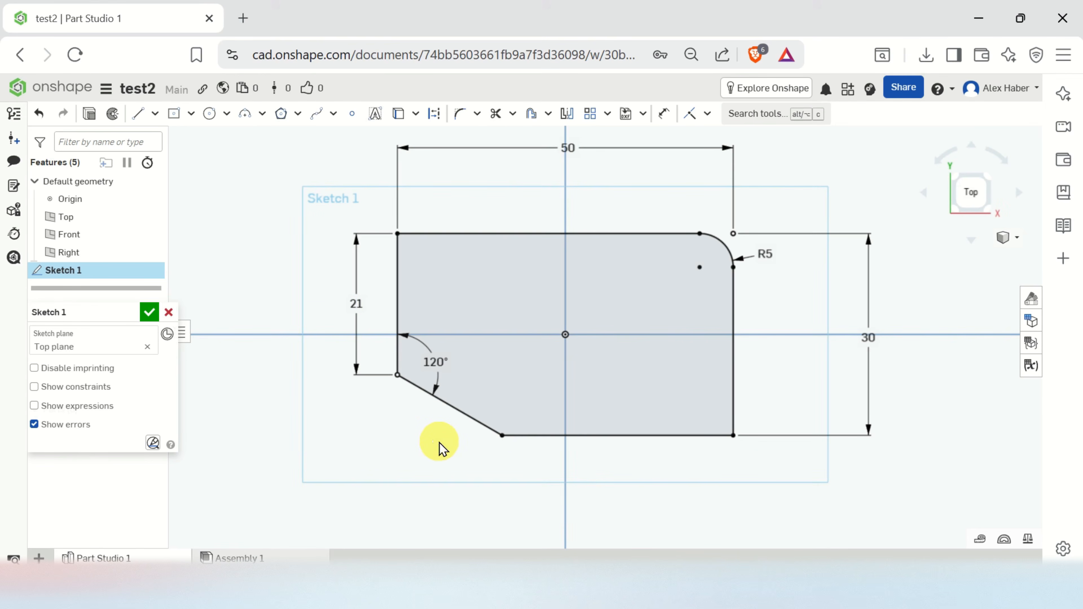
Check the reference drawing and draw a circle about 4.9 mm in diameter inside the plate's upper-left corner
key("alt+Tab")
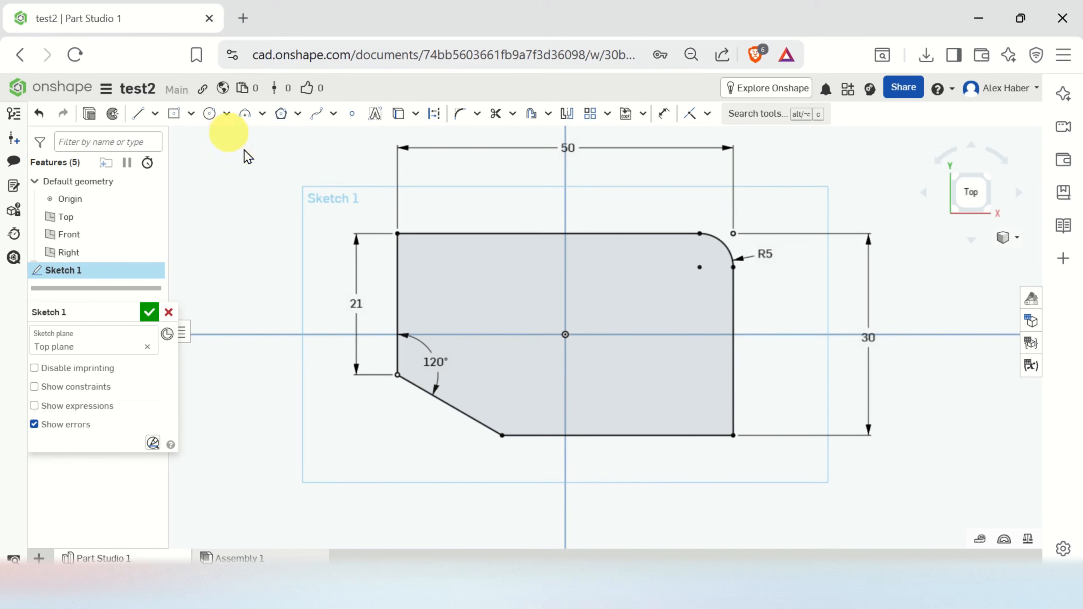
left_click(210, 113)
scroll(422, 267, "up", 2)
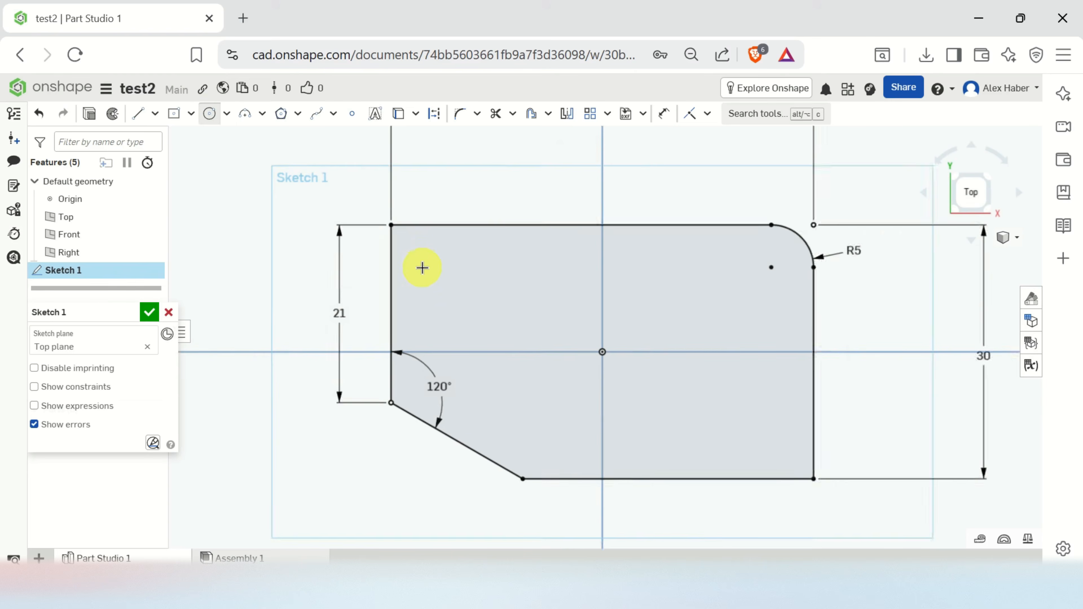
scroll(422, 268, "up", 2)
left_click(442, 264)
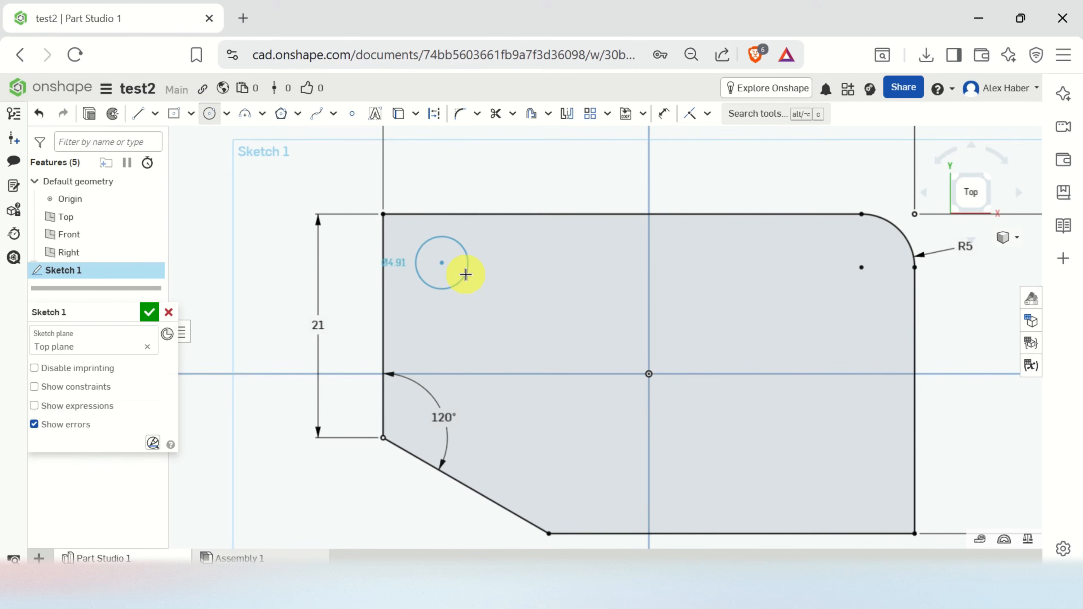
left_click(466, 274)
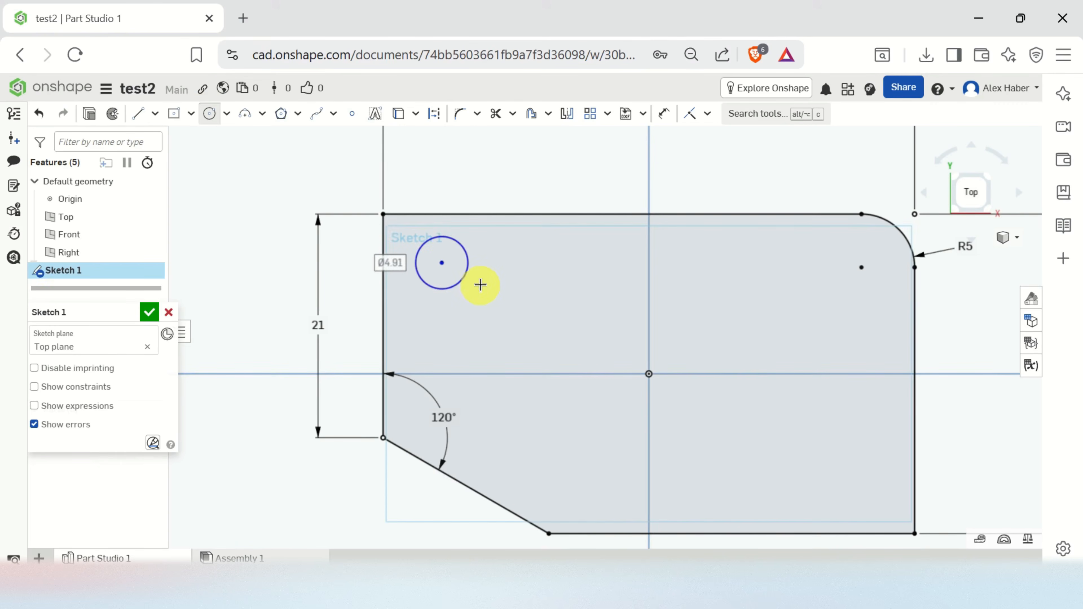
key("Escape")
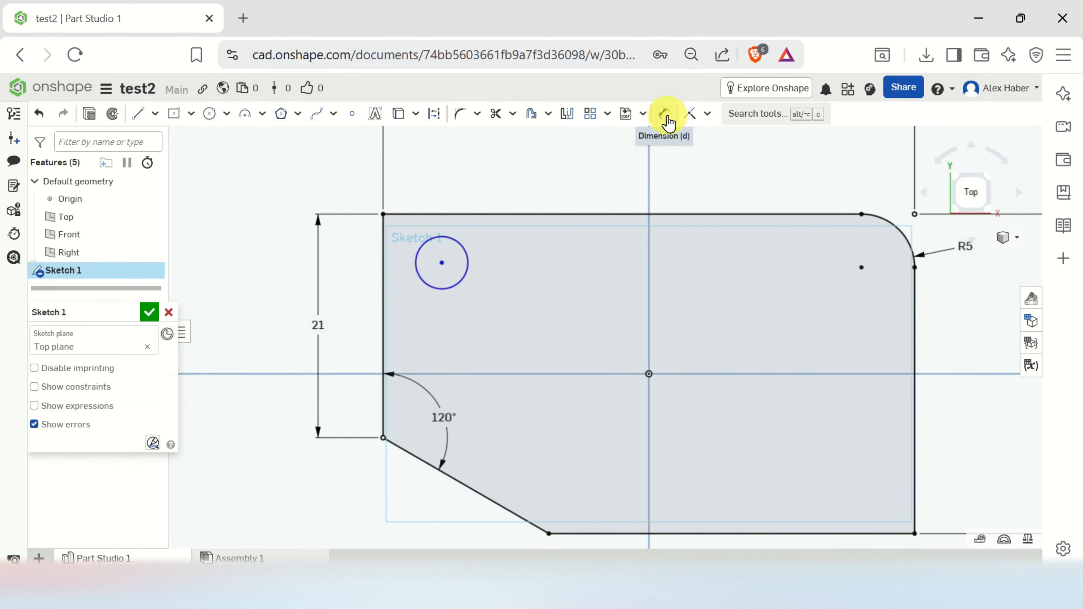
Dimension the horizontal distance from the plate's upper-left corner to the circle's center as 5 mm
left_click(665, 115)
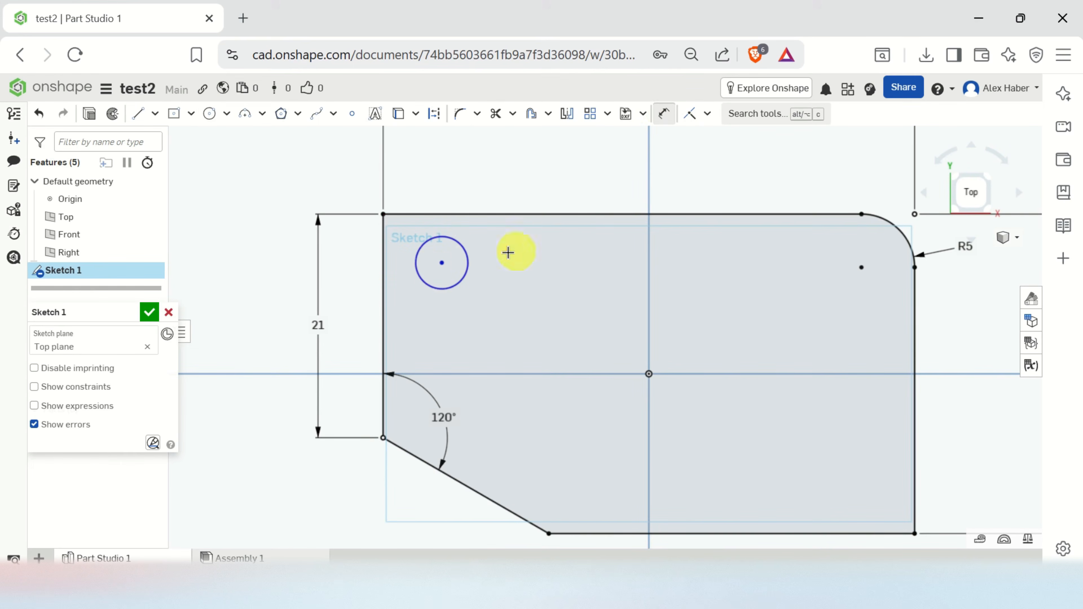
left_click(441, 262)
left_click(384, 214)
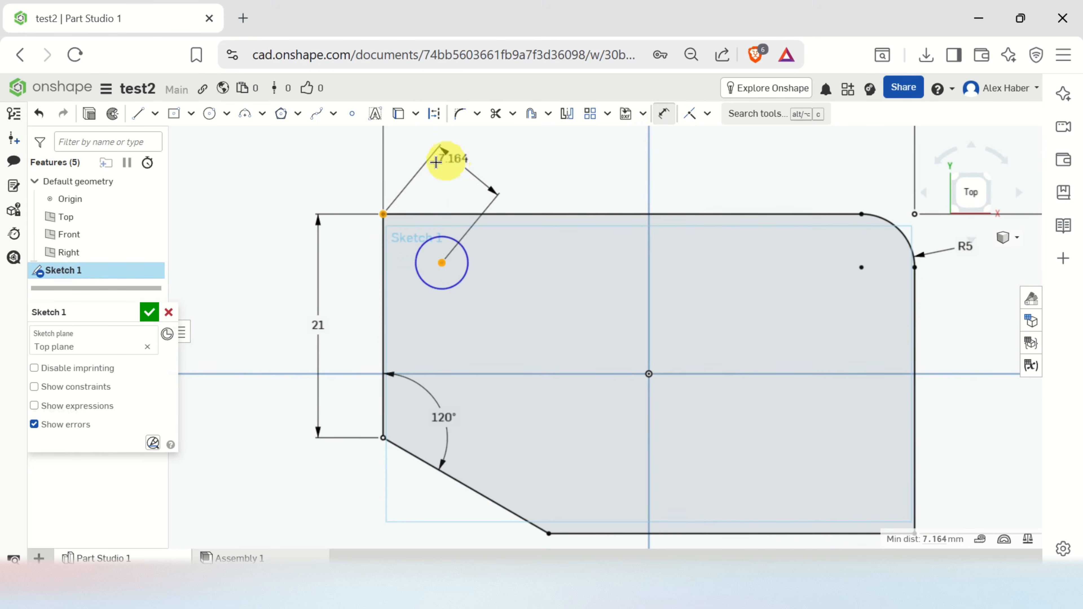
left_click(413, 169)
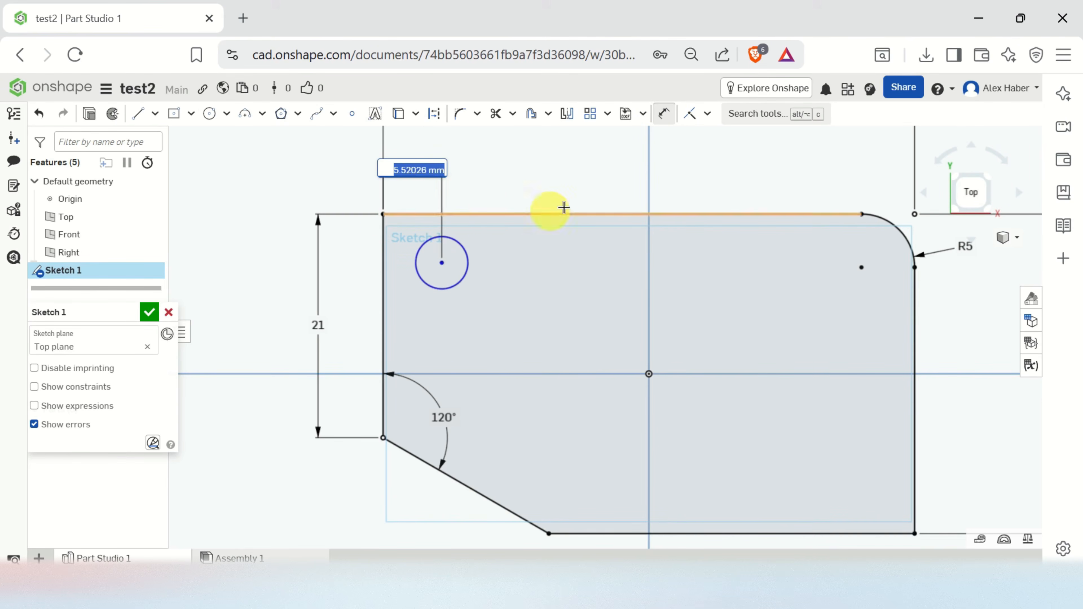
type("5")
key("Return")
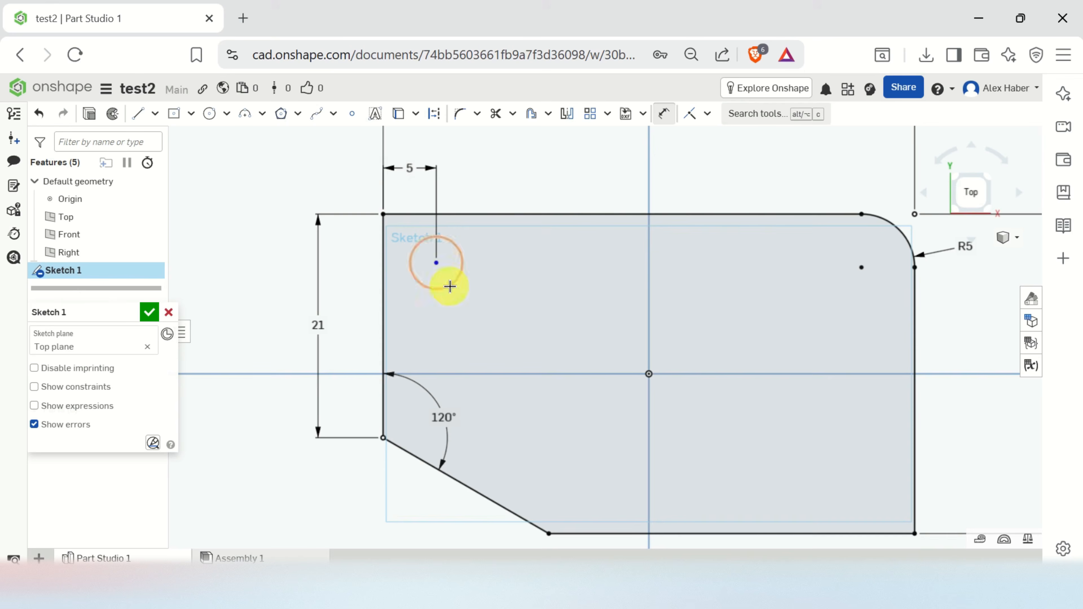
Dimension the vertical distance from the plate's upper-left corner to the circle's center as 5 mm
left_click(435, 263)
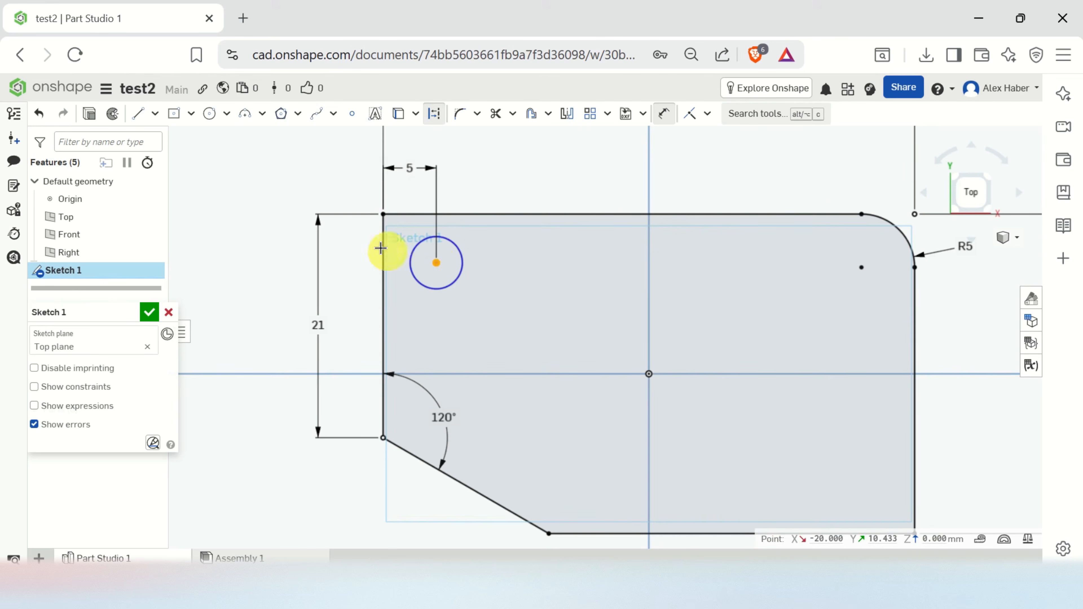
left_click(382, 214)
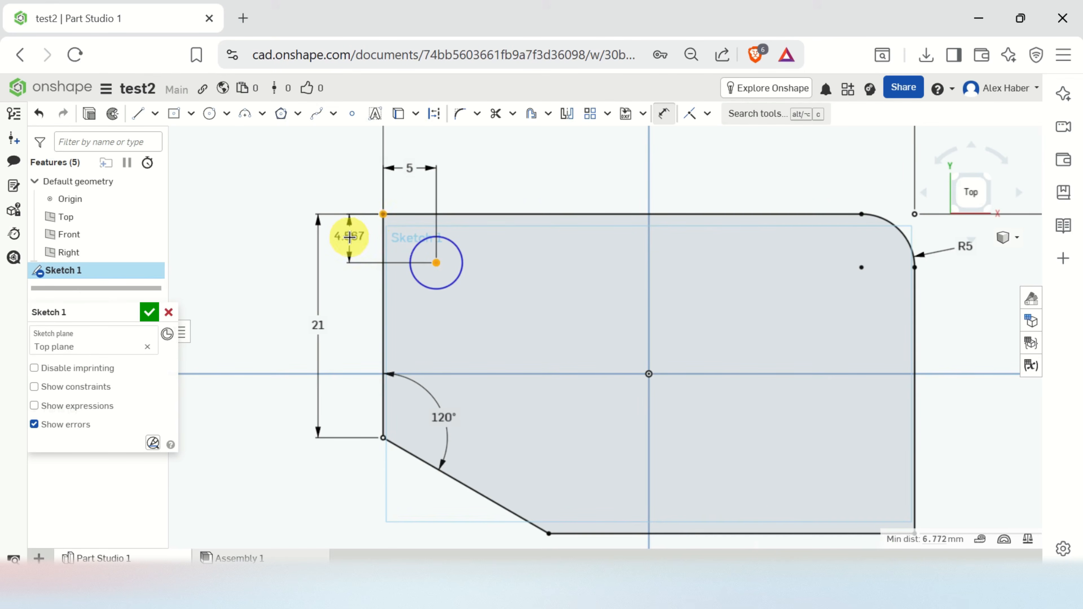
left_click(351, 238)
type("5")
key("Return")
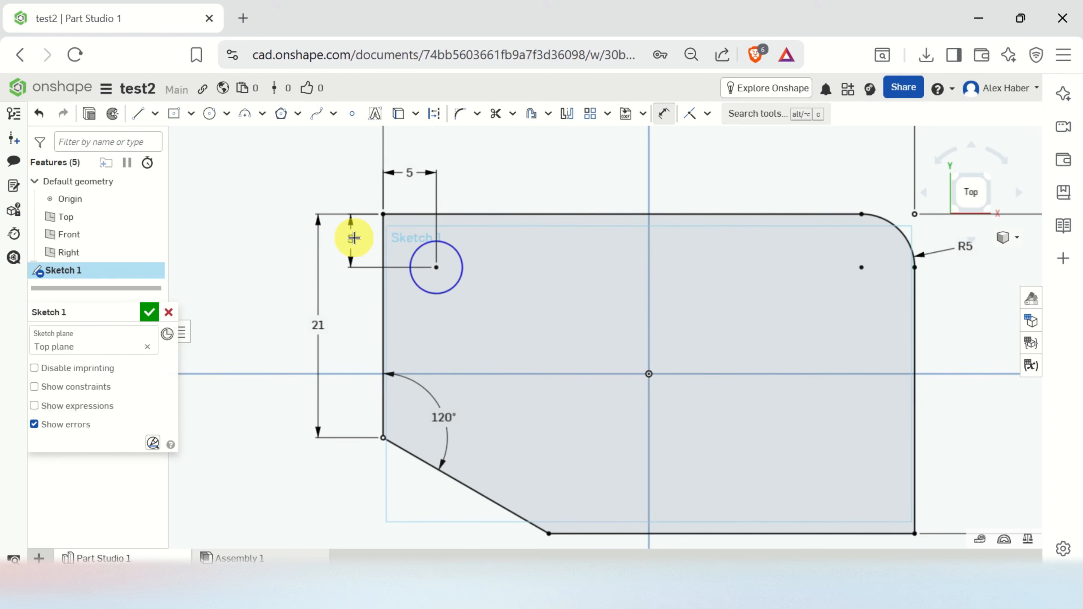
key("Escape")
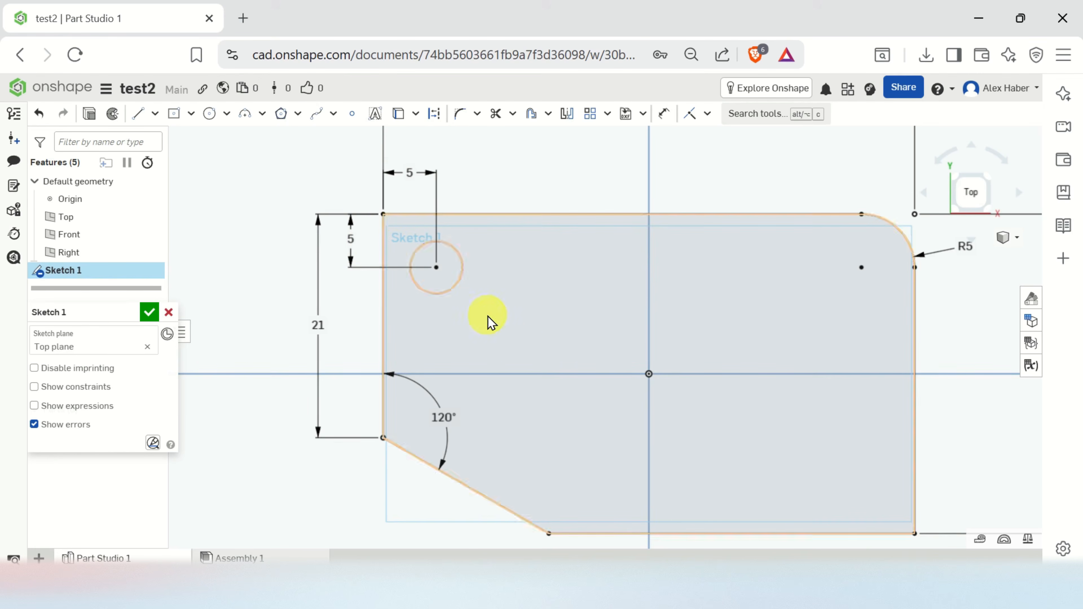
Check the hole size on the PowerPoint reference drawing and dimension the circle's diameter as 5 mm, with the label just below the circle
left_click(716, 592)
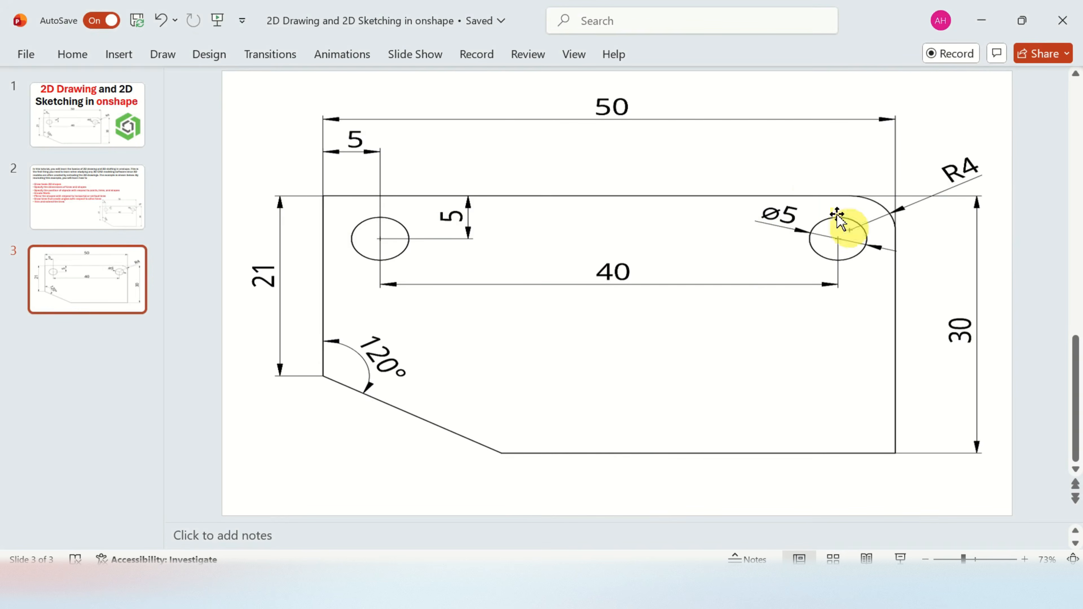
key("alt+Tab")
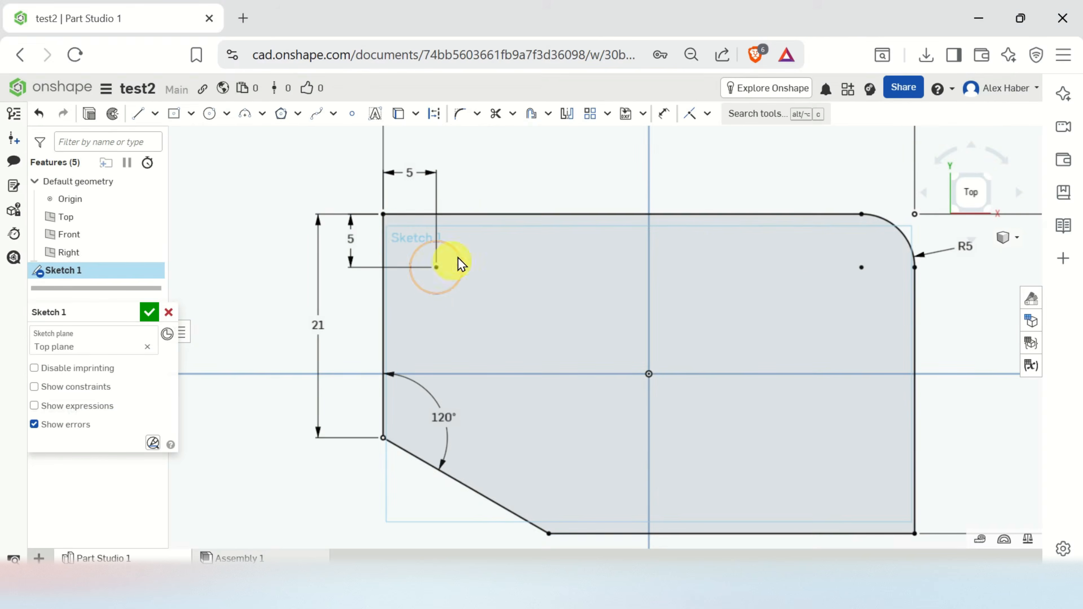
left_click(666, 114)
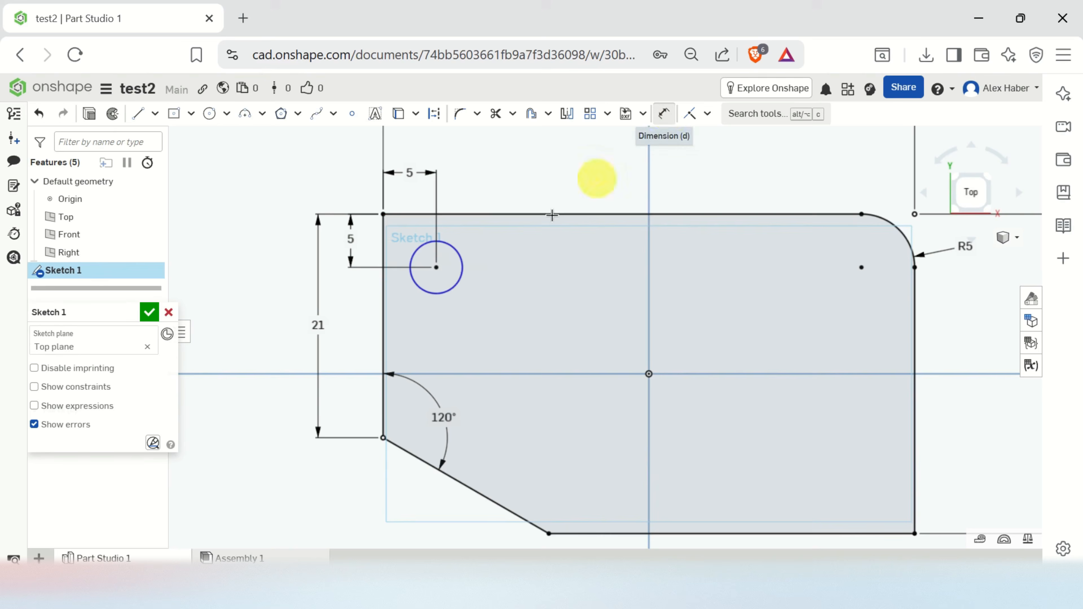
left_click(457, 256)
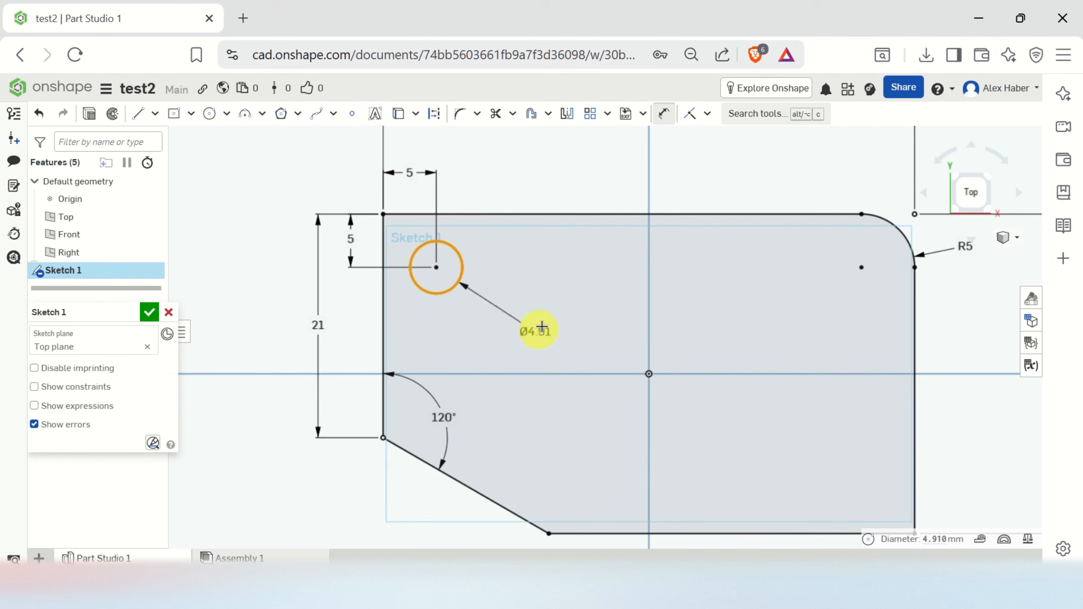
left_click(545, 291)
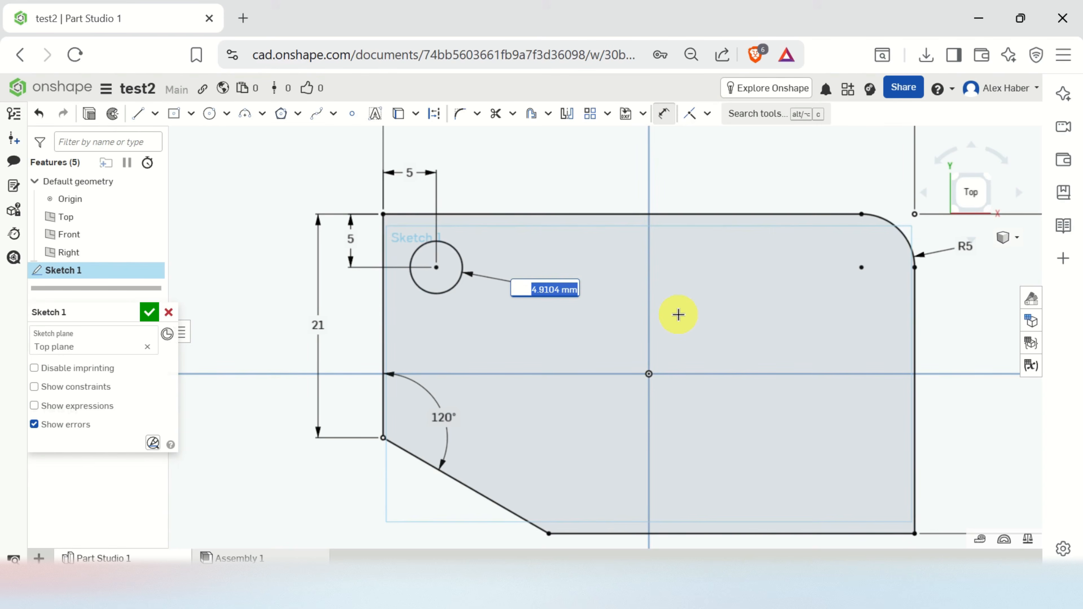
type("5")
key("Return")
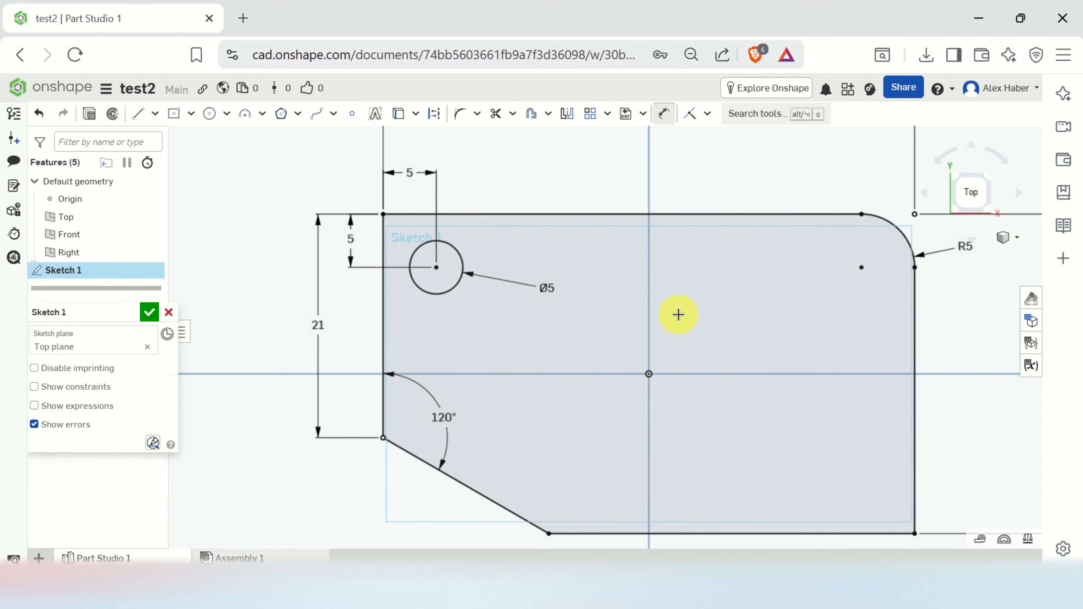
left_click_drag(550, 290, 419, 328)
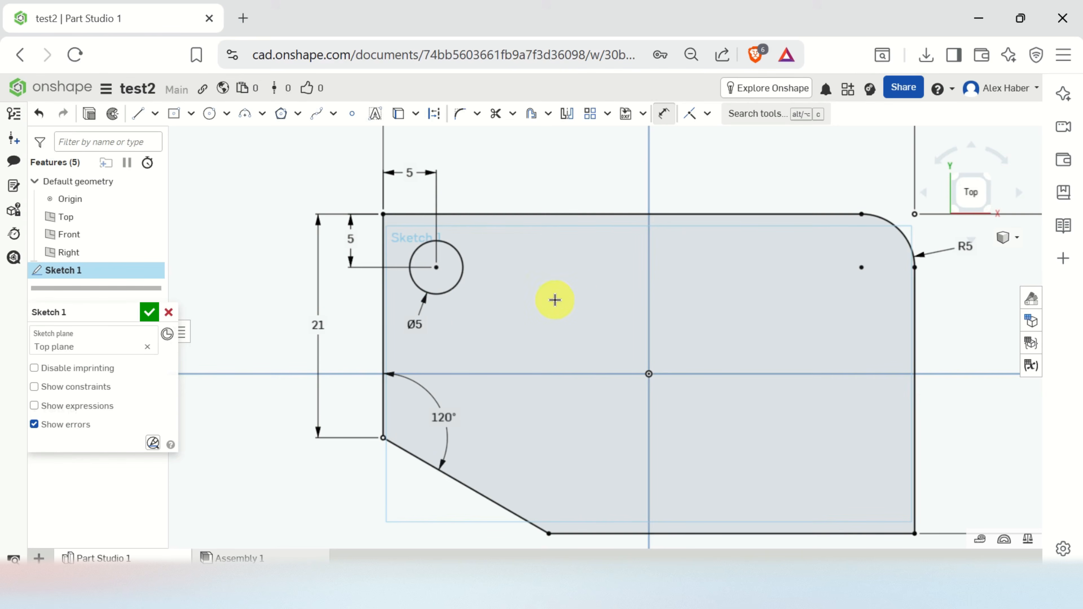
key("Escape")
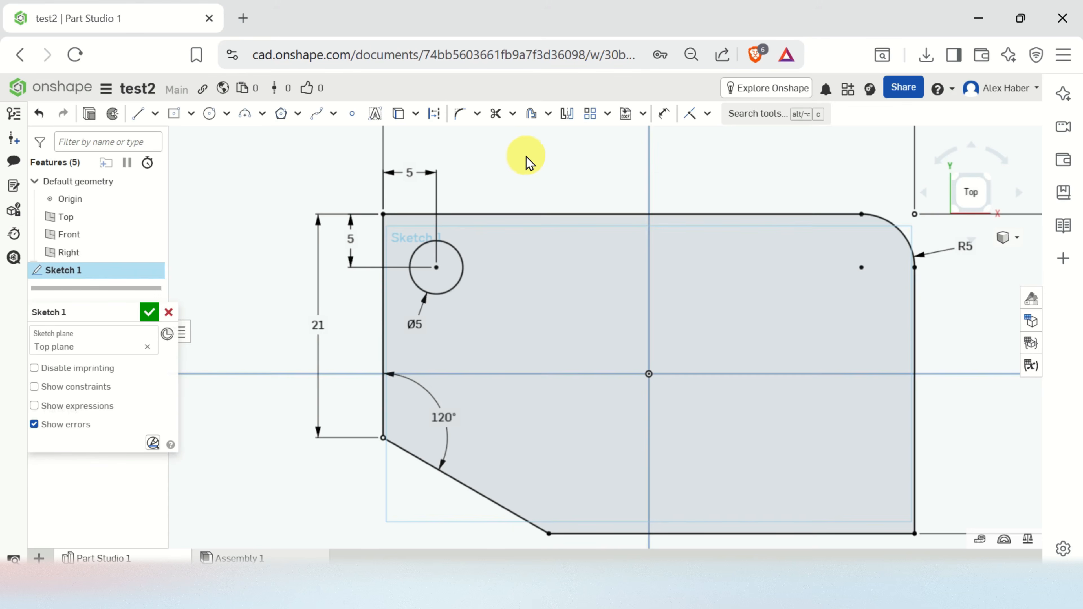
Mirror the 5 mm circle across the vertical centerline to add a matching hole near the filleted corner
left_click(457, 254)
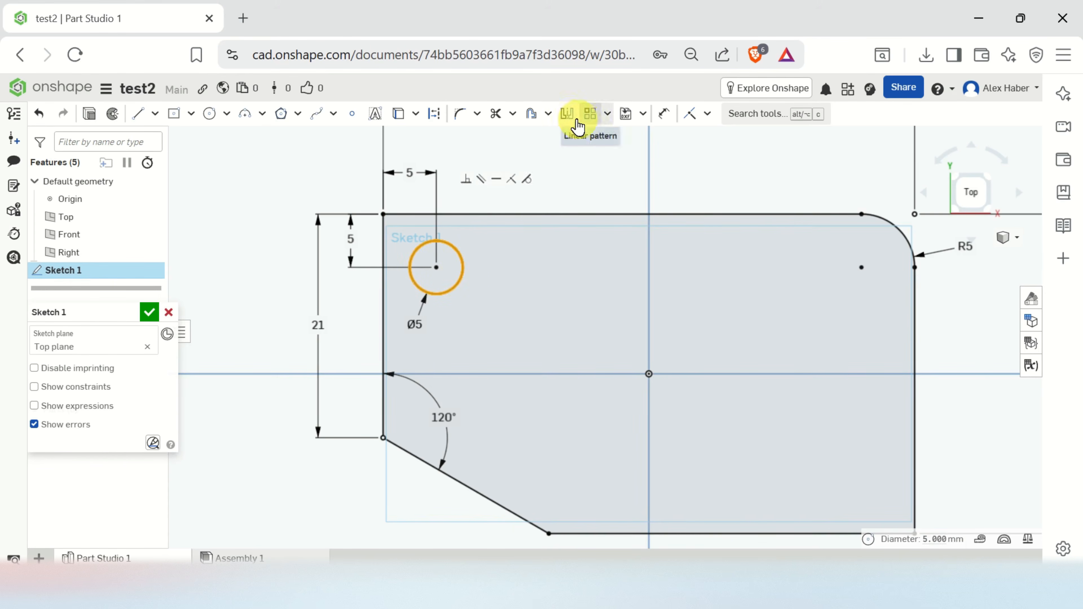
left_click(567, 113)
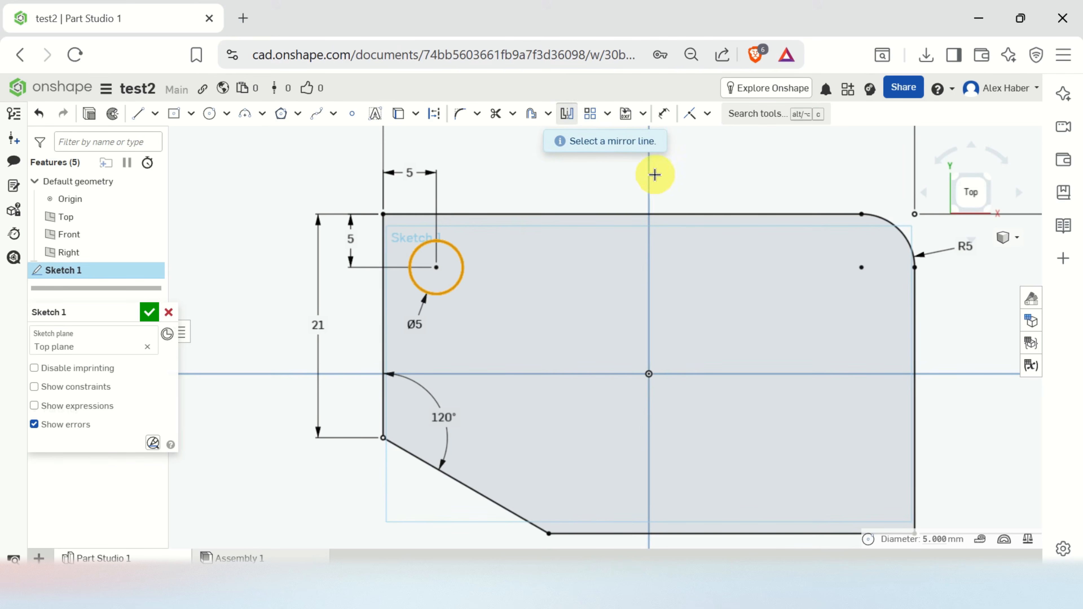
left_click(649, 174)
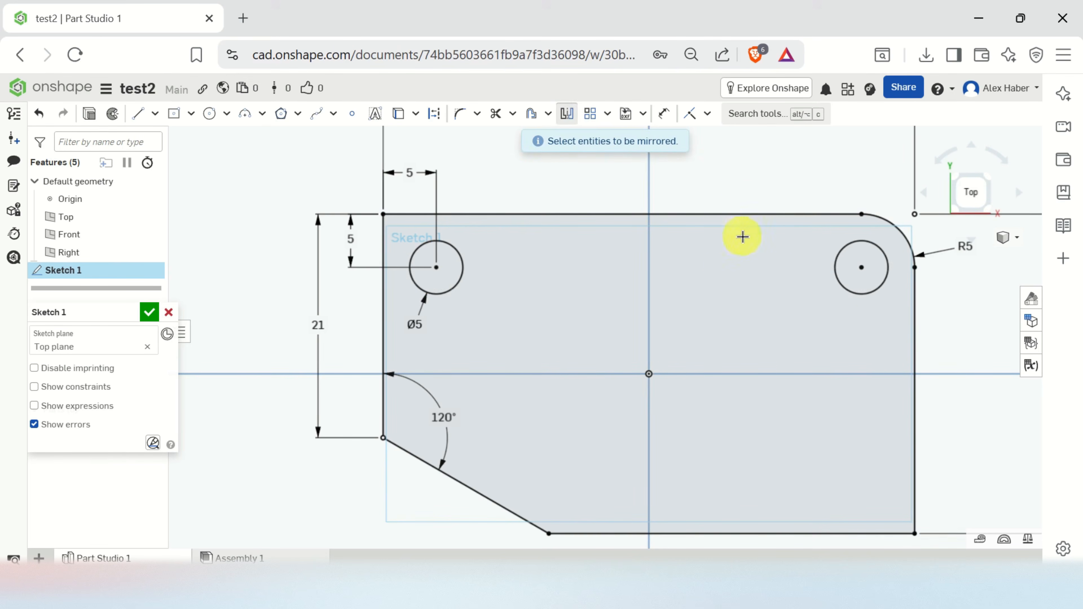
key("Escape")
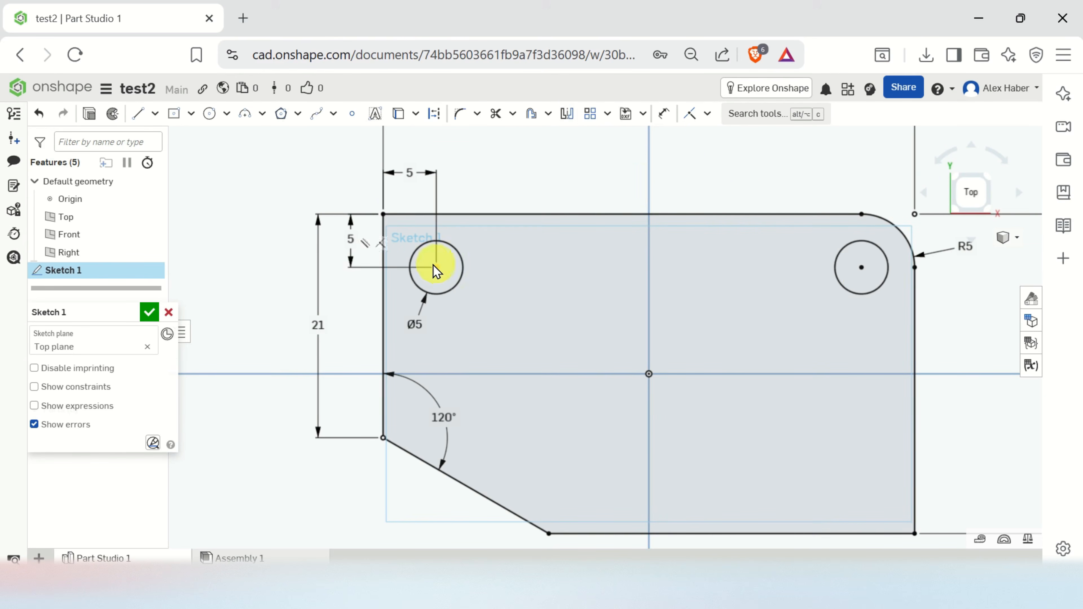
Dimension the horizontal distance between the two hole centers as 40 mm, with the label centered below the holes
left_click(667, 124)
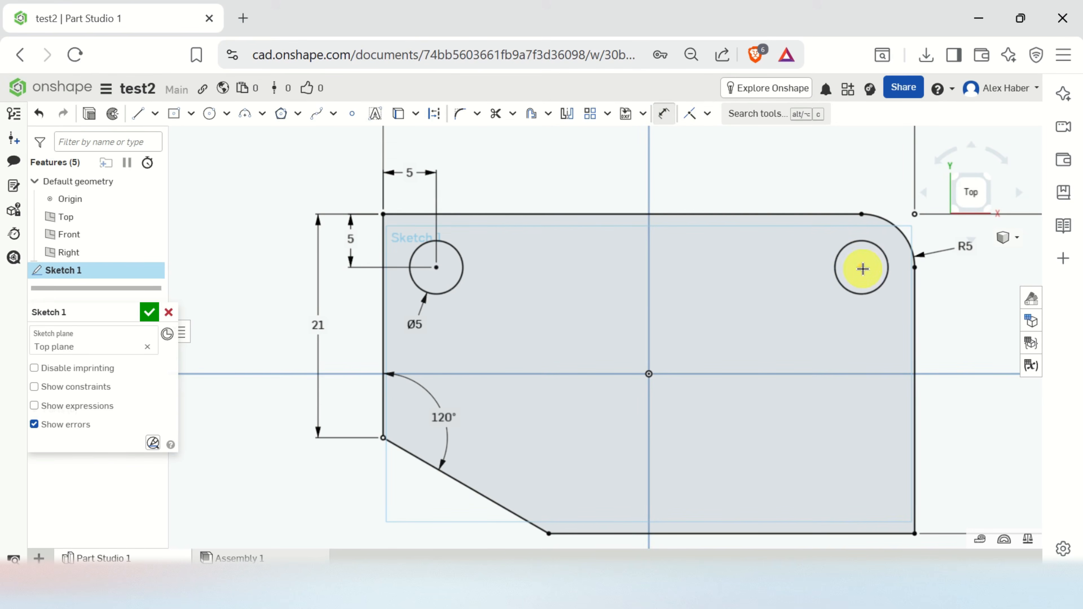
left_click(861, 268)
left_click(436, 270)
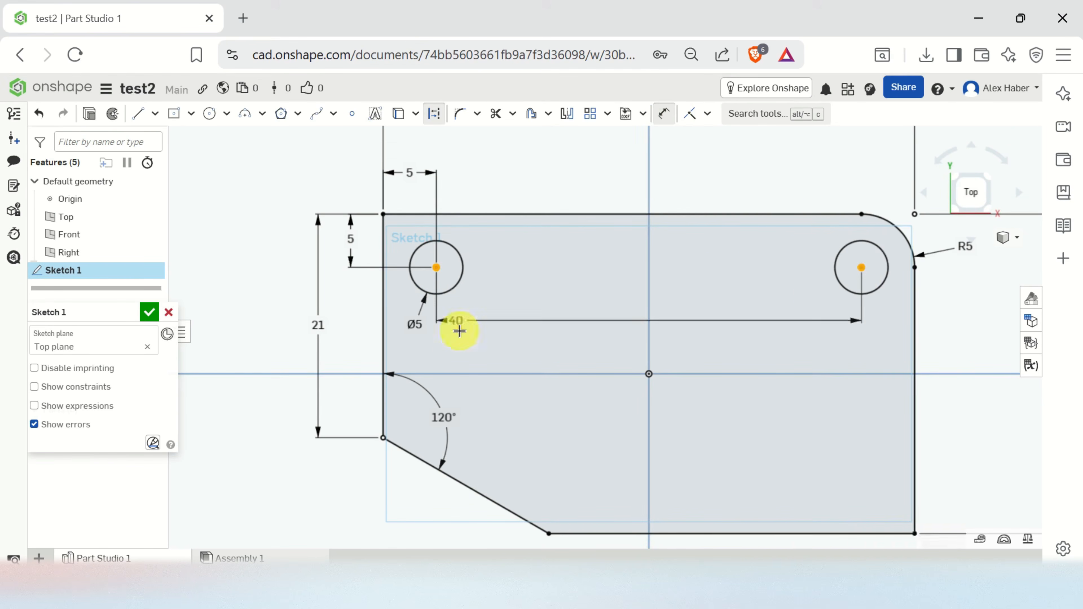
left_click(677, 349)
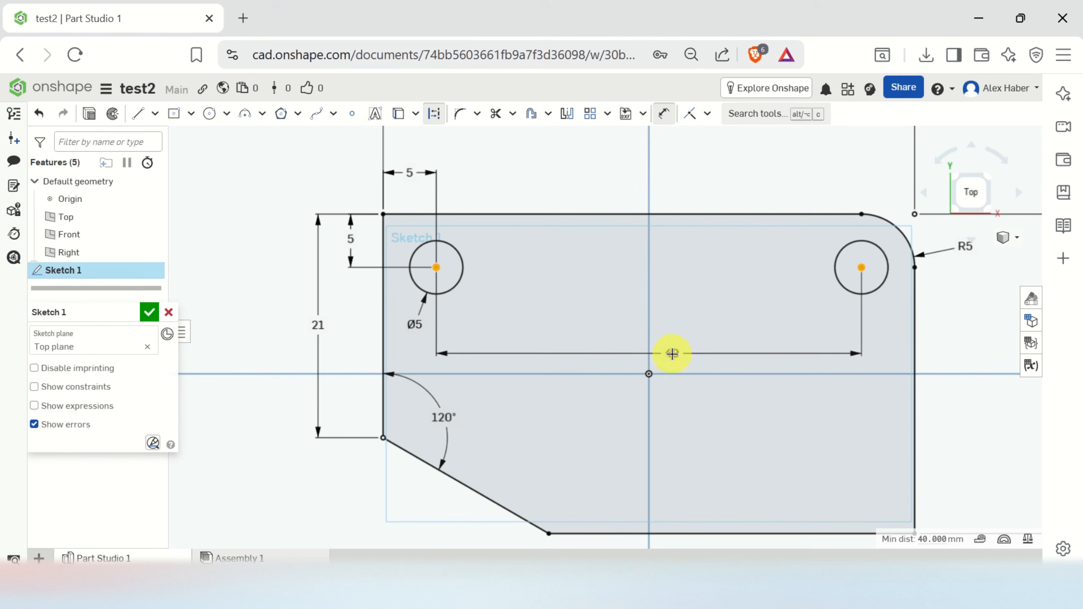
left_click(669, 350)
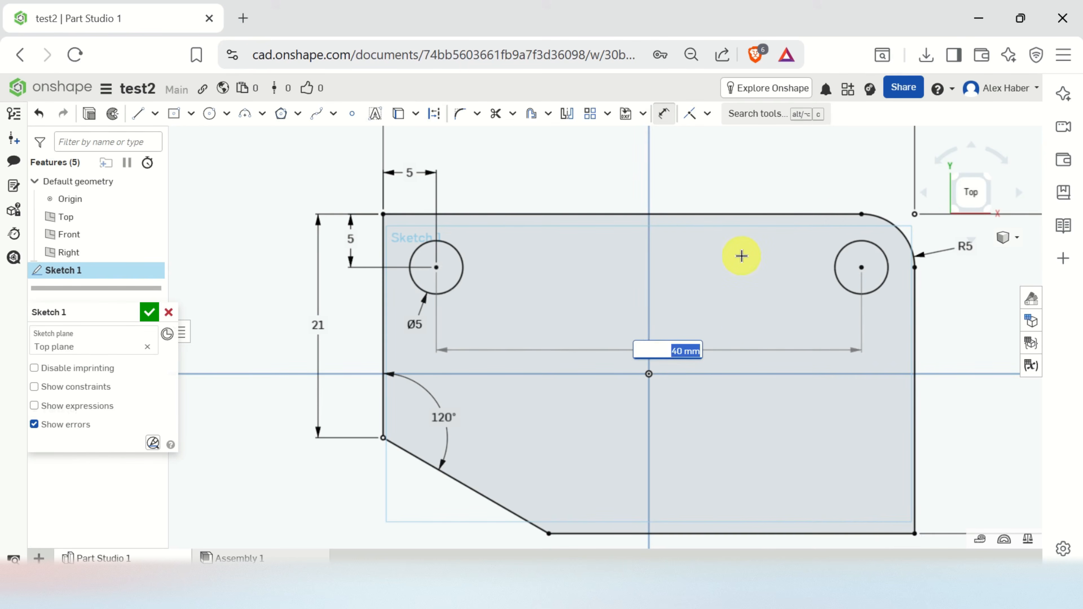
key("Return")
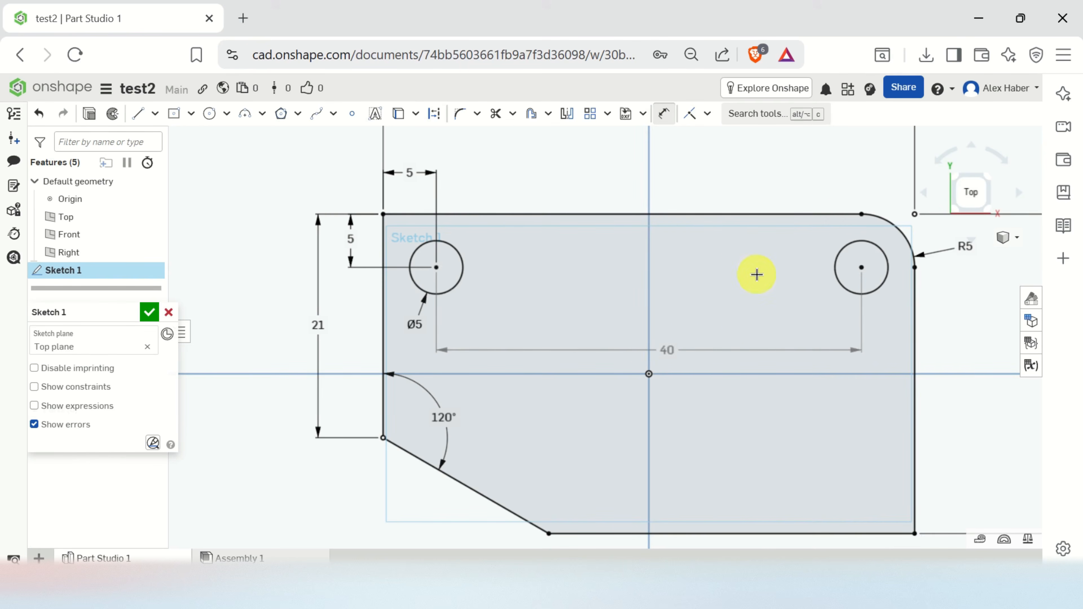
Dimension the horizontal distance from the mirrored hole's center to the plate's right edge as 5 mm
scroll(889, 277, "up", 2)
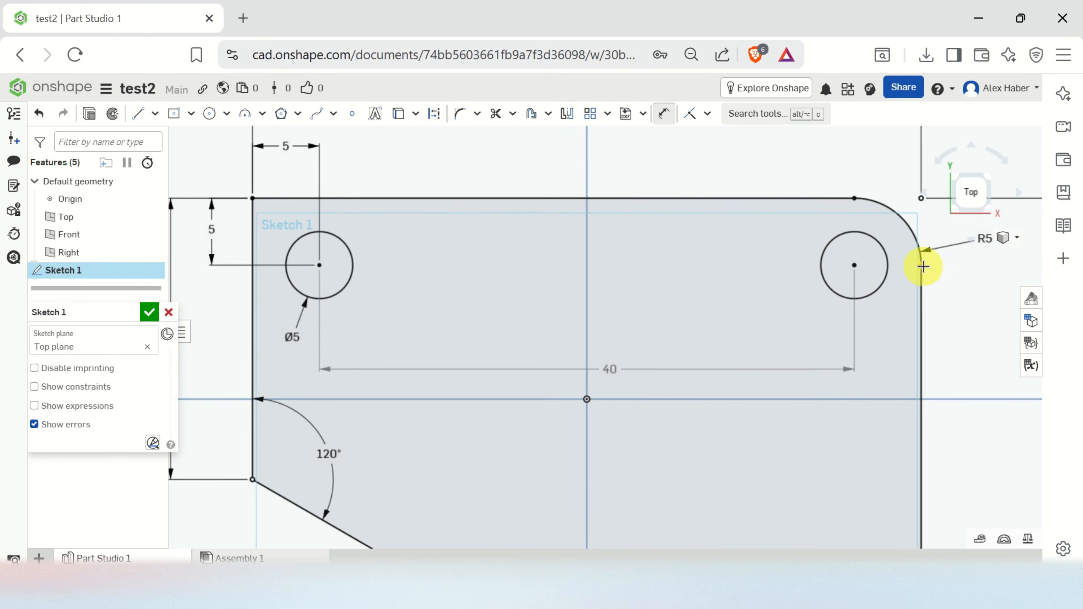
key("d")
left_click(855, 265)
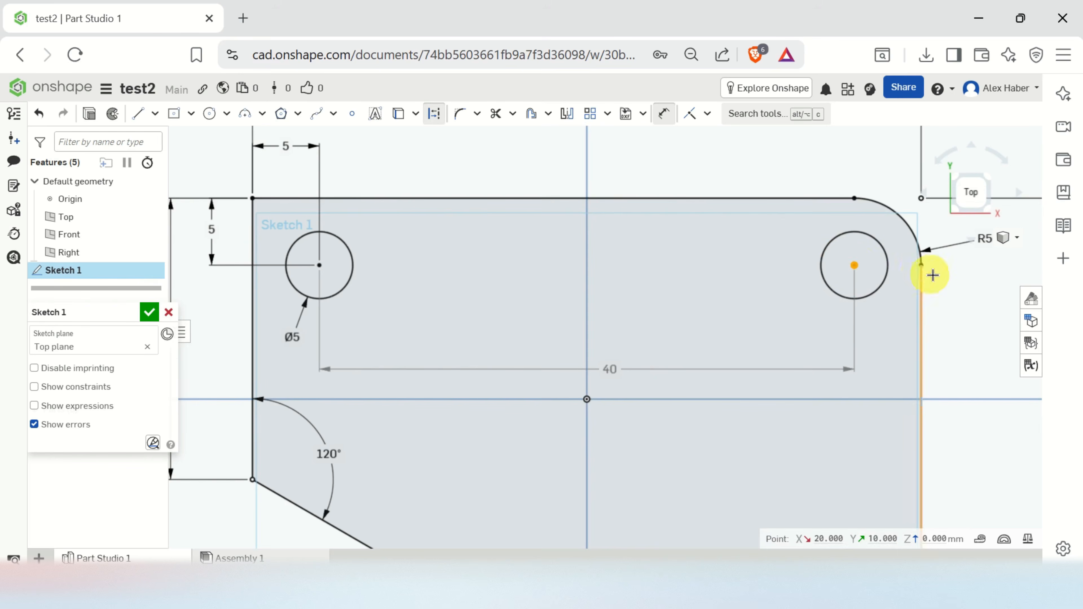
left_click(918, 265)
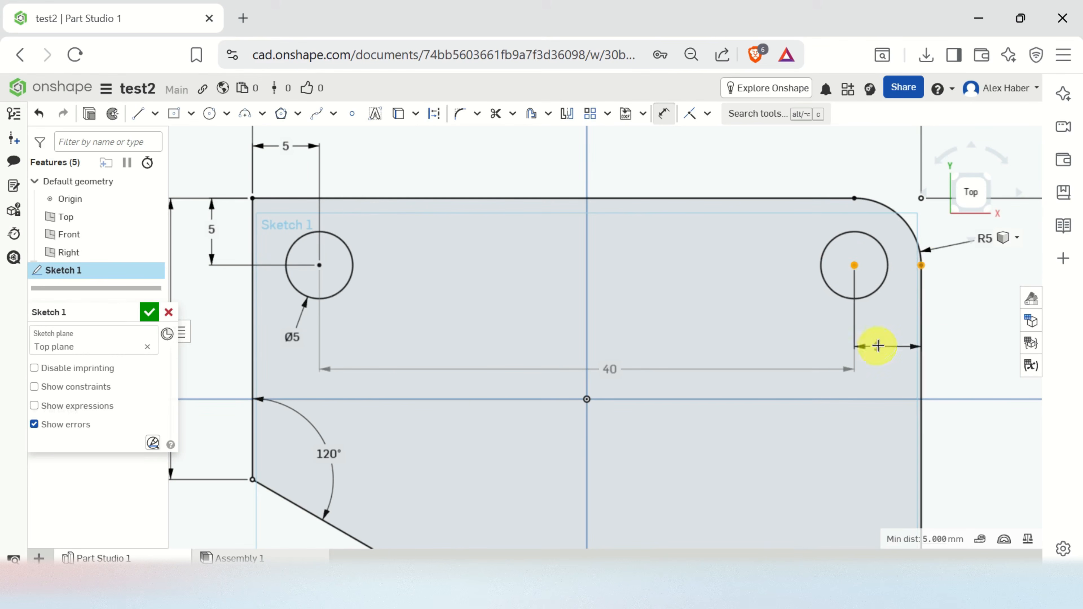
left_click(889, 342)
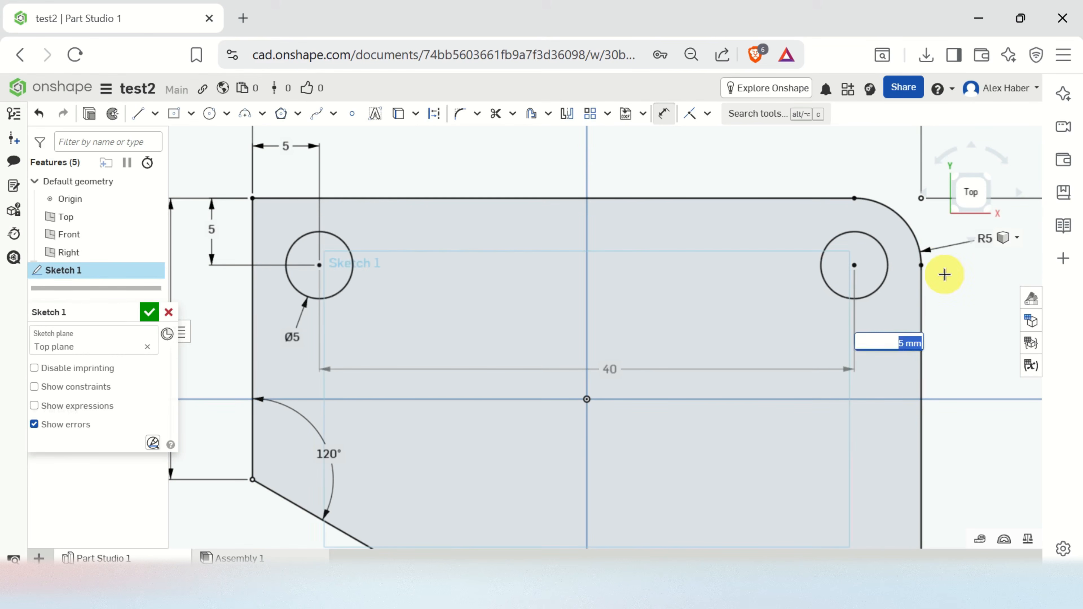
key("Return")
Dimension the vertical distance from the mirrored hole's center to the plate's upper edge as 5 mm
left_click(852, 263)
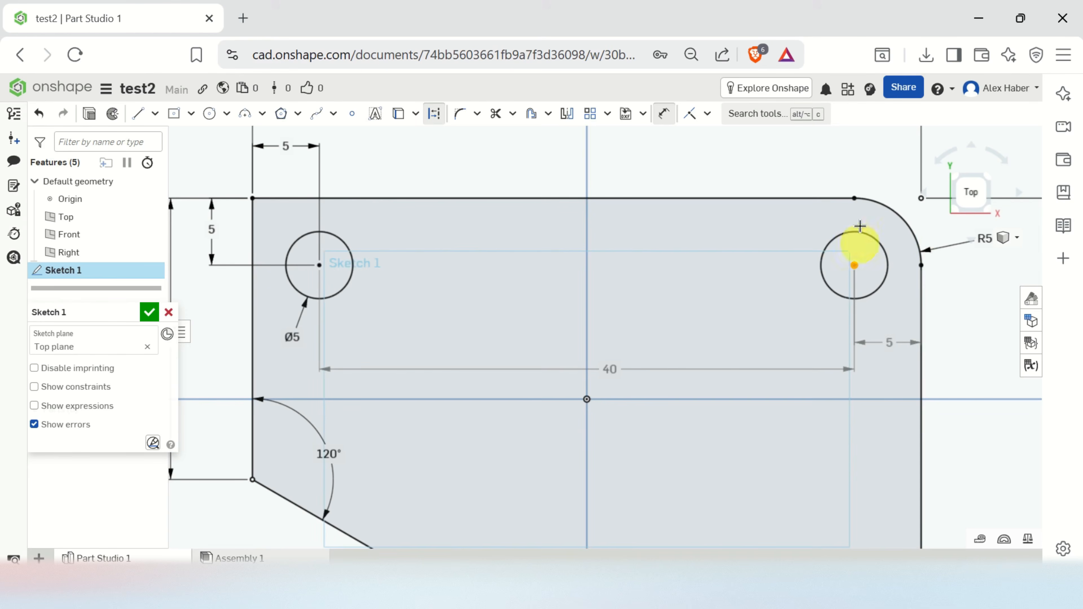
left_click(854, 198)
left_click(781, 234)
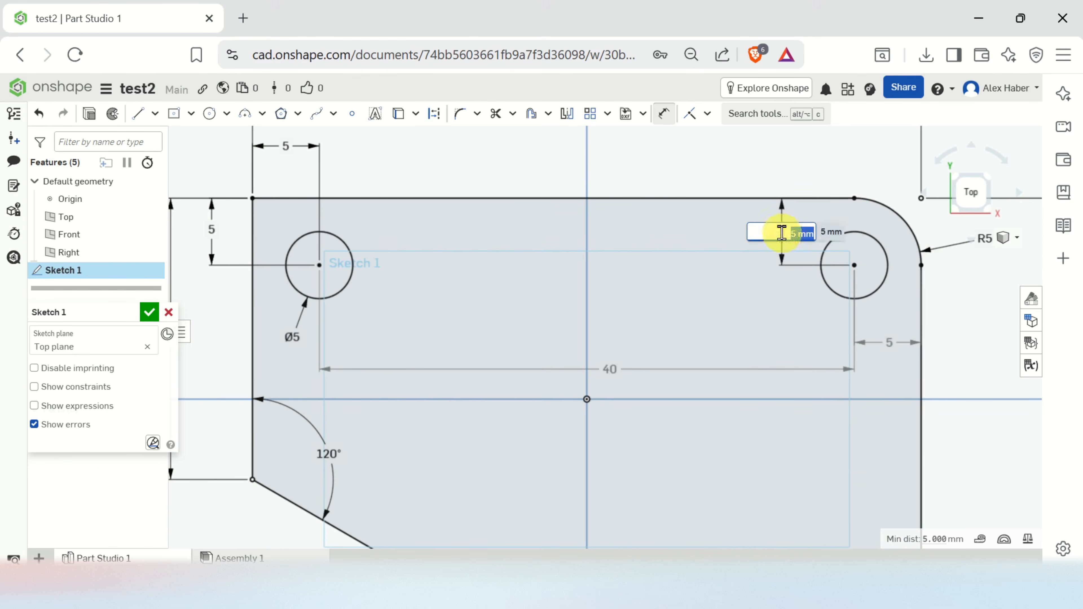
key("Return")
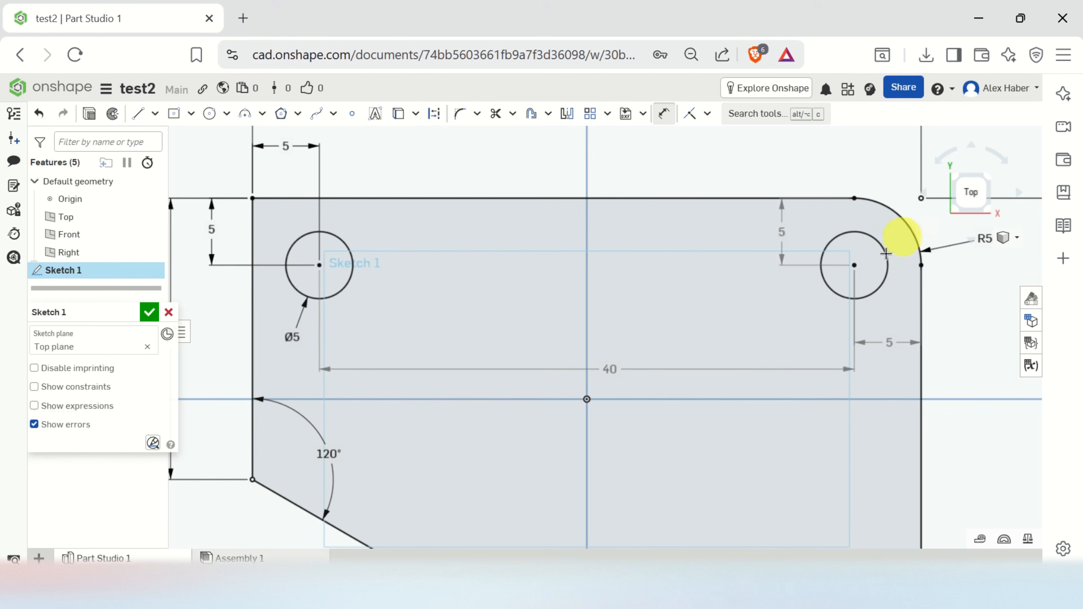
Dimension the mirrored hole's diameter as 5 mm and place the label just below the circle on its left
left_click(885, 247)
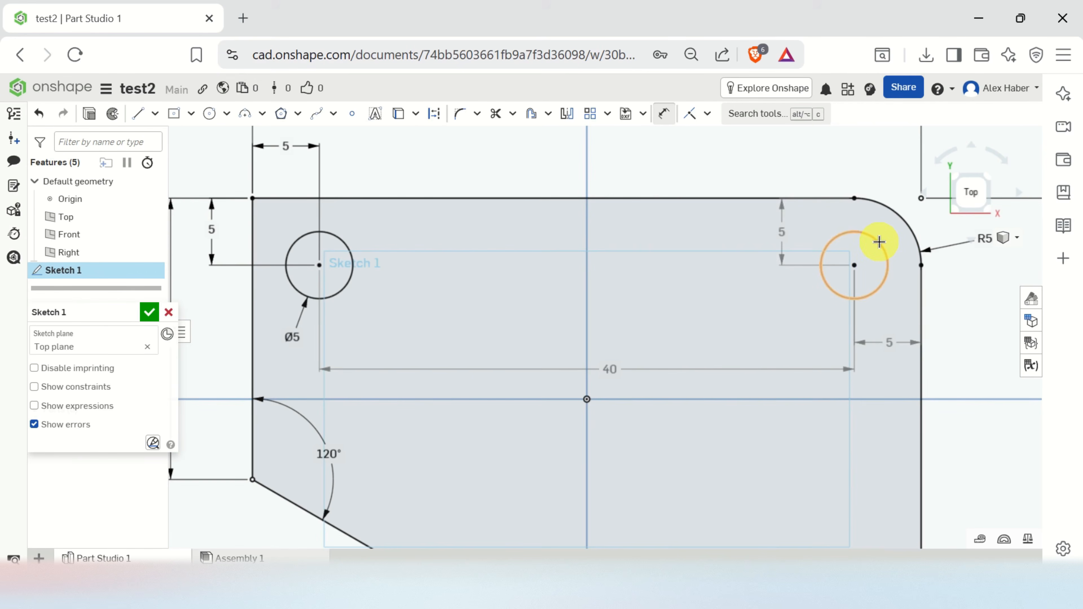
left_click(879, 242)
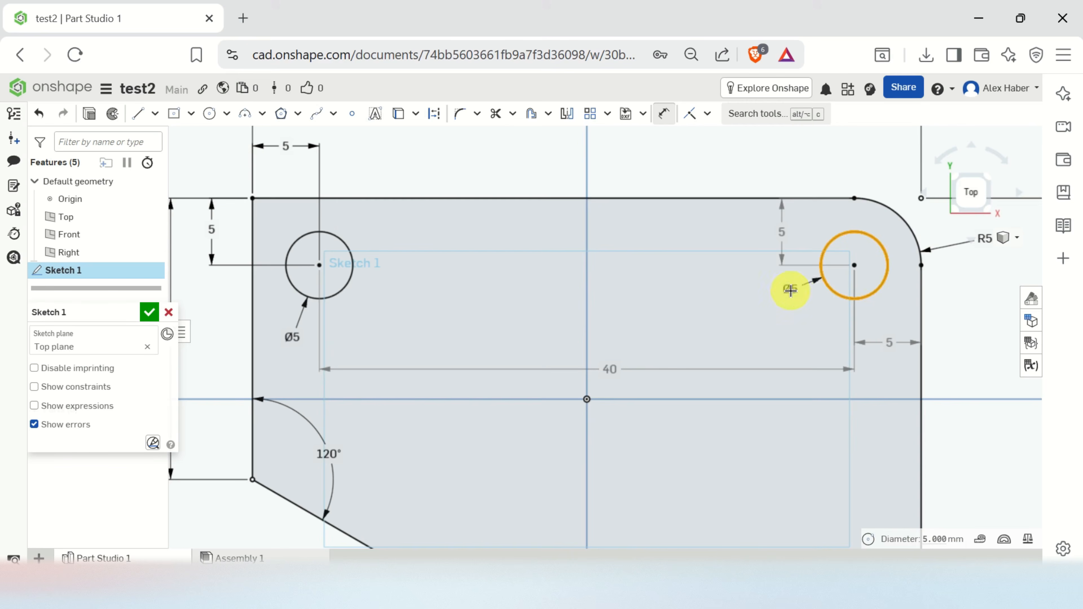
left_click(772, 306)
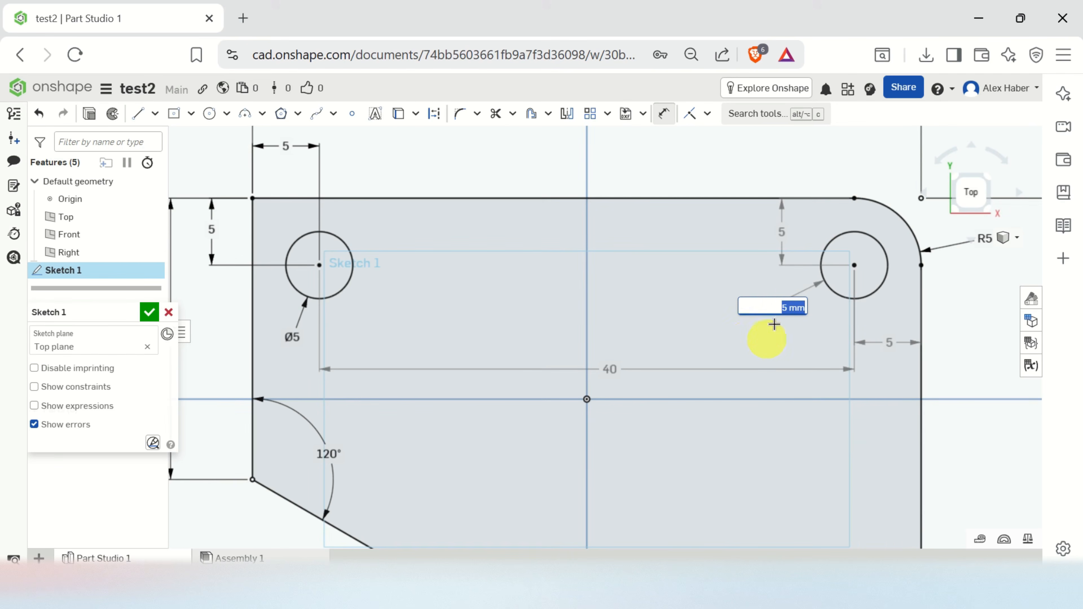
key("Return")
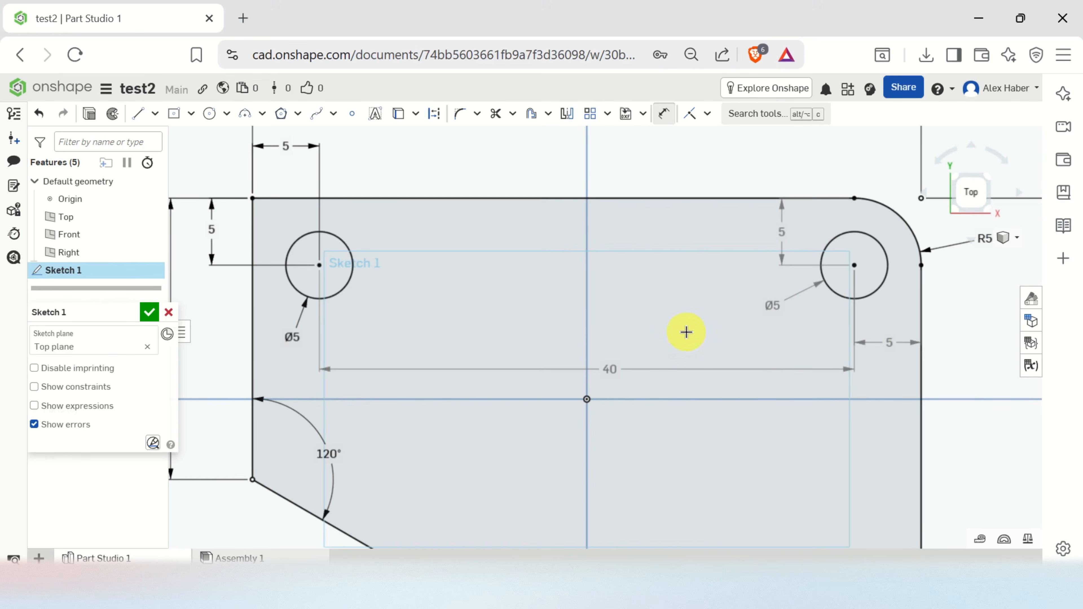
key("Escape")
scroll(606, 329, "down", 3)
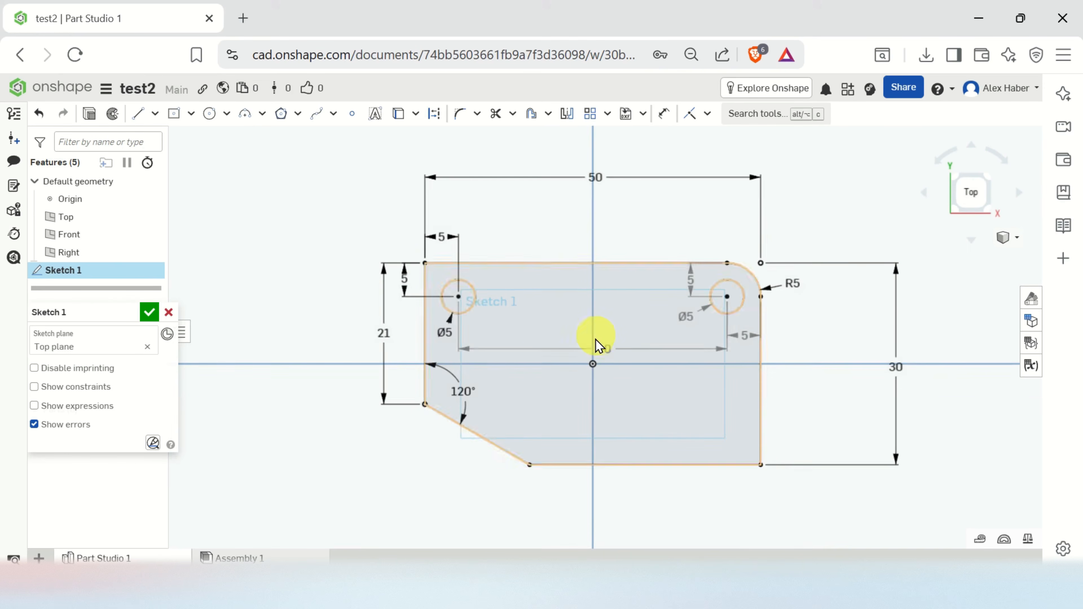
scroll(646, 346, "up", 1)
scroll(654, 357, "down", 2)
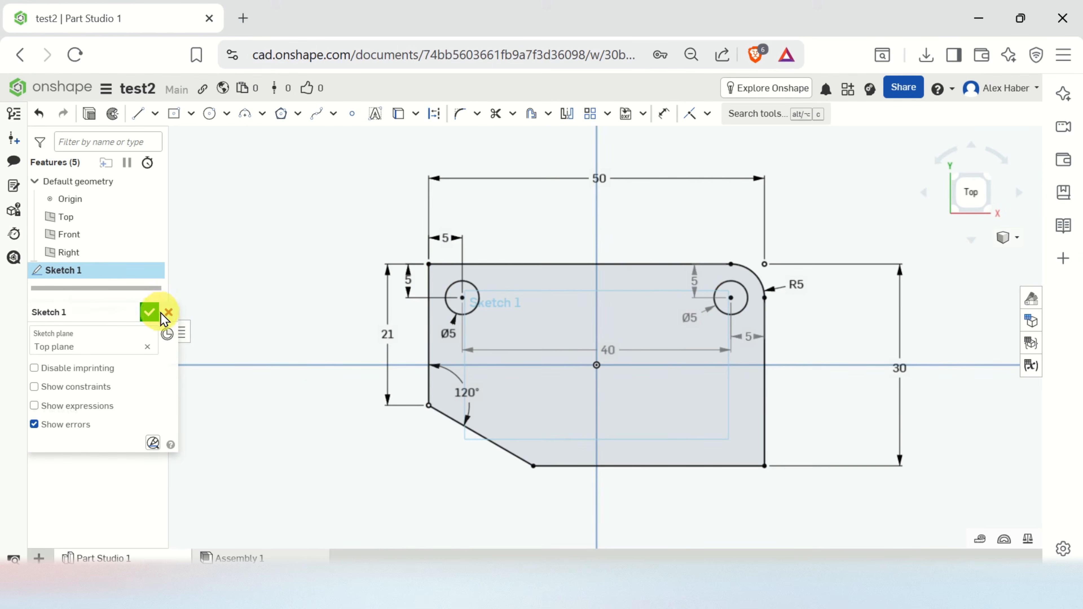
Cancel the edits to Sketch 1, reopen the sketch and restore the discarded changes
left_click(169, 314)
scroll(541, 306, "down", 7)
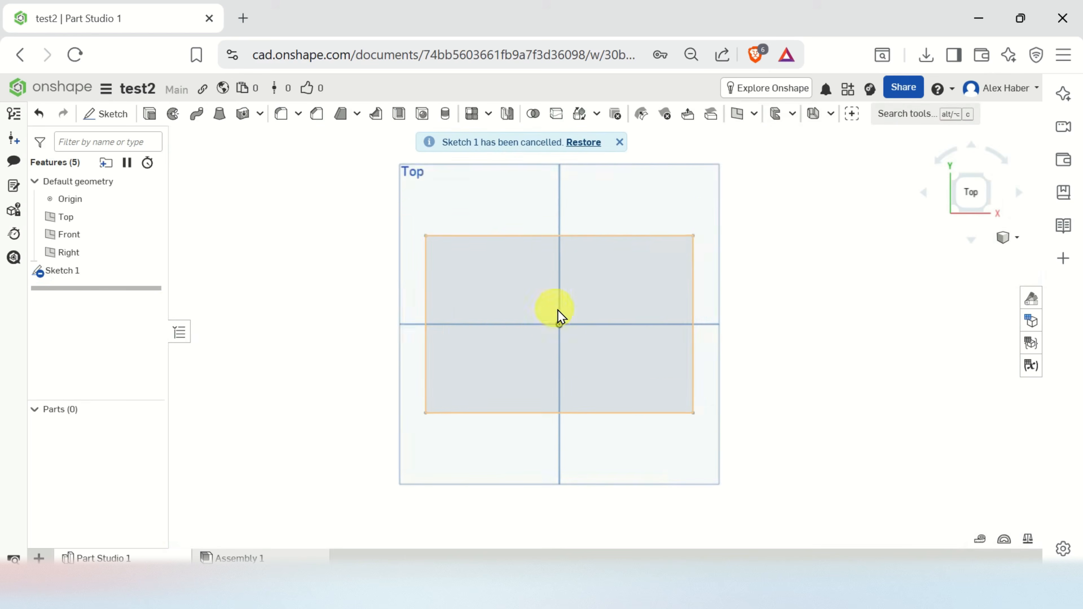
scroll(491, 328, "up", 3)
double_click(49, 271)
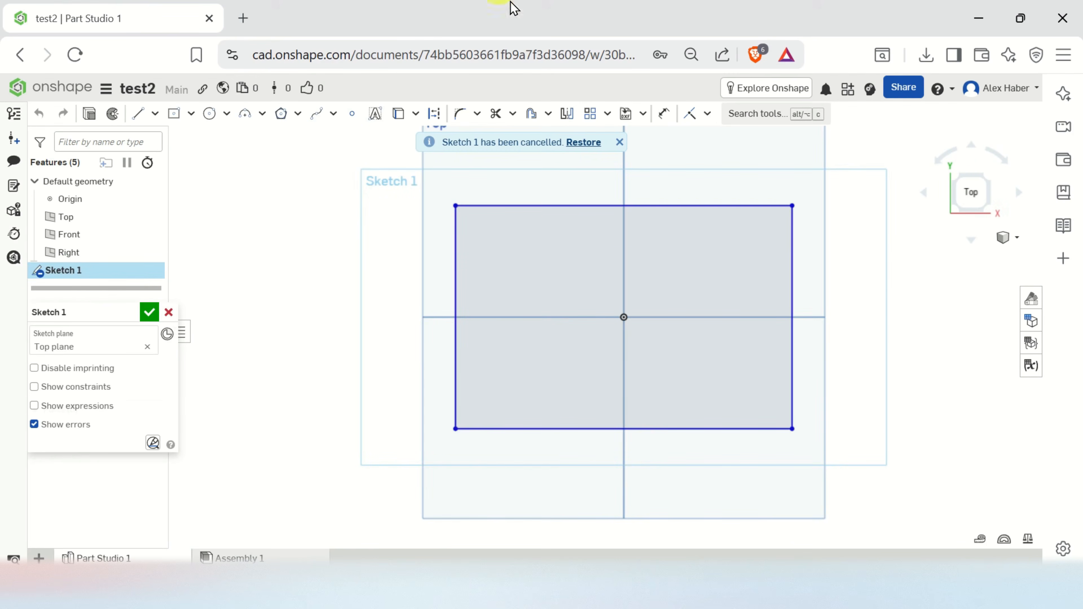
mouse_move(519, 8)
left_click(583, 143)
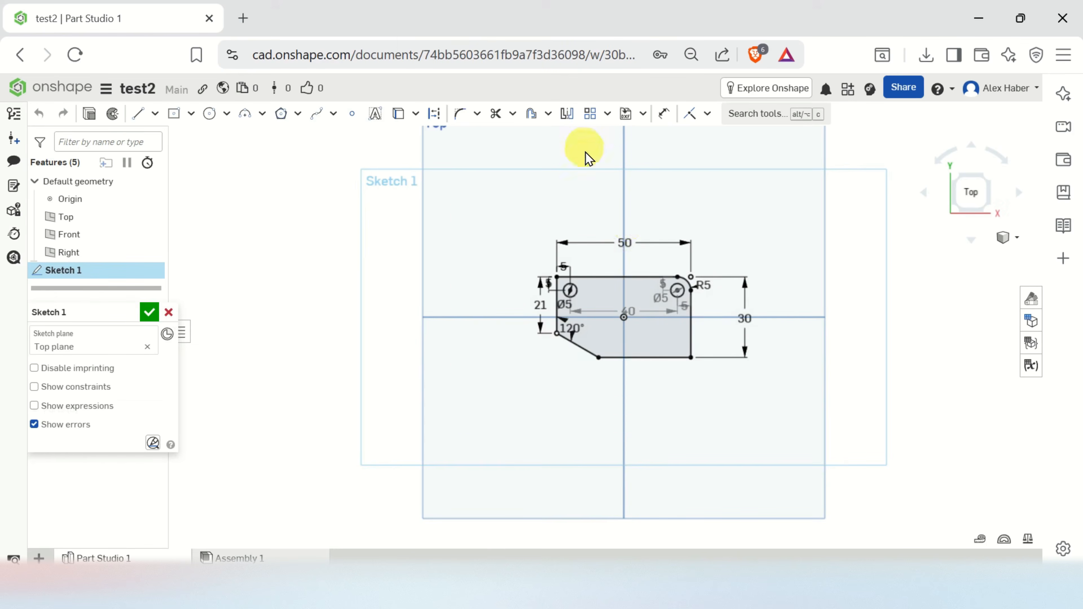
Accept Sketch 1 with the completed plate outline and both holes
scroll(688, 318, "up", 3)
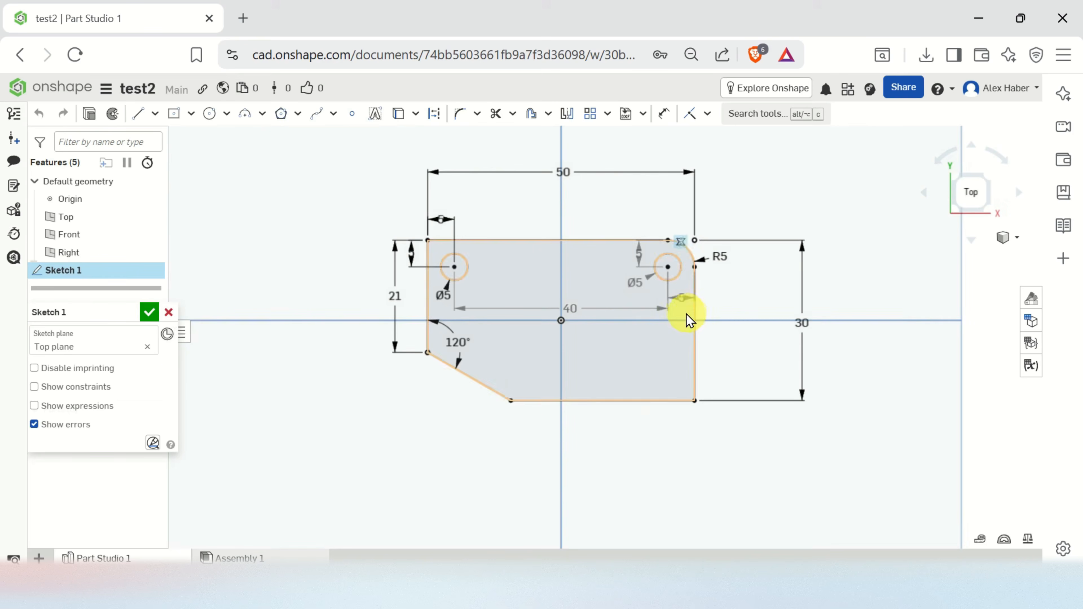
left_click(148, 316)
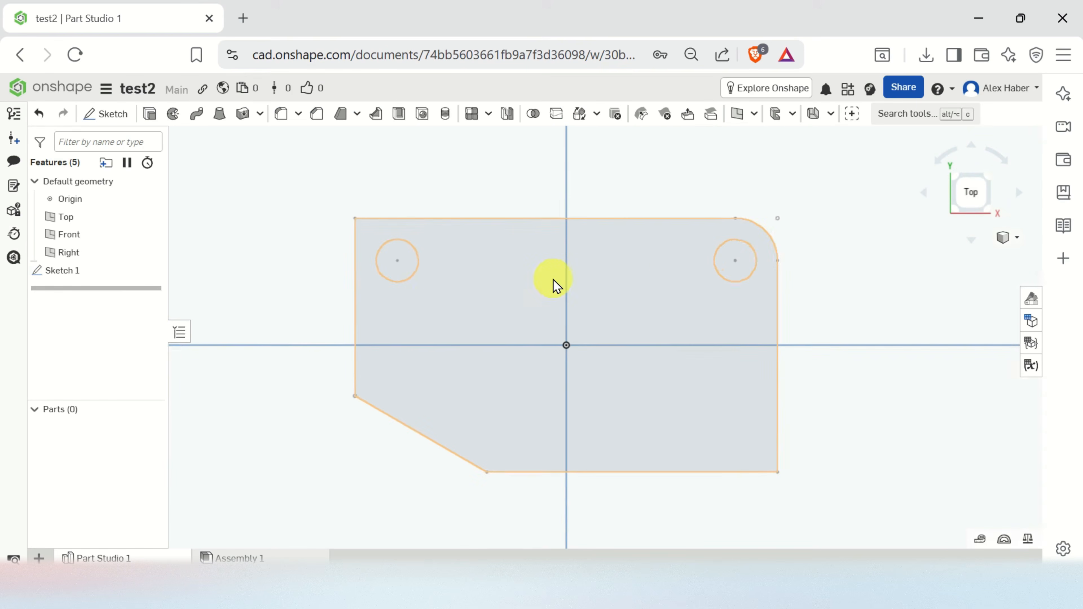
scroll(554, 286, "up", 3)
scroll(553, 285, "down", 1)
scroll(578, 278, "down", 1)
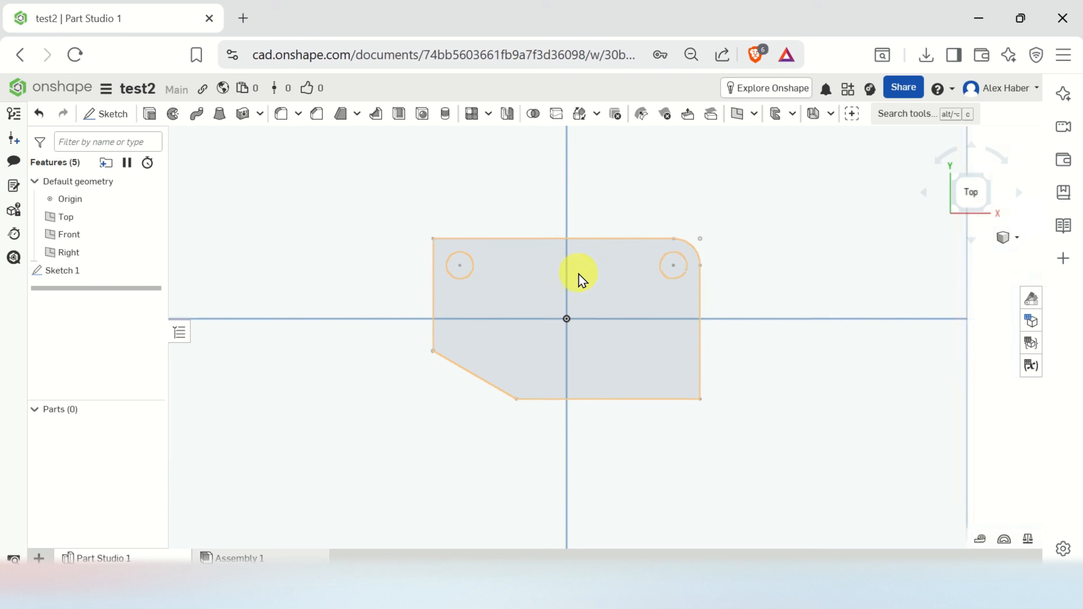
scroll(584, 280, "up", 3)
scroll(590, 280, "down", 2)
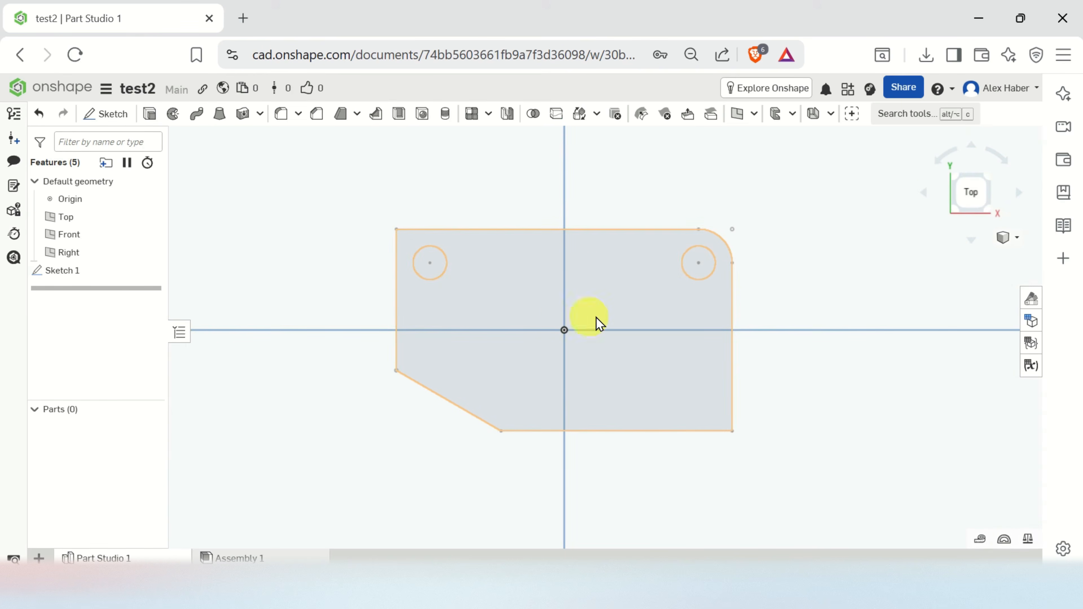
Switch to an angled 3D view and show the dimensions of Sketch 1
left_click(986, 180)
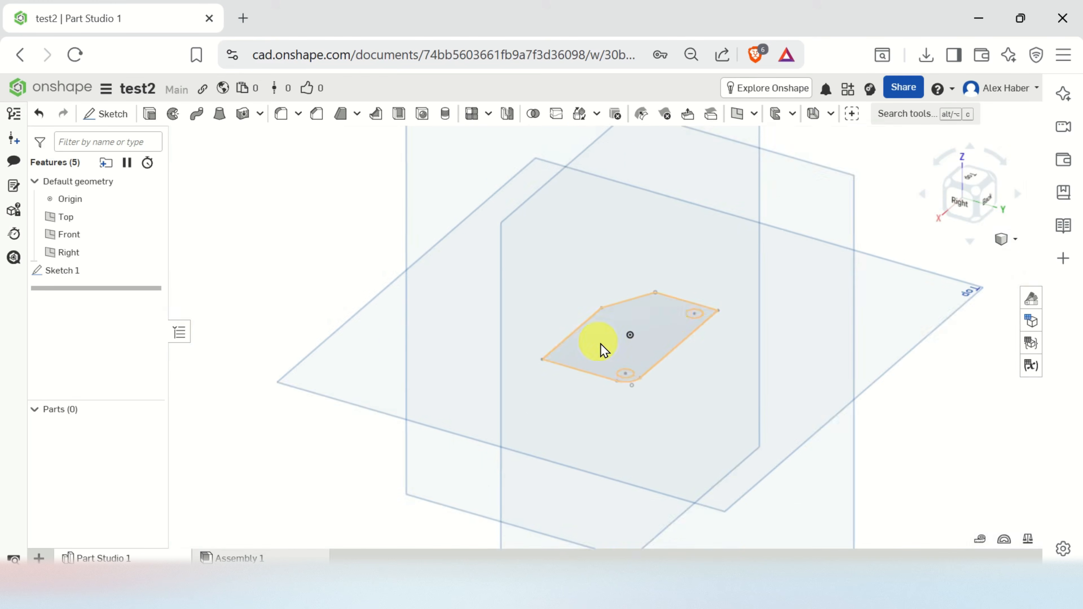
scroll(626, 348, "up", 1)
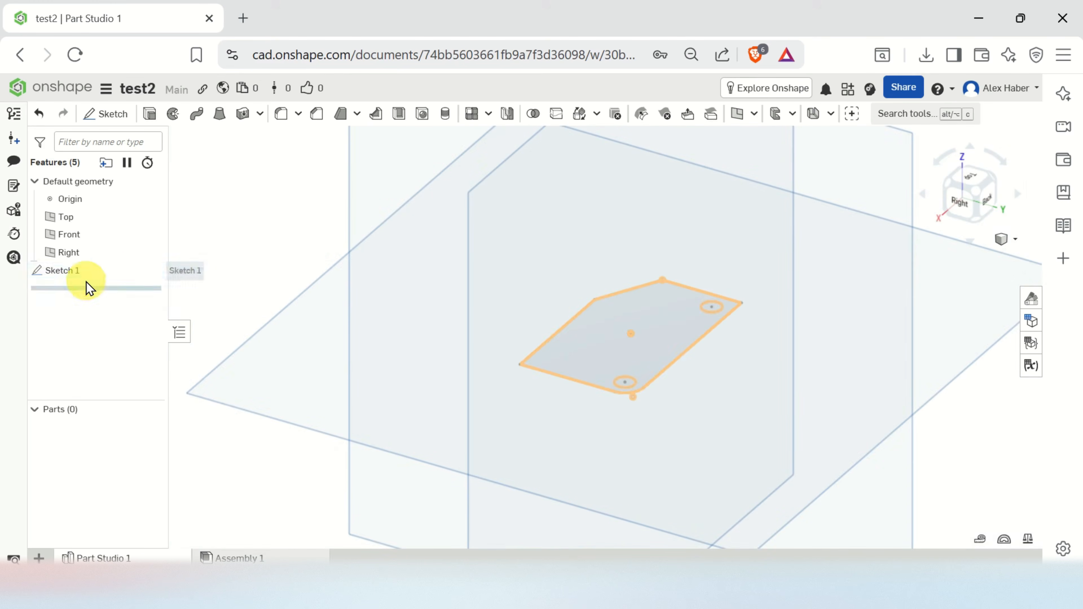
right_click(96, 277)
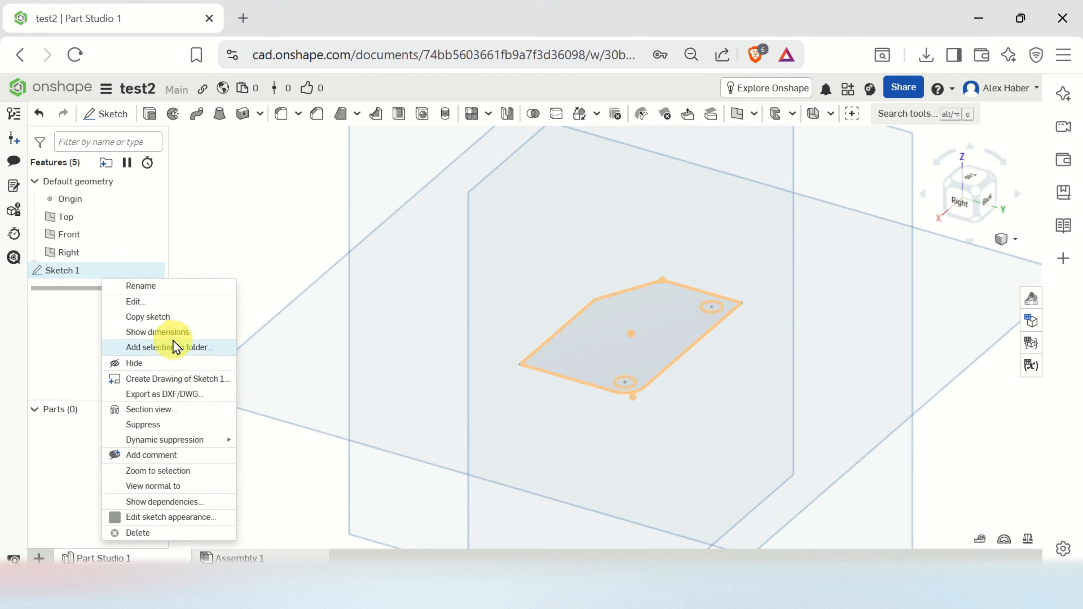
left_click(171, 332)
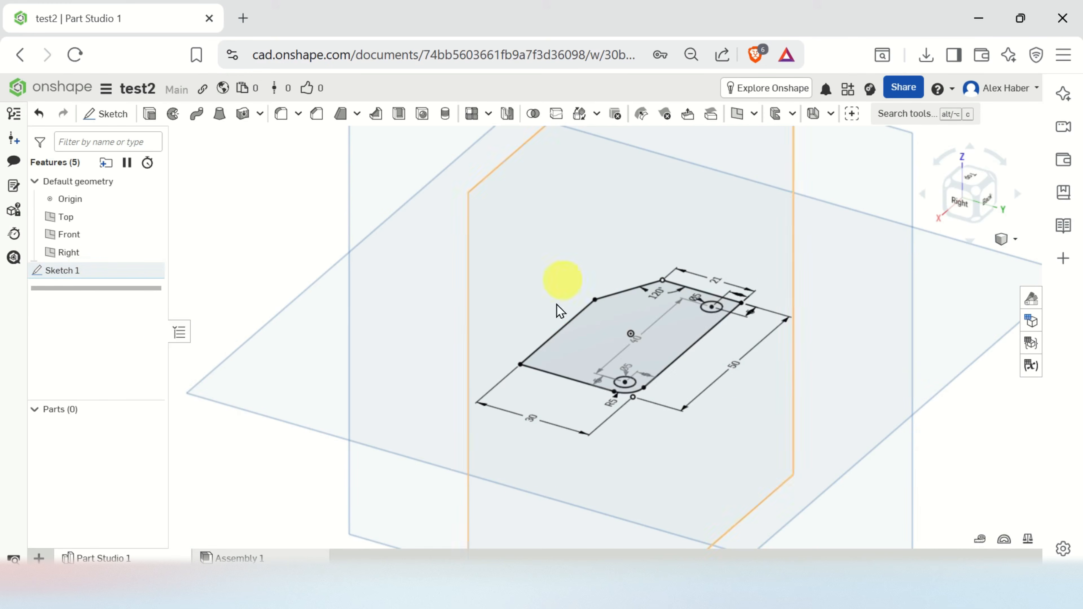
scroll(725, 287, "up", 3)
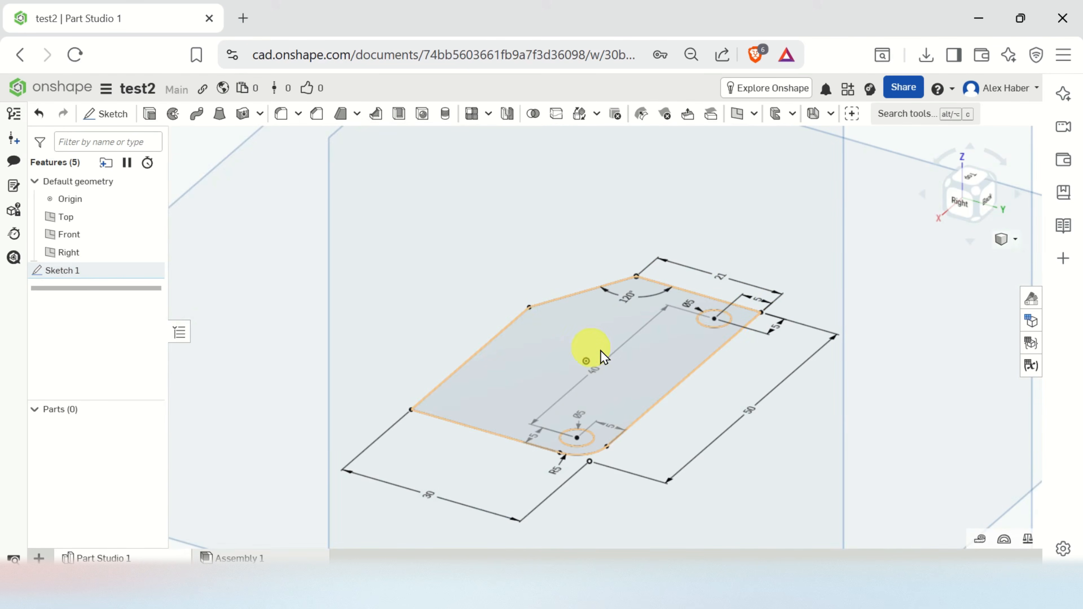
Extrude the plate region of Sketch 1 as a new solid with a blind depth of 10 mm, leaving out the two holes
left_click(150, 114)
left_click(540, 366)
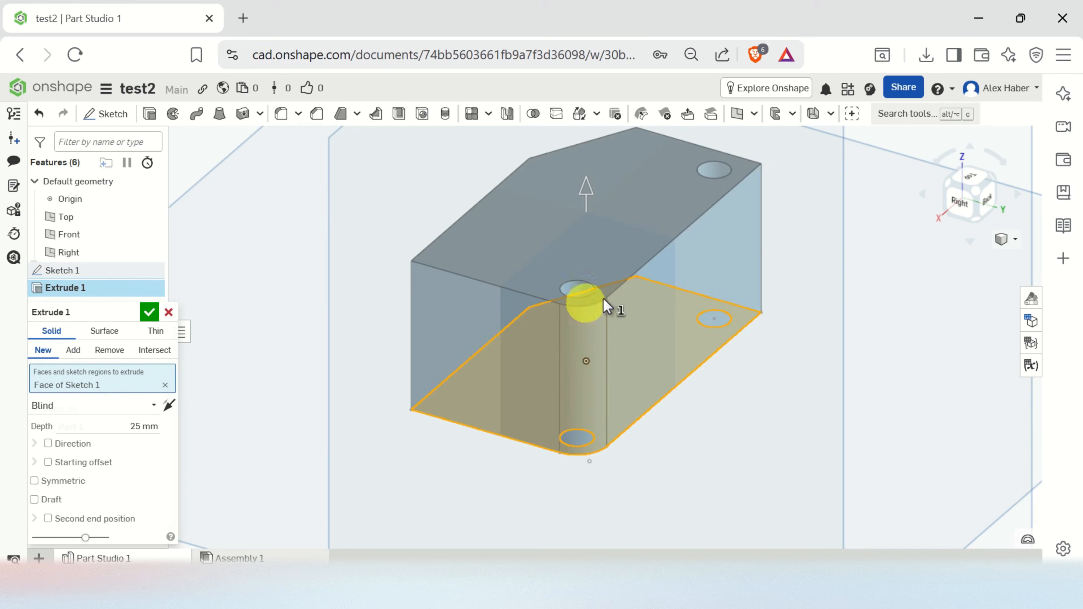
left_click(133, 425)
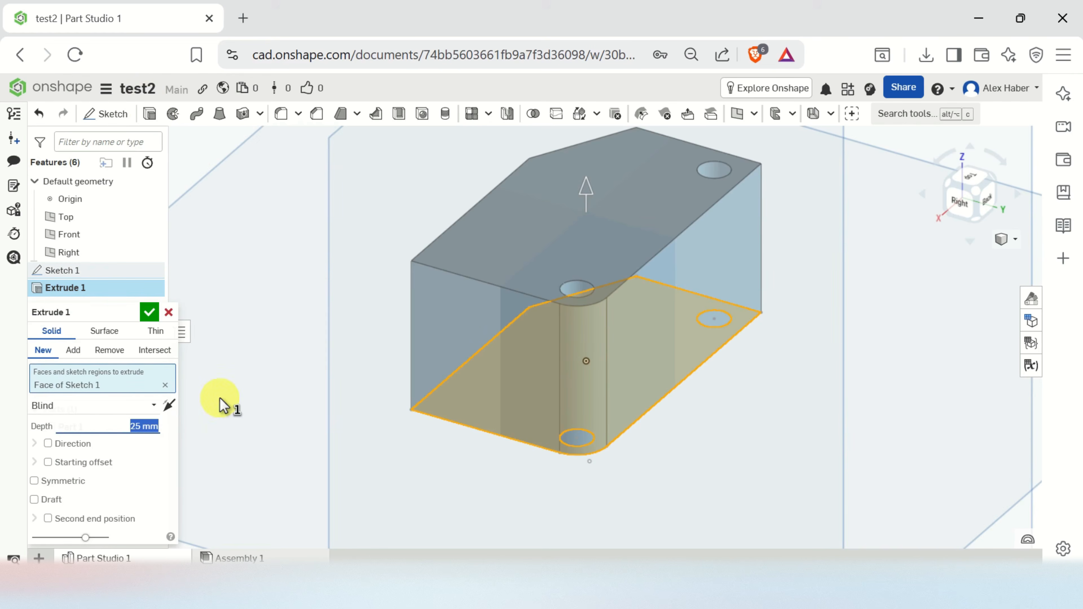
type("10")
key("Return")
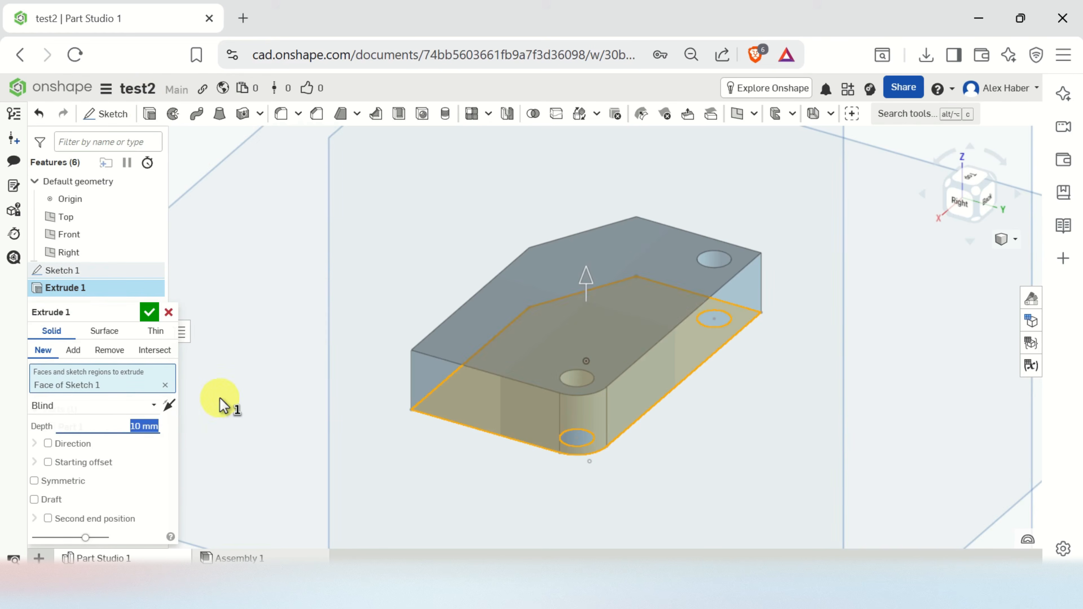
left_click(150, 312)
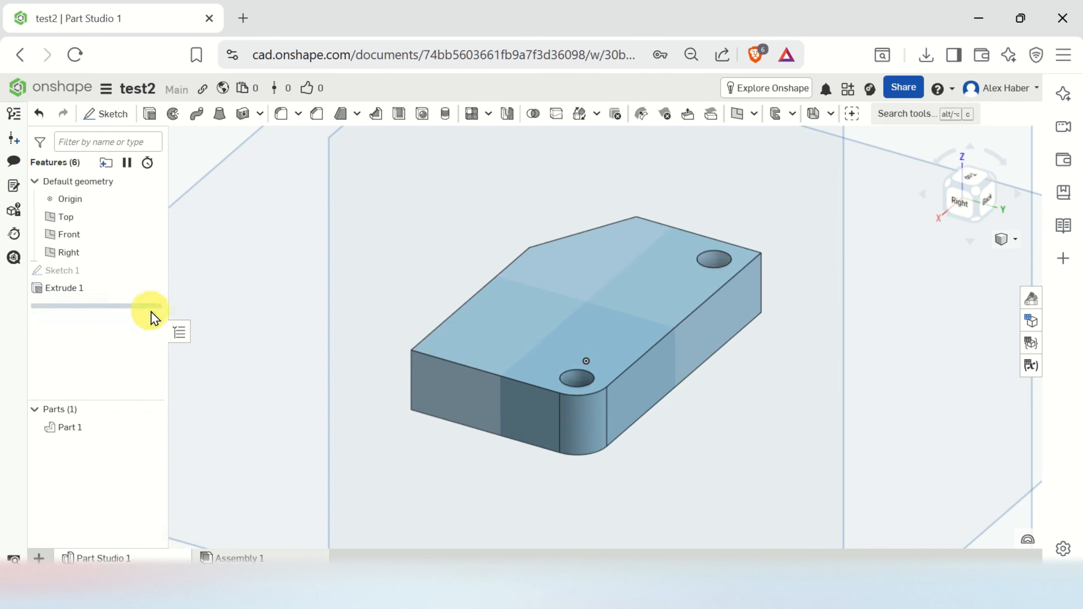
Inspect the extruded plate and its holes from several angles
scroll(715, 365, "down", 2)
right_click_drag(694, 405, 689, 363)
scroll(669, 371, "up", 4)
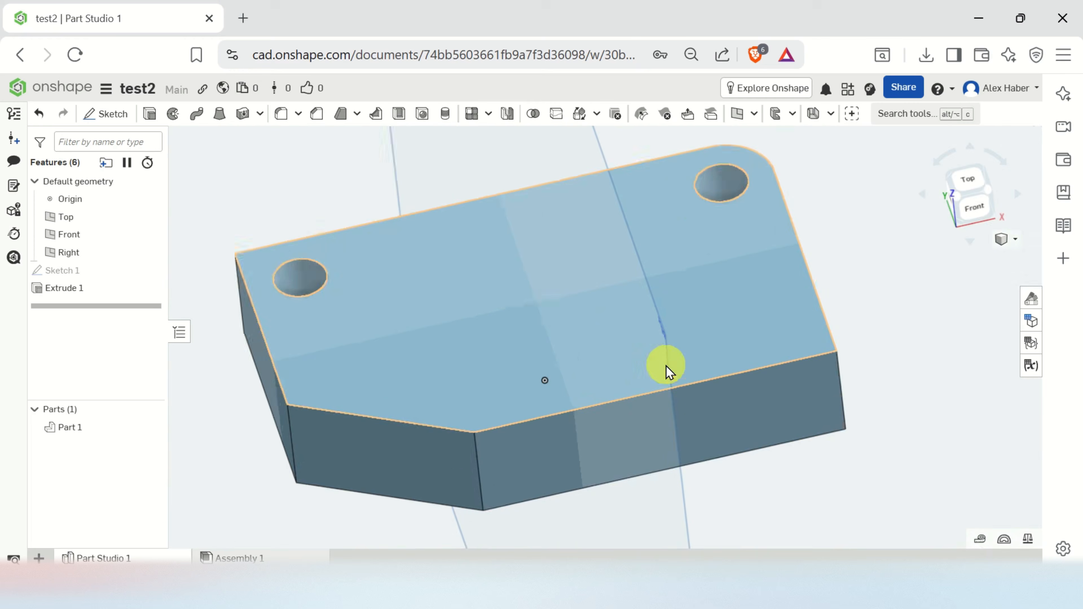
scroll(669, 372, "down", 2)
right_click_drag(777, 467, 645, 330)
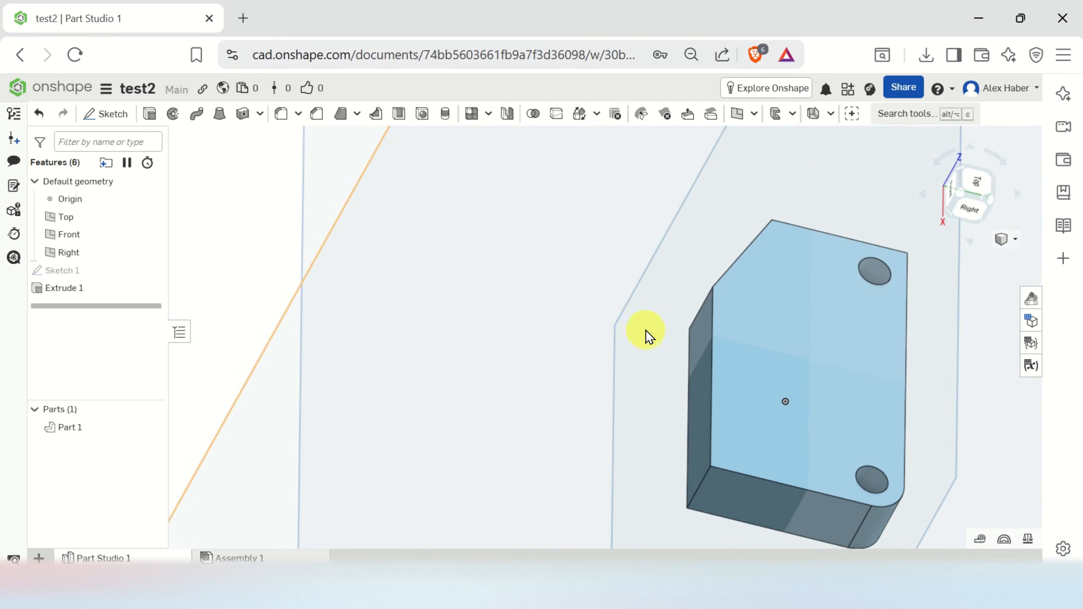